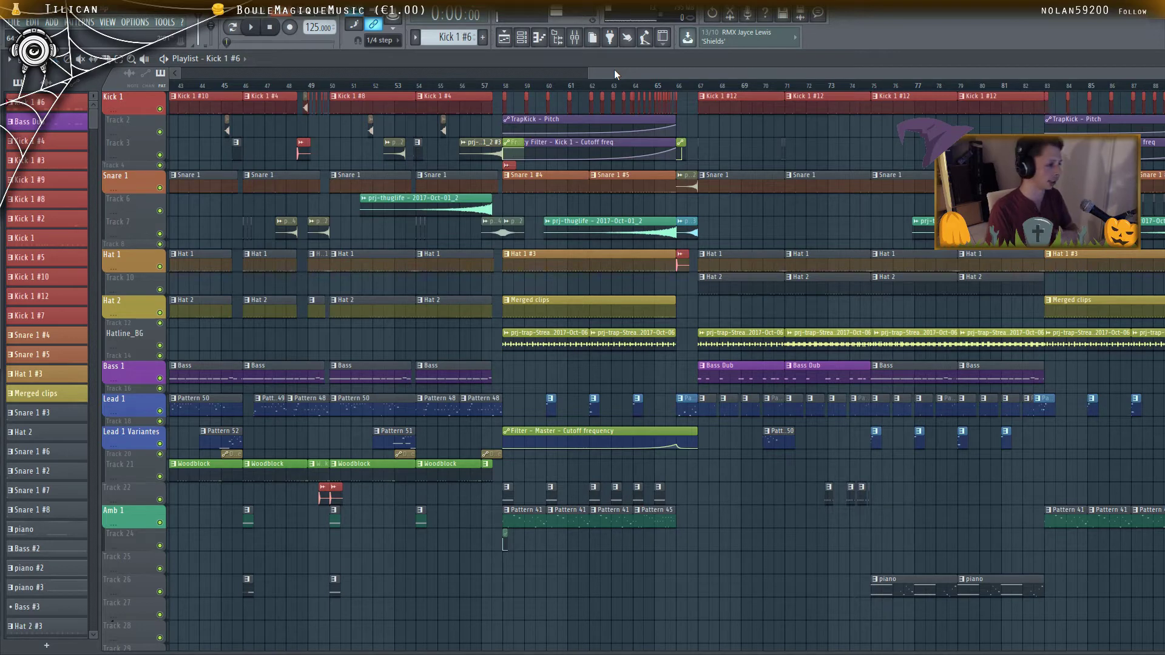
Open the channel rack and look at the Gargoyle and Gargoyle2 synth windows, arranging them so both can be viewed
{"action": "left_click", "coordinate": [521, 37]}
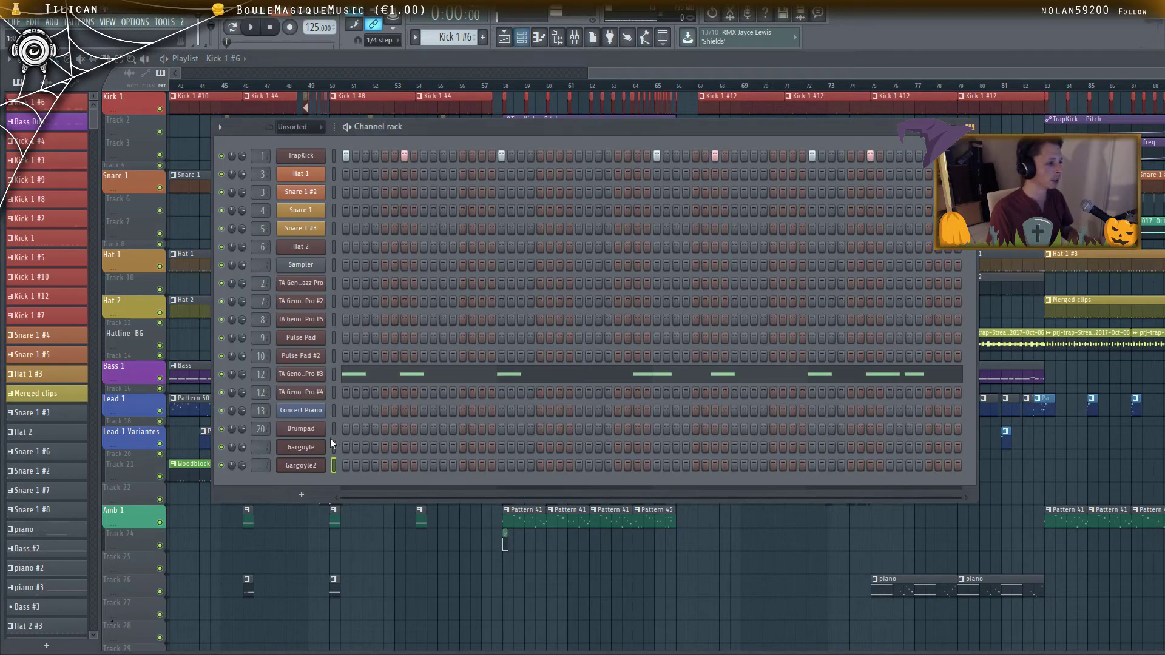
{"action": "left_click", "coordinate": [304, 448]}
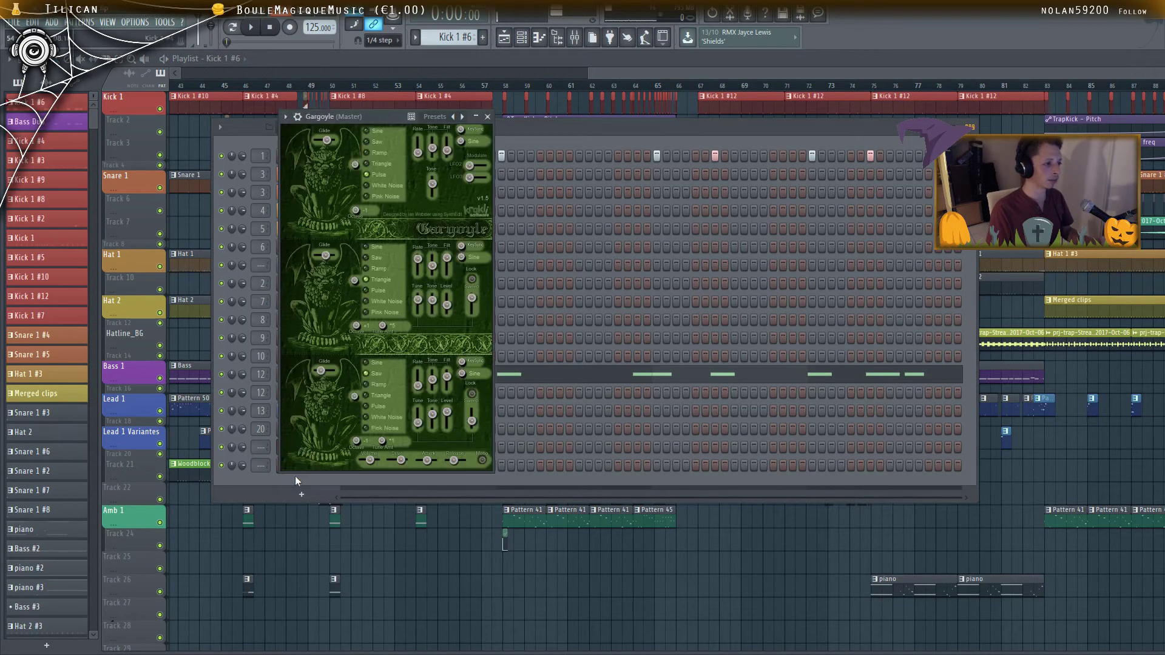
{"action": "left_click_drag", "start_coordinate": [380, 119], "coordinate": [316, 77]}
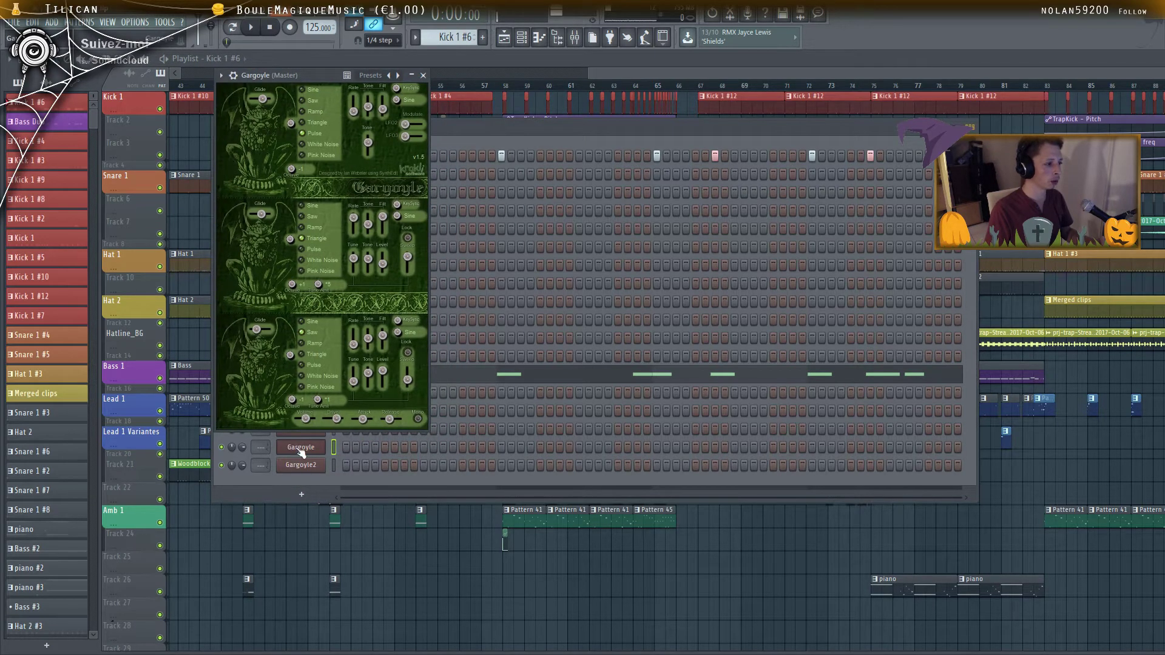
{"action": "left_click", "coordinate": [301, 465]}
{"action": "left_click", "coordinate": [305, 452]}
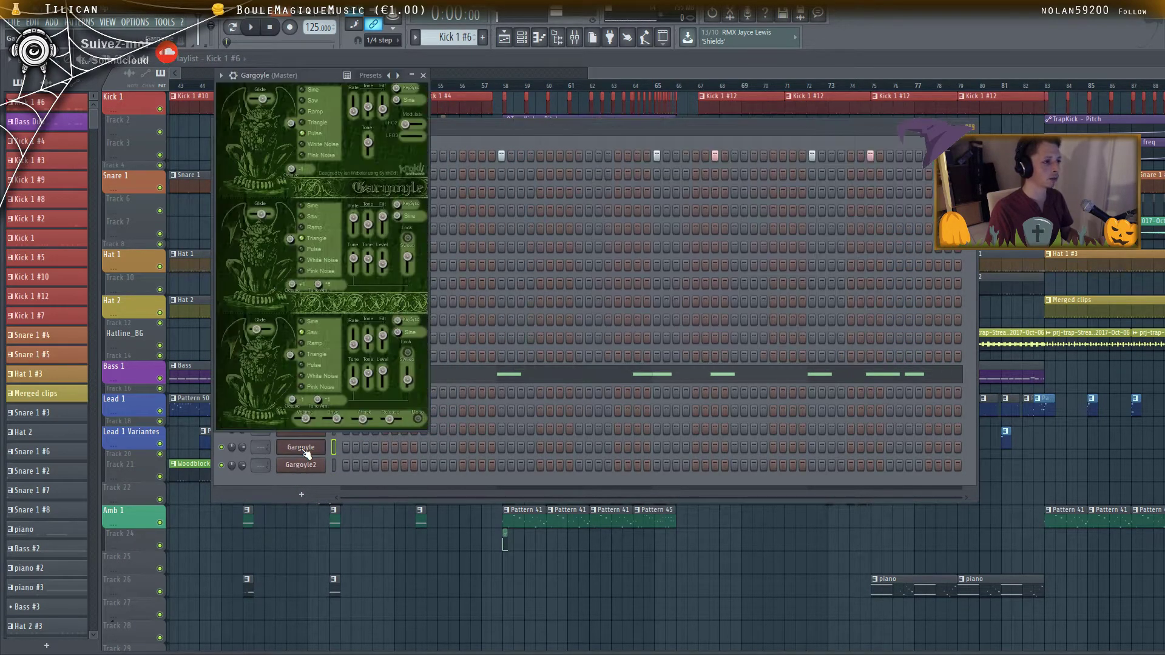
{"action": "left_click", "coordinate": [301, 465]}
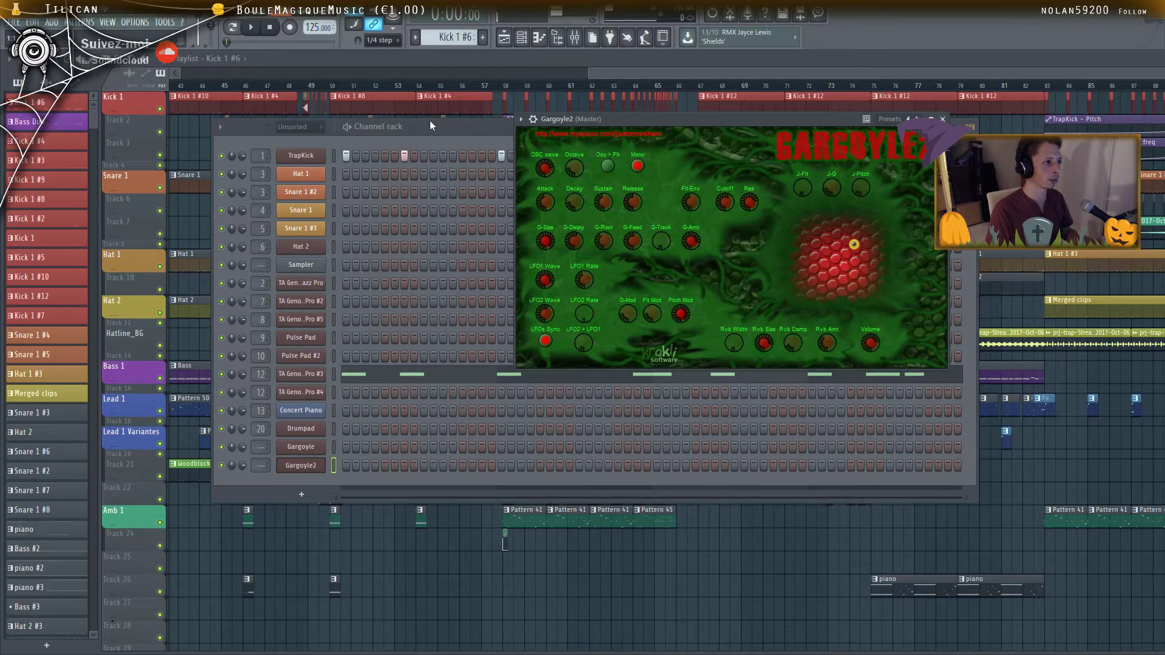
{"action": "left_click_drag", "start_coordinate": [430, 121], "coordinate": [468, 227]}
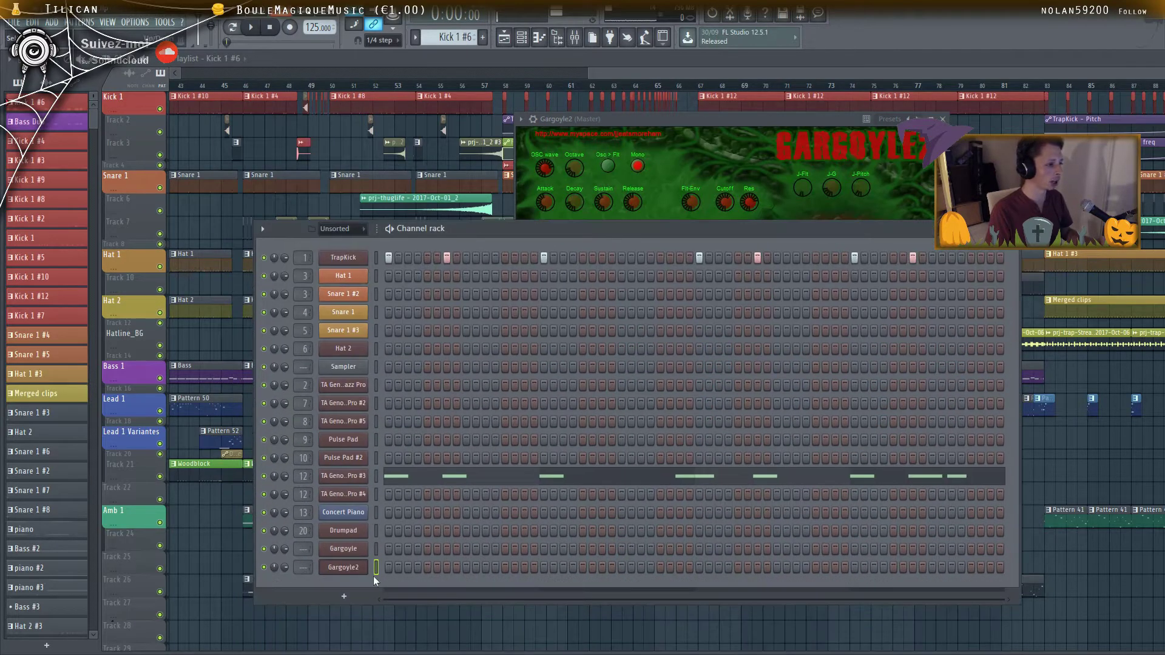
{"action": "left_click", "coordinate": [356, 552]}
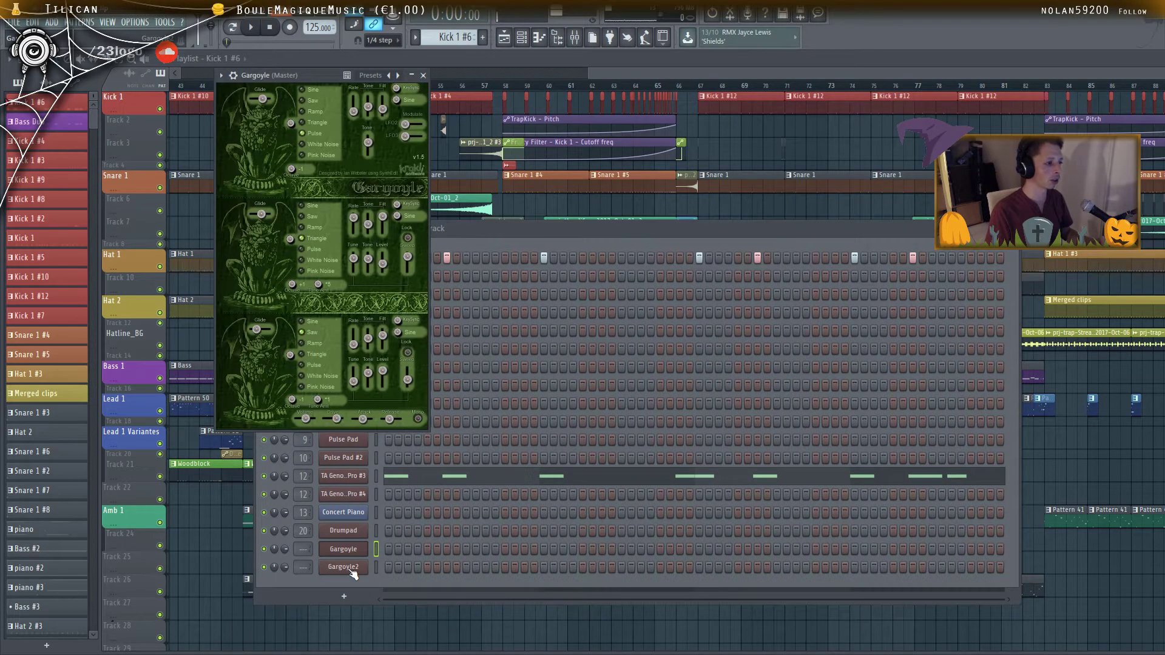
{"action": "left_click", "coordinate": [350, 569]}
{"action": "left_click_drag", "start_coordinate": [739, 118], "coordinate": [920, 236]}
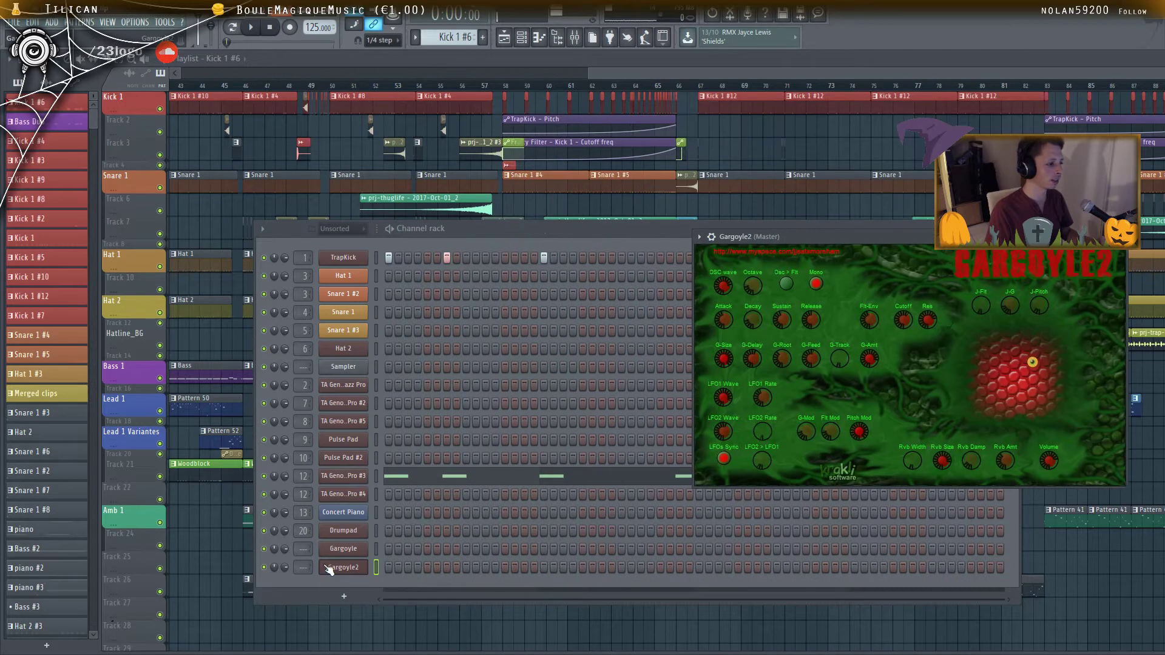
Route the Gargoyle channel to mixer insert 21 and the Gargoyle2 channel to insert 22
{"action": "left_click", "coordinate": [343, 550]}
{"action": "left_click", "coordinate": [346, 568]}
{"action": "left_click", "coordinate": [353, 551]}
{"action": "left_click_drag", "start_coordinate": [592, 231], "coordinate": [657, 137]}
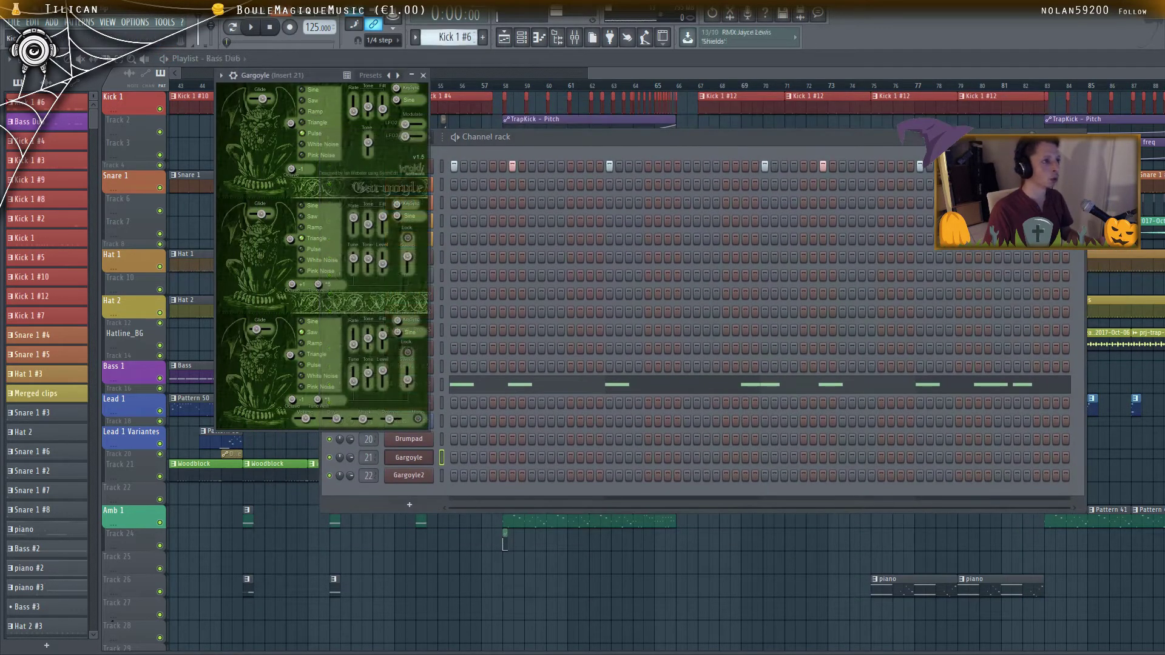
Create a new pattern named Gargoyle
{"action": "left_click", "coordinate": [474, 57]}
{"action": "left_click", "coordinate": [482, 37]}
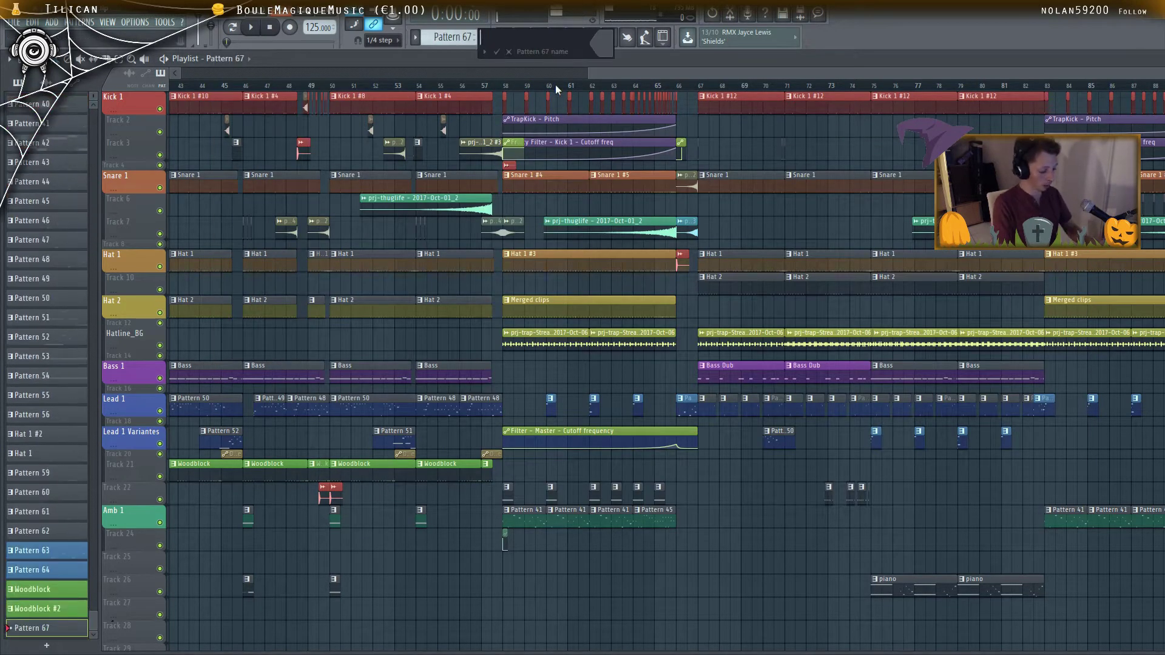
{"action": "type", "text": "Gargoyle"}
{"action": "key", "text": "Return"}
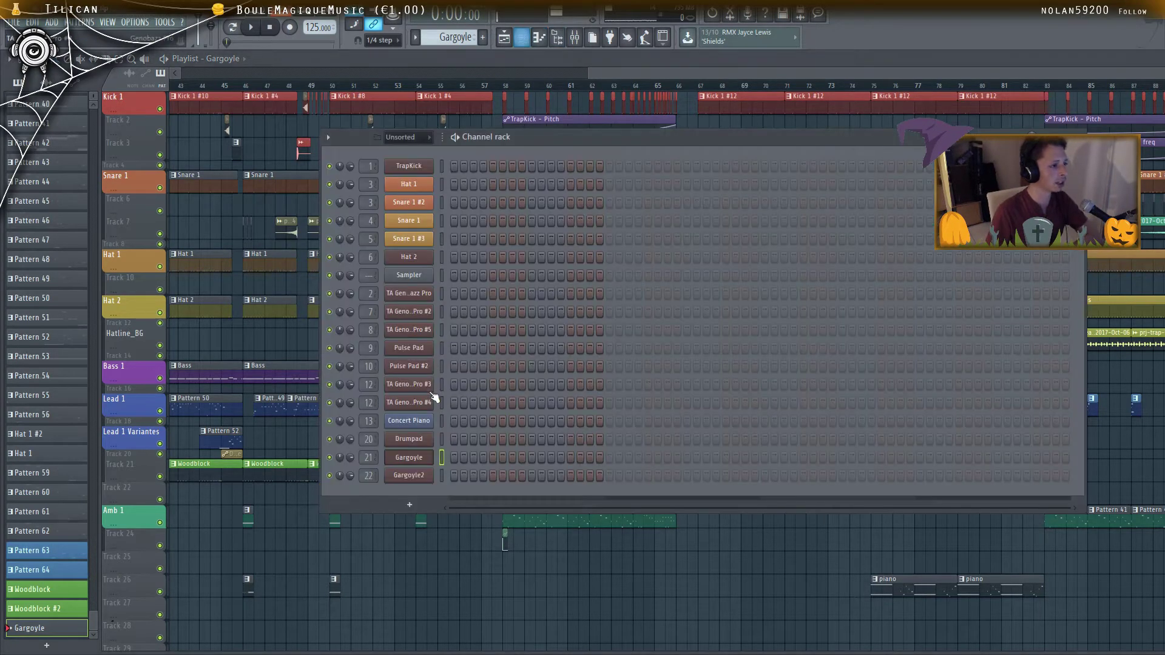
Examine the Gargoyle and Gargoyle2 synth interfaces and try out the XY point on Gargoyle2's red honeycomb pad
{"action": "left_click", "coordinate": [539, 37]}
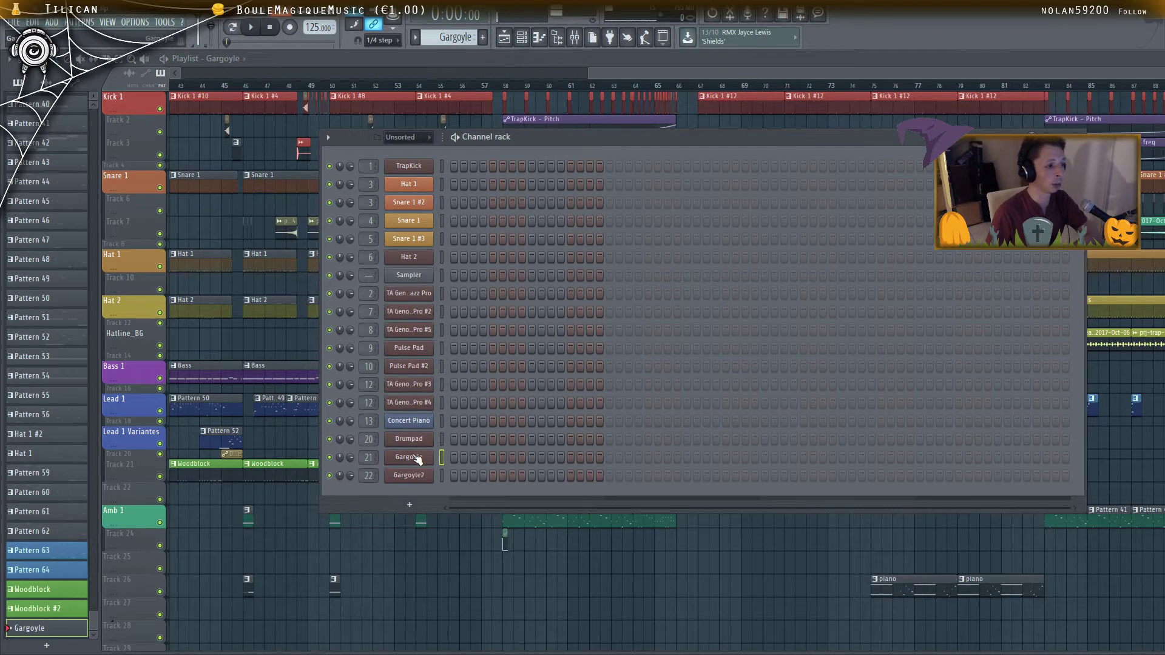
{"action": "left_click", "coordinate": [409, 457]}
{"action": "left_click_drag", "start_coordinate": [320, 74], "coordinate": [324, 100]}
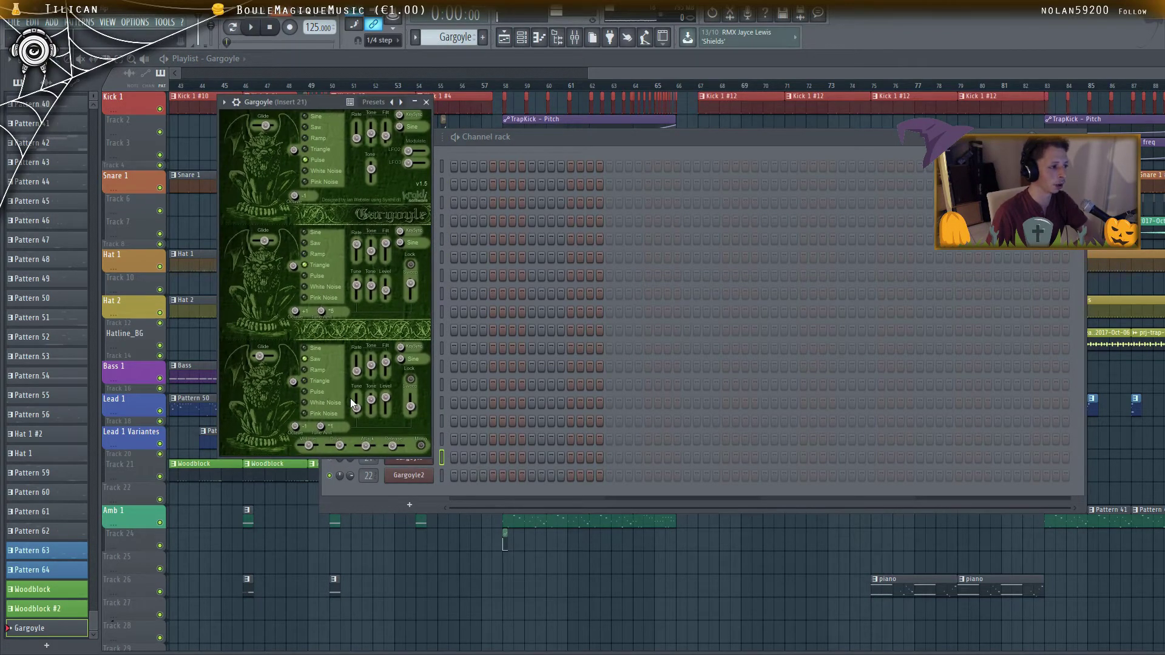
{"action": "left_click", "coordinate": [404, 476]}
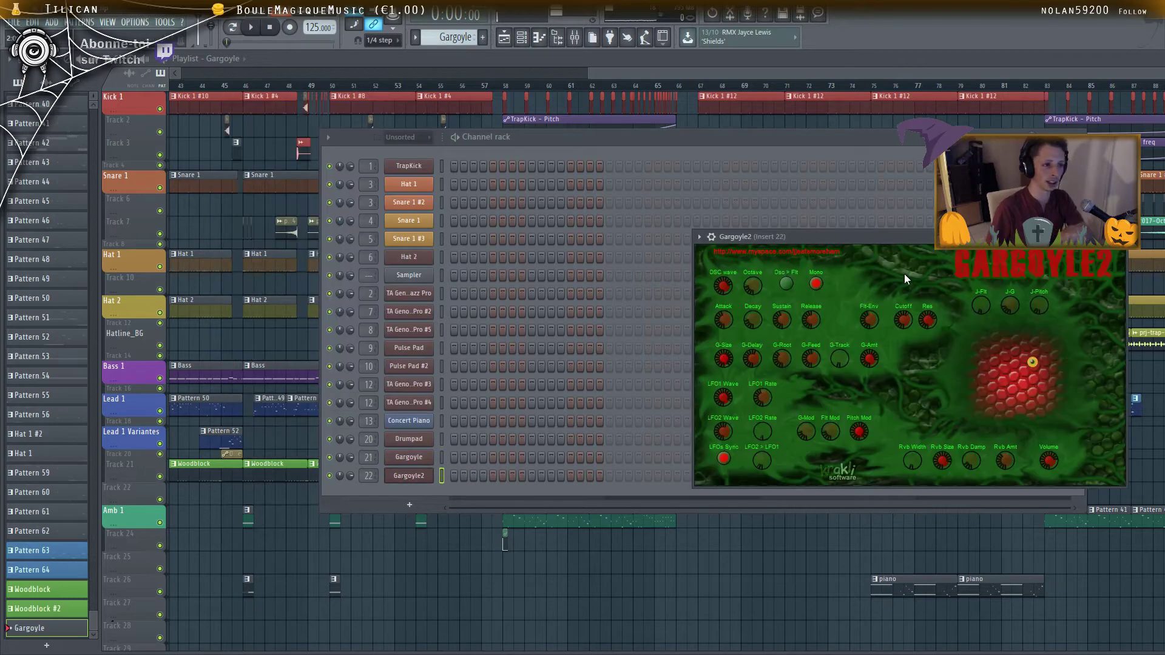
{"action": "left_click_drag", "start_coordinate": [894, 246], "coordinate": [735, 118]}
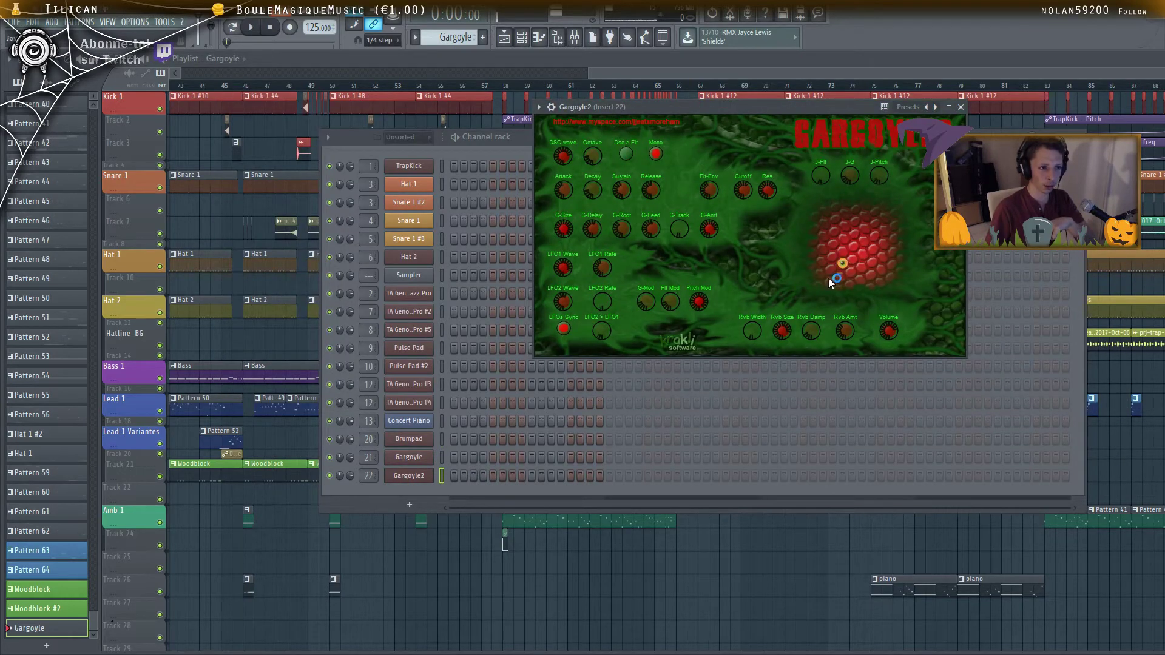
{"action": "left_click_drag", "start_coordinate": [951, 252], "coordinate": [877, 230]}
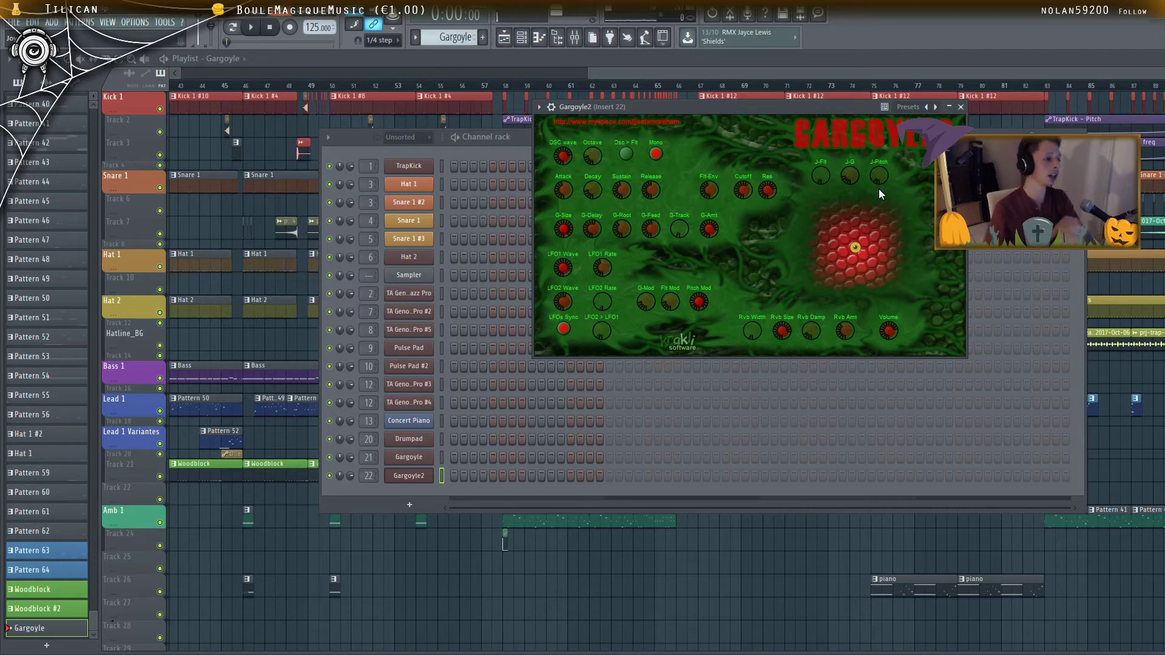
Review Gargoyle's controls once more and shift Gargoyle2's XY point slightly up and to the right of the pad's centre
{"action": "left_click", "coordinate": [419, 457]}
{"action": "left_click_drag", "start_coordinate": [314, 101], "coordinate": [500, 104]}
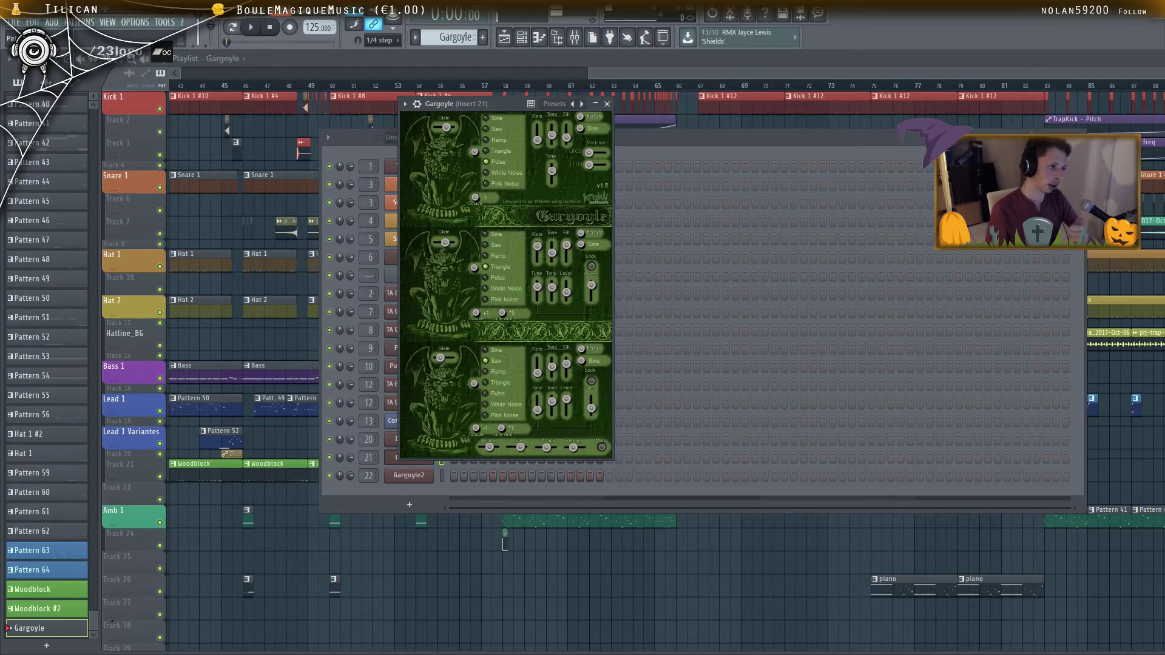
{"action": "left_click", "coordinate": [421, 477]}
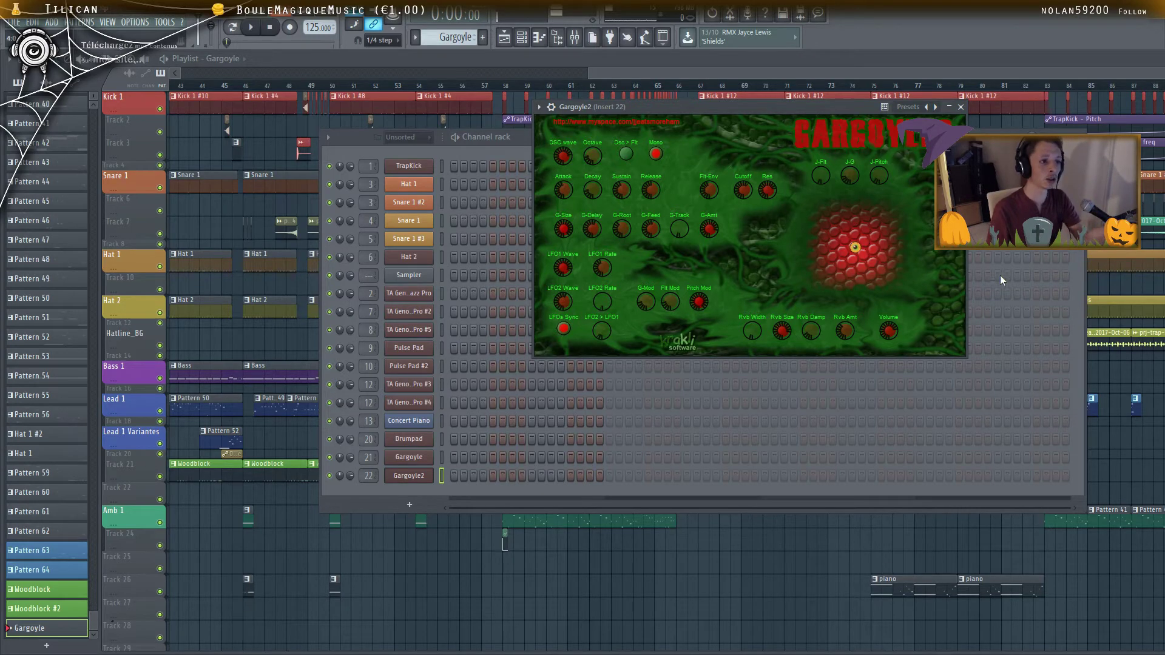
{"action": "mouse_move", "coordinate": [858, 246]}
{"action": "left_mouse_down"}
{"action": "mouse_move", "coordinate": [876, 233]}
{"action": "mouse_move", "coordinate": [864, 239]}
{"action": "left_mouse_up"}
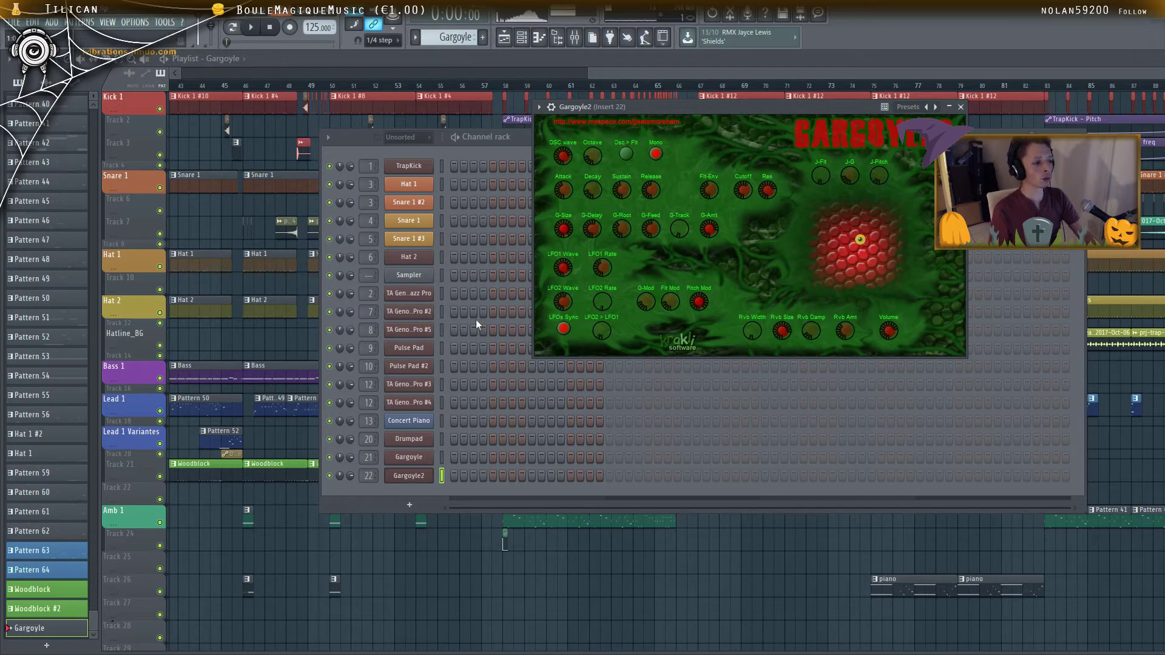
Draw a three-bar C7 note from bar 1 in the Gargoyle channel's piano roll
{"action": "right_click", "coordinate": [424, 457]}
{"action": "left_click", "coordinate": [467, 458]}
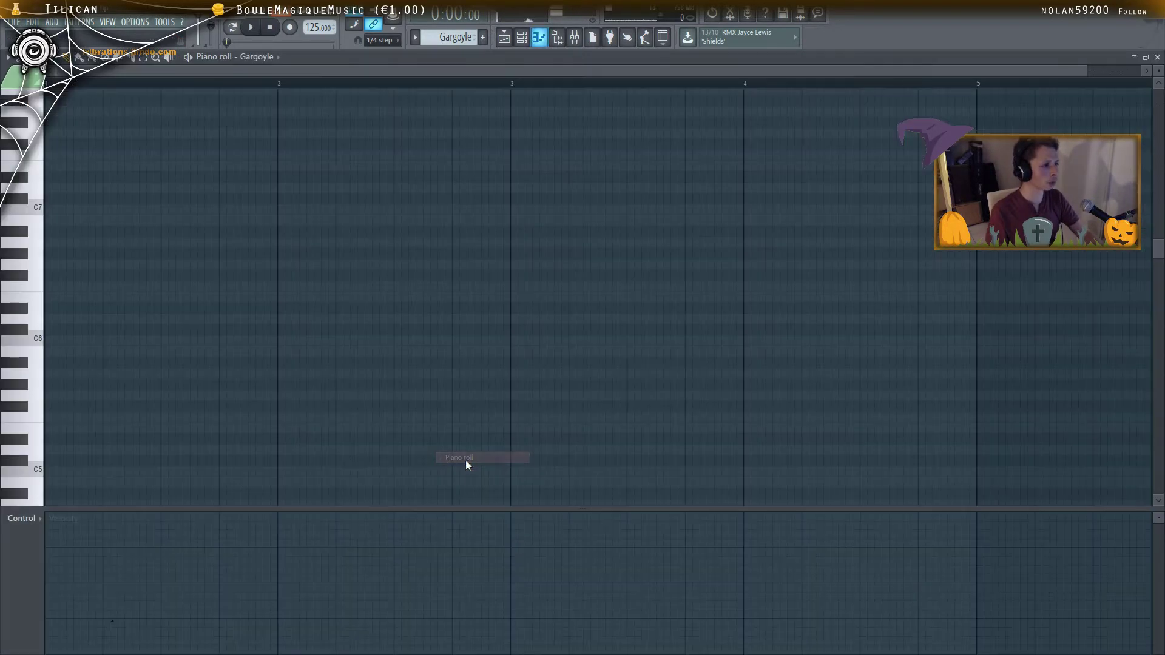
{"action": "left_click", "coordinate": [60, 210]}
{"action": "left_click_drag", "start_coordinate": [72, 213], "coordinate": [748, 209]}
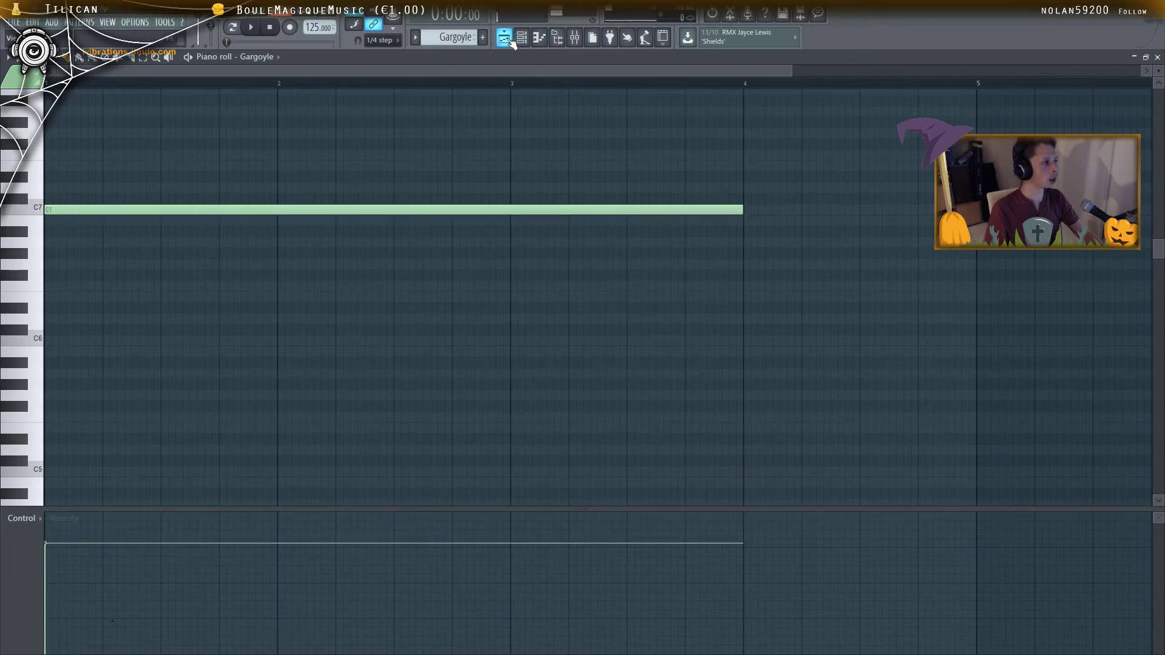
Add a new pattern and place a three-bar C7 note from bar 1 in Gargoyle2's piano roll
{"action": "left_click", "coordinate": [504, 37]}
{"action": "left_click", "coordinate": [522, 37]}
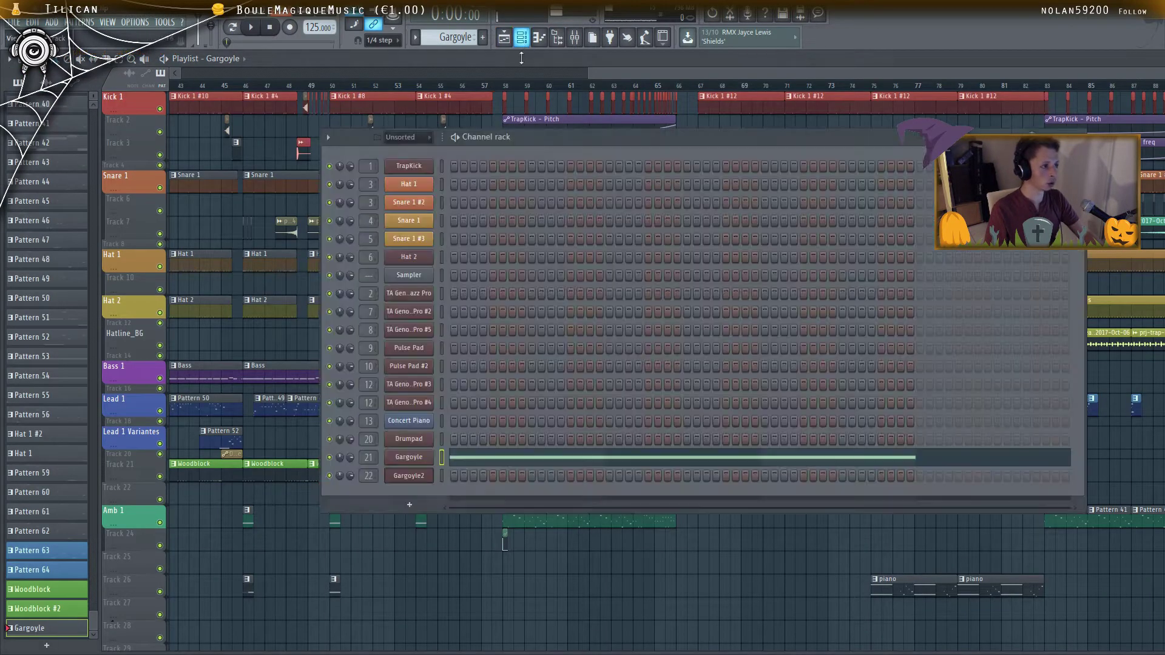
{"action": "left_click", "coordinate": [482, 37]}
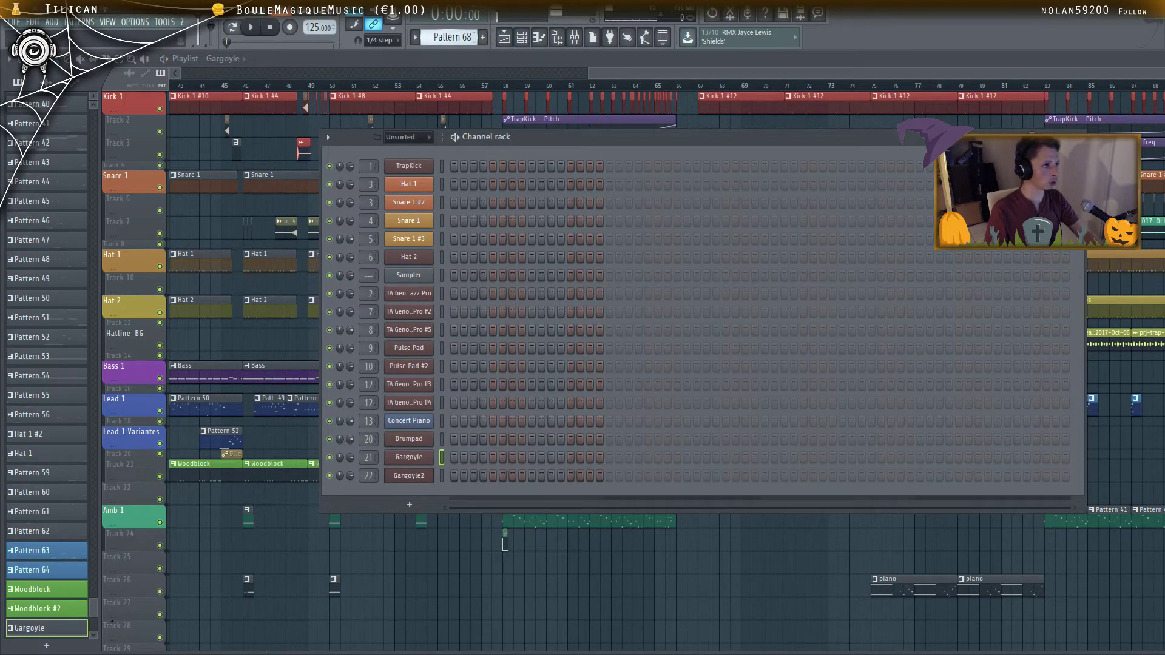
{"action": "right_click", "coordinate": [426, 479]}
{"action": "left_click", "coordinate": [461, 476]}
{"action": "left_click", "coordinate": [42, 210]}
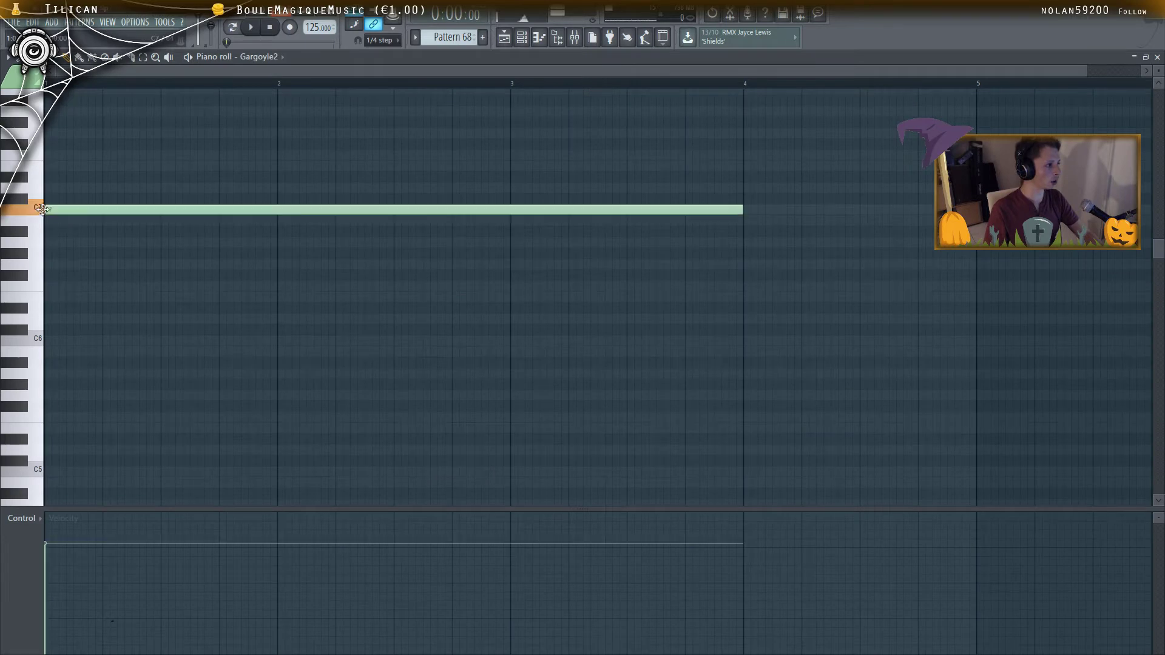
Place a Pattern 68 clip on the Lead 1 track in the empty playlist area after the song's end
{"action": "left_click", "coordinate": [504, 38]}
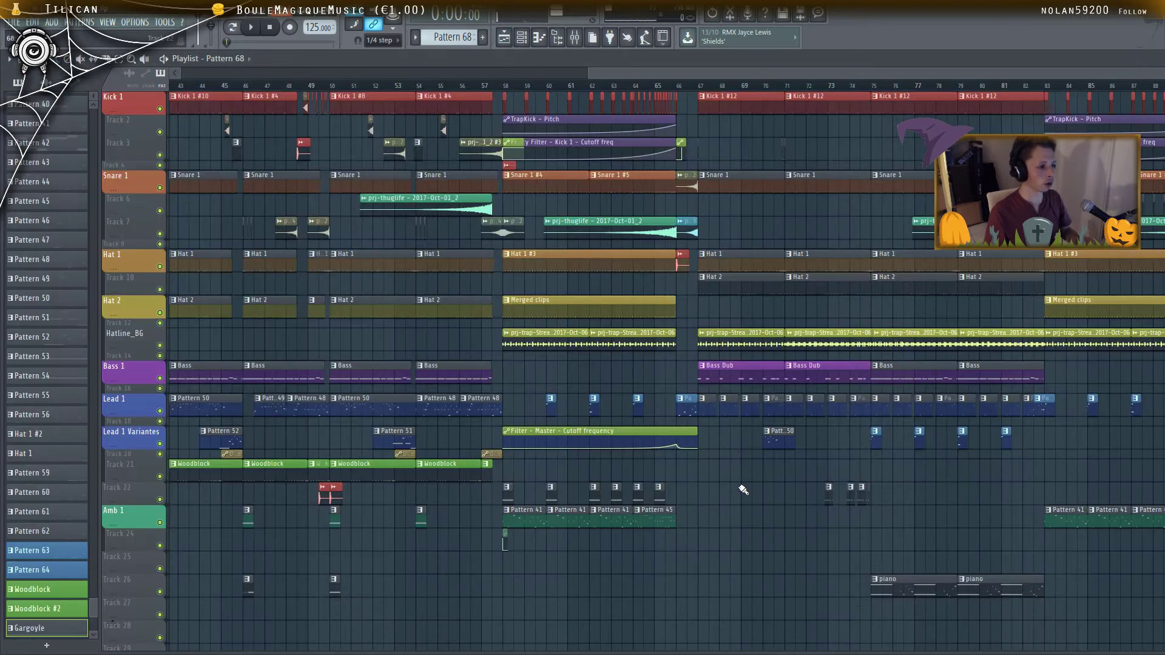
{"action": "scroll", "coordinate": [744, 489], "scroll_direction": "down", "scroll_amount": 3}
{"action": "left_click_drag", "start_coordinate": [562, 73], "coordinate": [880, 74]}
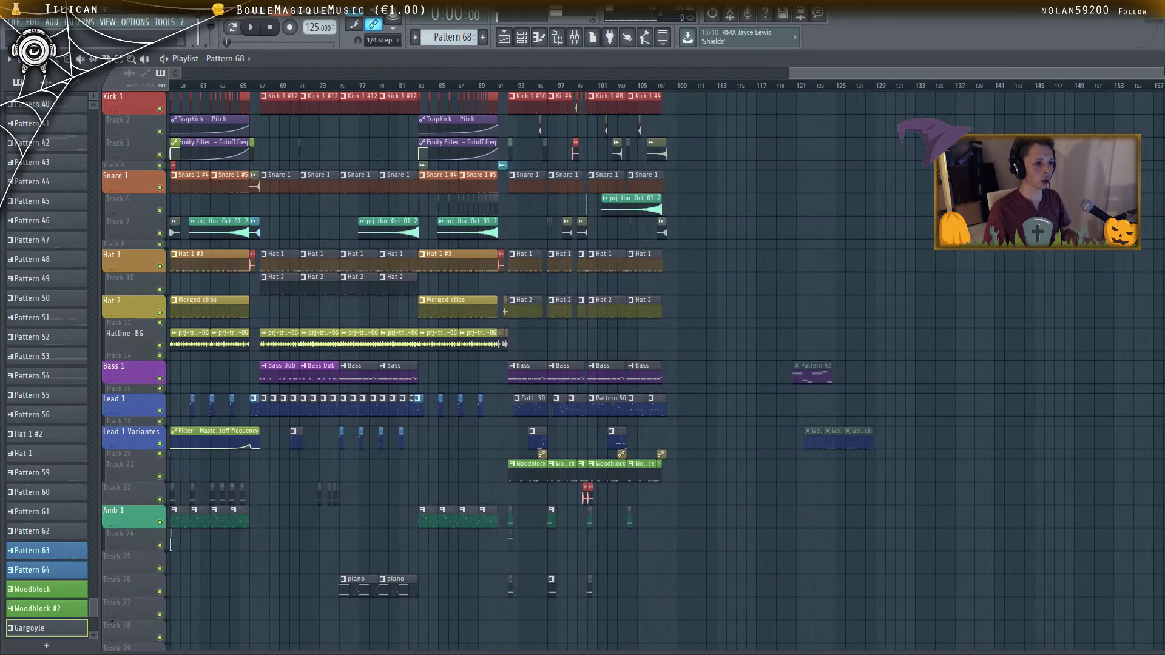
{"action": "left_click_drag", "start_coordinate": [1163, 71], "coordinate": [1164, 71]}
{"action": "scroll", "coordinate": [1118, 325], "scroll_direction": "up", "scroll_amount": 3}
{"action": "left_click_drag", "start_coordinate": [1027, 71], "coordinate": [1164, 71]}
{"action": "left_click", "coordinate": [860, 291]}
{"action": "left_click_drag", "start_coordinate": [898, 279], "coordinate": [880, 403]}
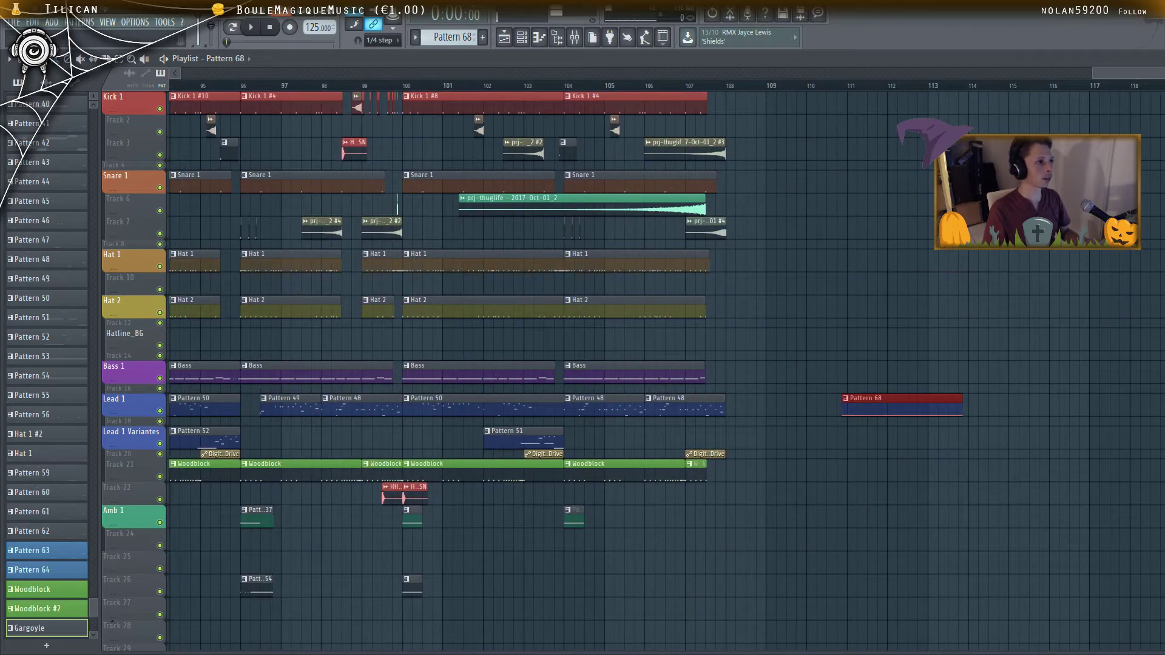
Add a Gargoyle pattern clip on the Hatline_BG track and align it and the Pattern 68 clip to bar 108
{"action": "scroll", "coordinate": [448, 37], "scroll_direction": "up", "scroll_amount": 1}
{"action": "left_click", "coordinate": [832, 357]}
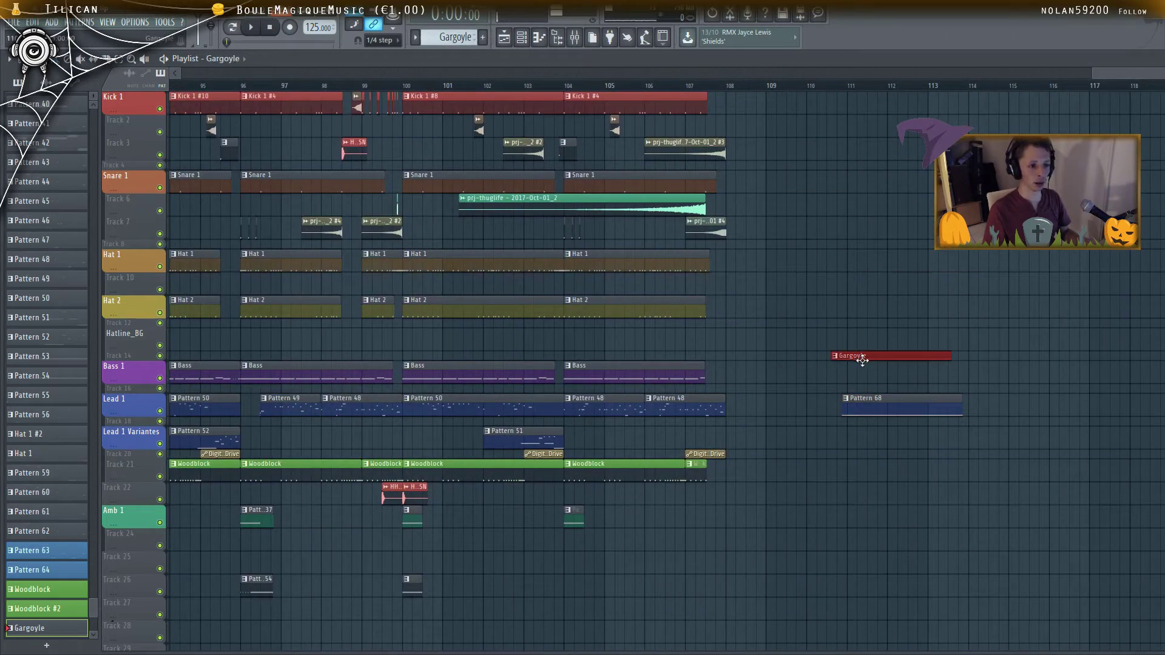
{"action": "scroll", "coordinate": [862, 360], "scroll_direction": "up", "scroll_amount": 2}
{"action": "left_click_drag", "start_coordinate": [864, 358], "coordinate": [658, 334]}
{"action": "left_click_drag", "start_coordinate": [908, 396], "coordinate": [682, 398]}
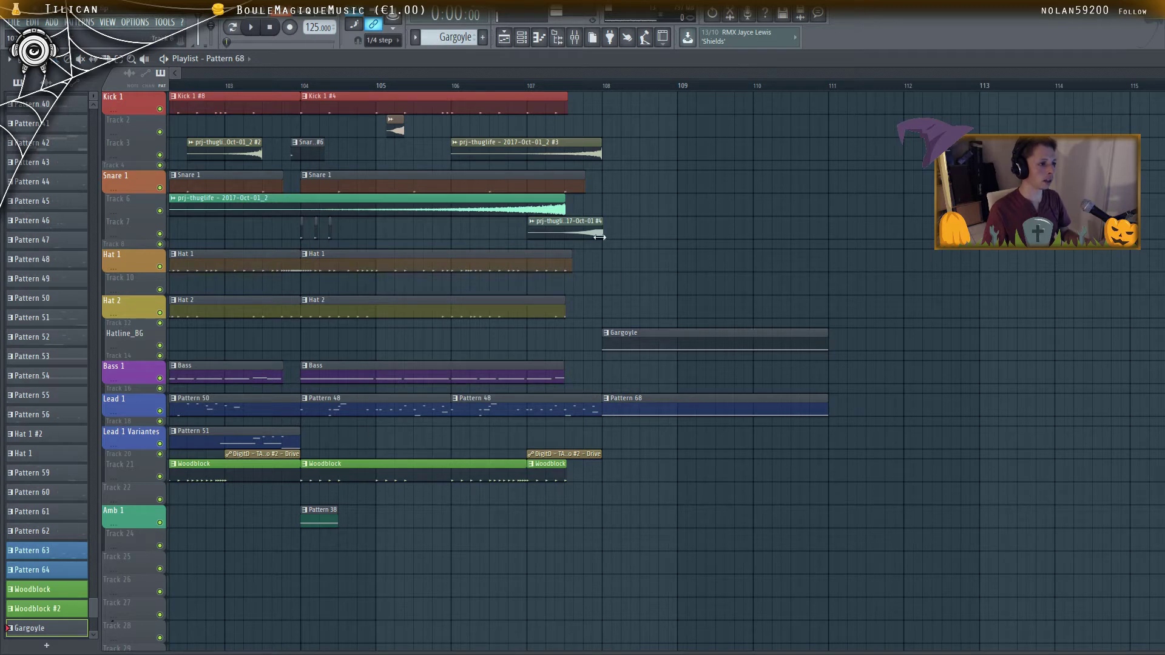
Select bars 108 to 111 as the loop region, solo the Hatline_BG track and start playback
{"action": "scroll", "coordinate": [634, 343], "scroll_direction": "up", "scroll_amount": 3}
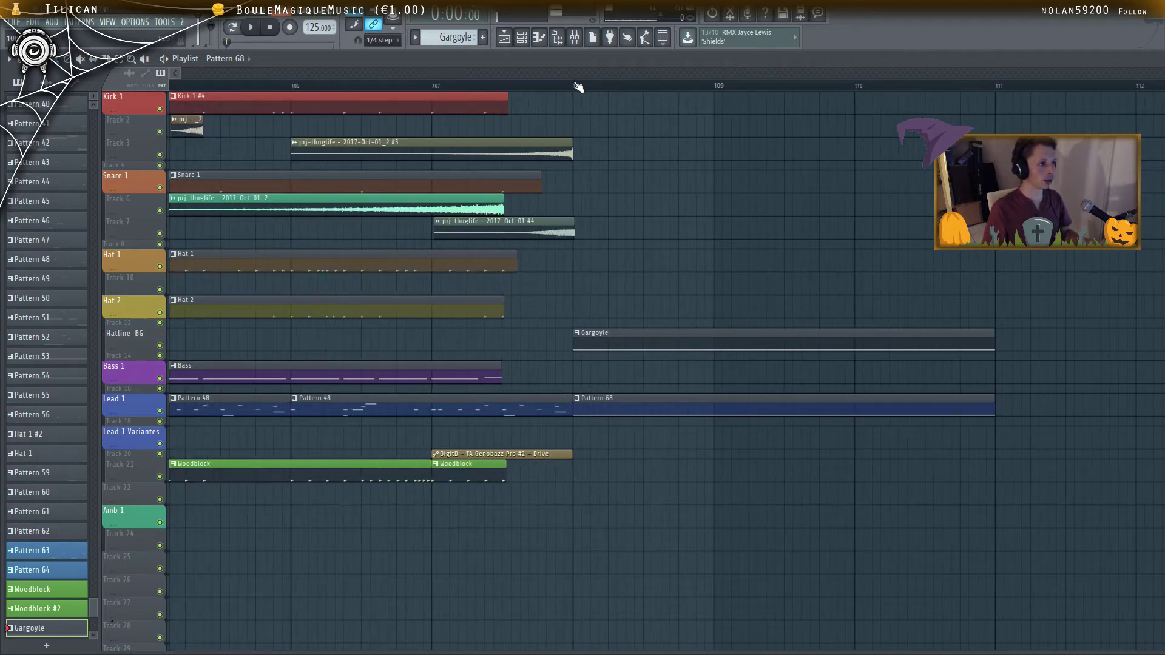
{"action": "left_click_drag", "start_coordinate": [576, 87], "coordinate": [995, 117]}
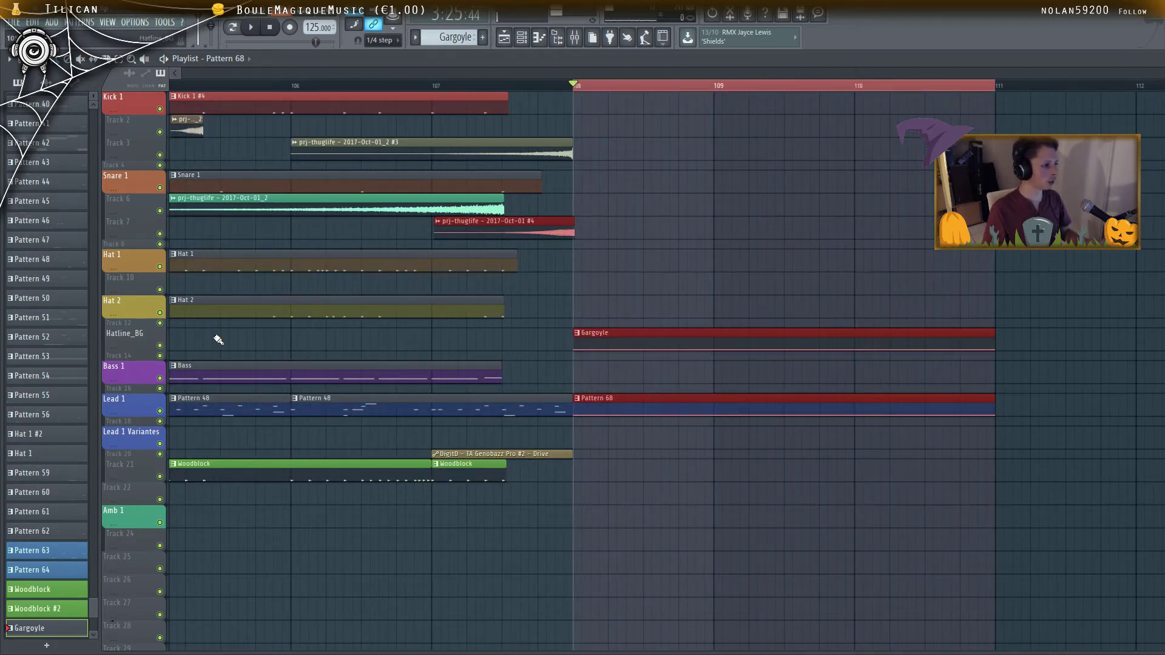
{"action": "right_click", "coordinate": [160, 345]}
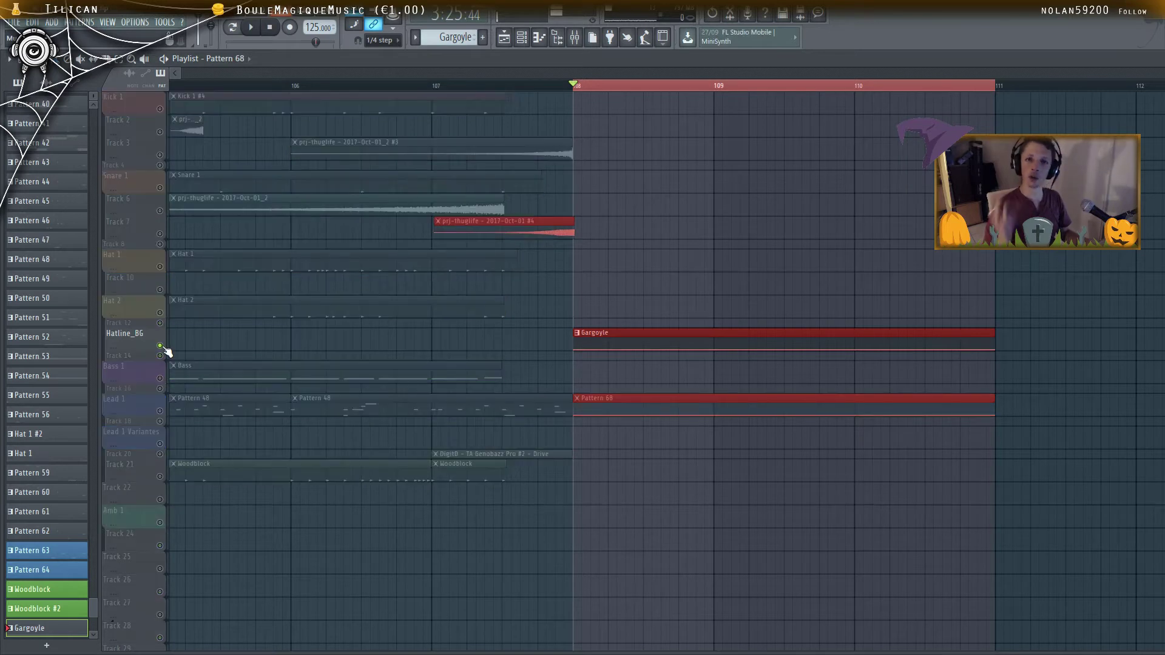
{"action": "key", "text": "space"}
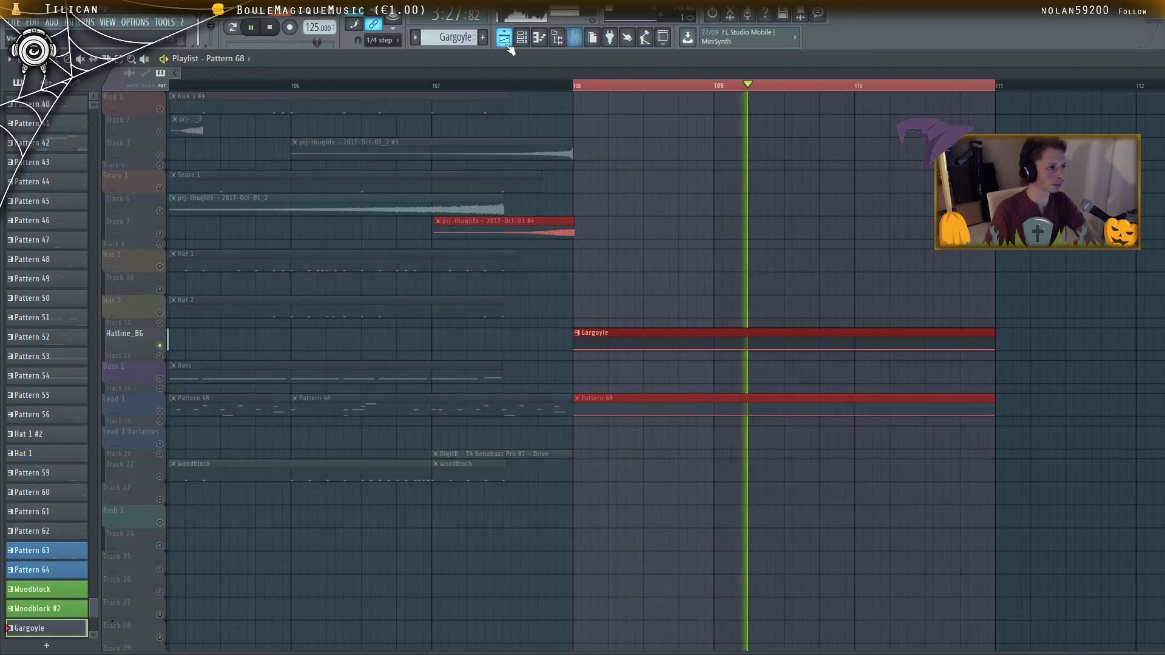
Open the Gargoyle synth during playback and step forward through its presets to cats whiska
{"action": "left_click", "coordinate": [575, 38]}
{"action": "left_click", "coordinate": [409, 457]}
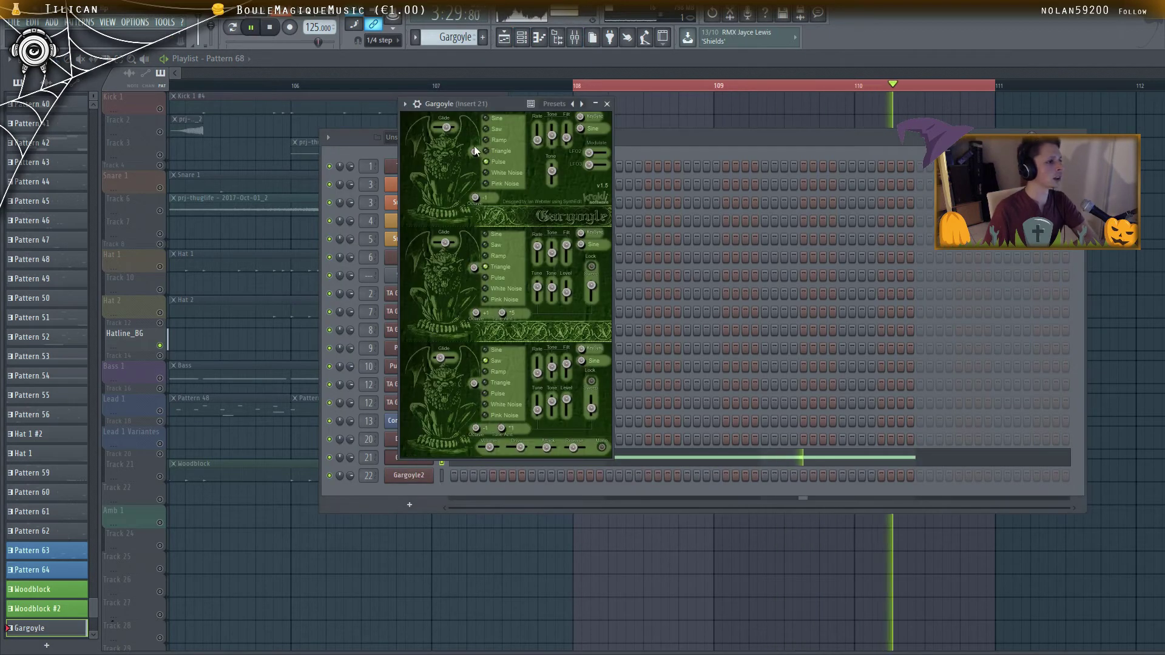
{"action": "left_click", "coordinate": [582, 104]}
{"action": "left_click", "coordinate": [581, 103]}
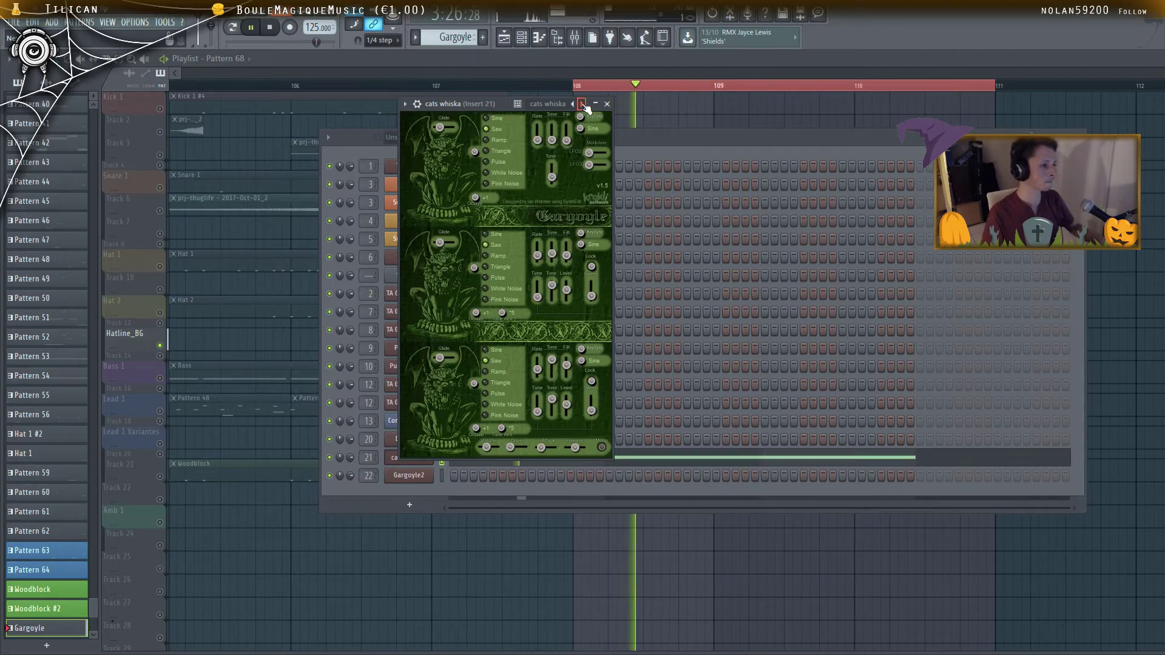
Step forward through the Gargoyle presets one at a time from cats whiska to vurtual, auditioning each during playback
{"action": "key", "text": "alt+Tab"}
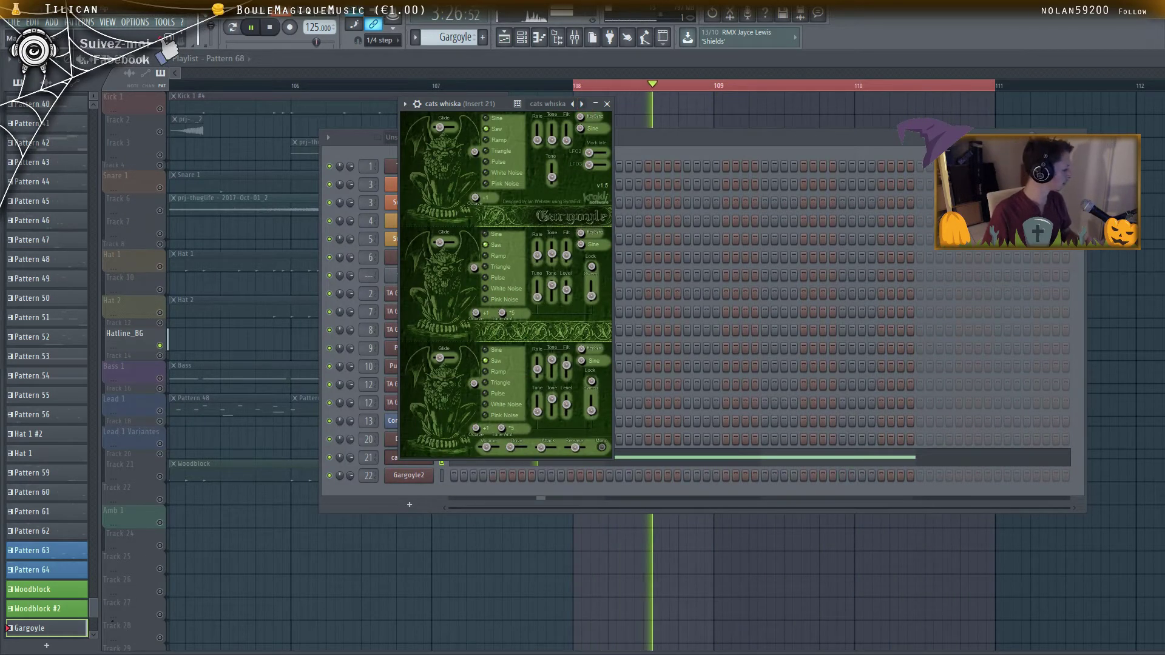
{"action": "left_click", "coordinate": [583, 105]}
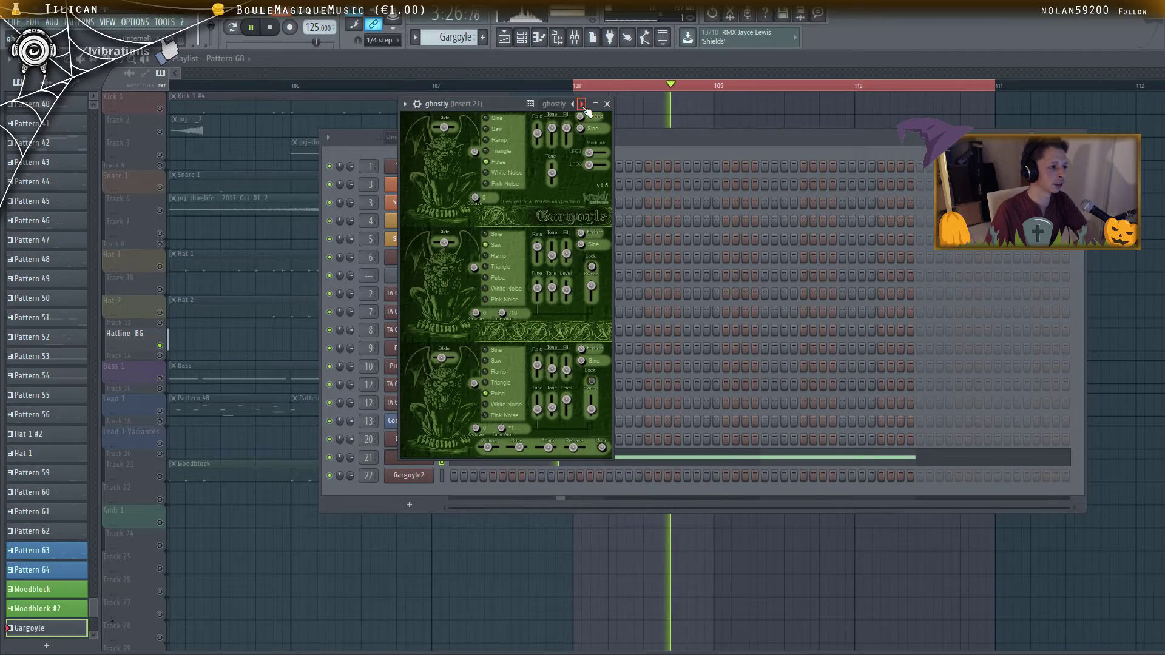
{"action": "left_click", "coordinate": [583, 104]}
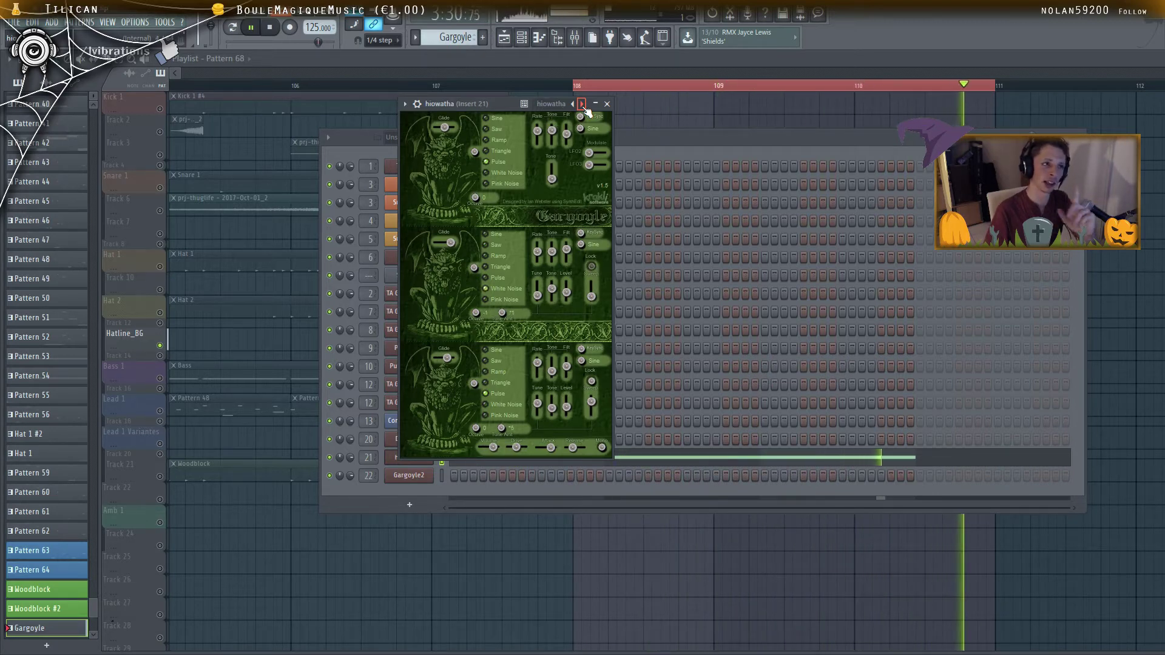
{"action": "left_click", "coordinate": [583, 104]}
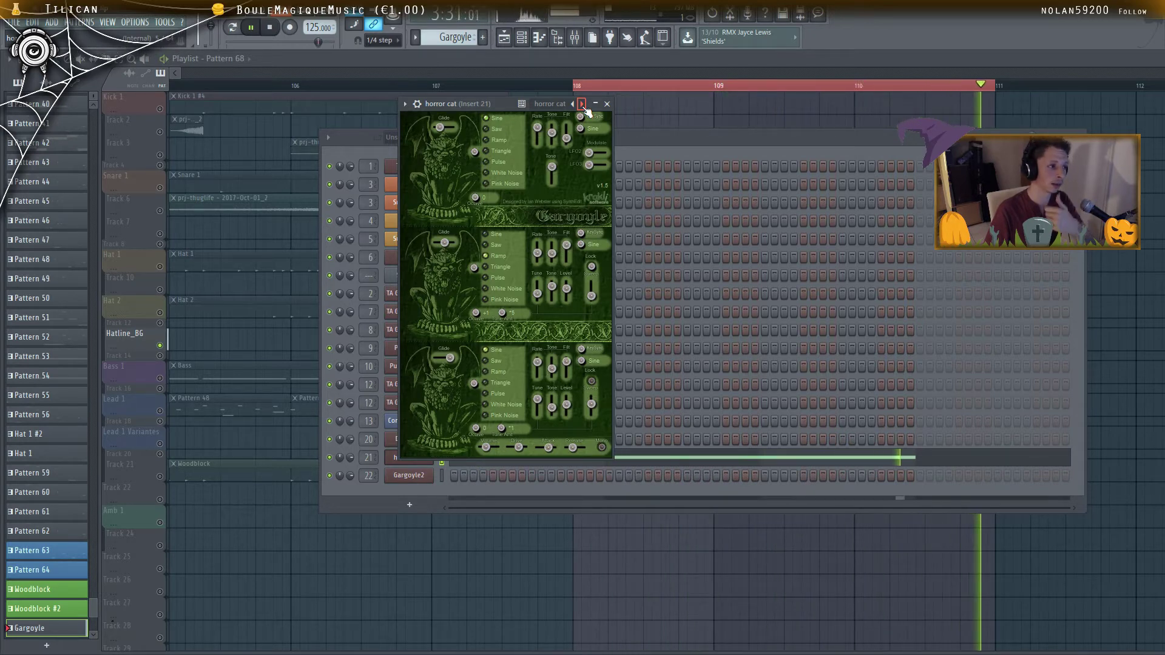
{"action": "left_click", "coordinate": [583, 105]}
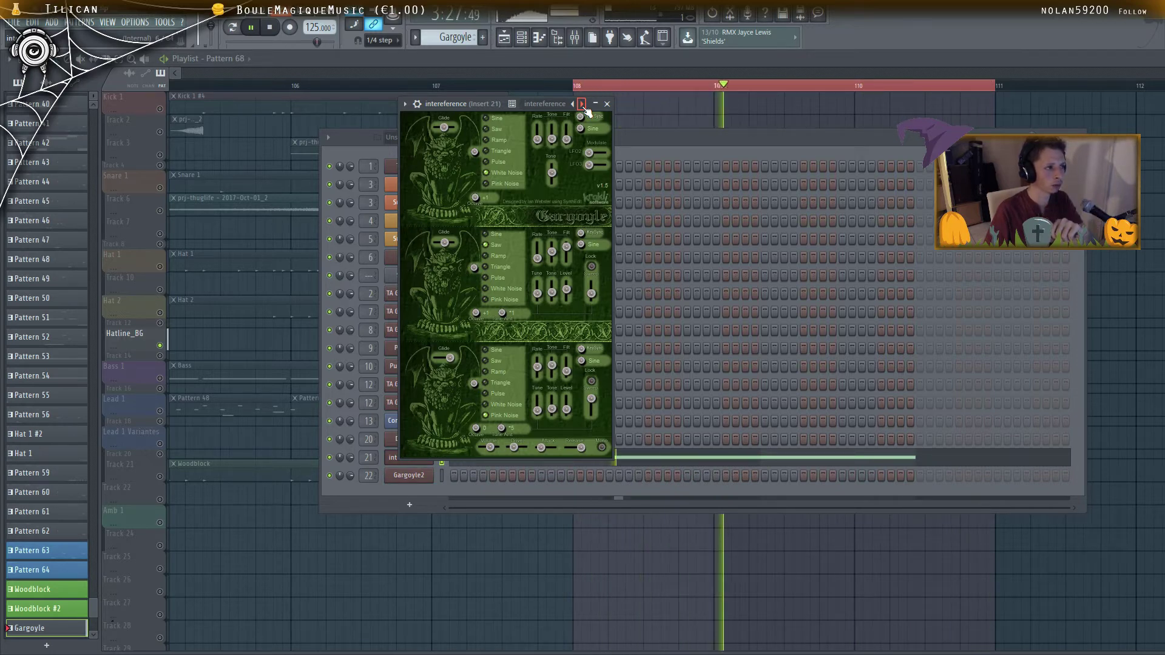
{"action": "left_click", "coordinate": [582, 104]}
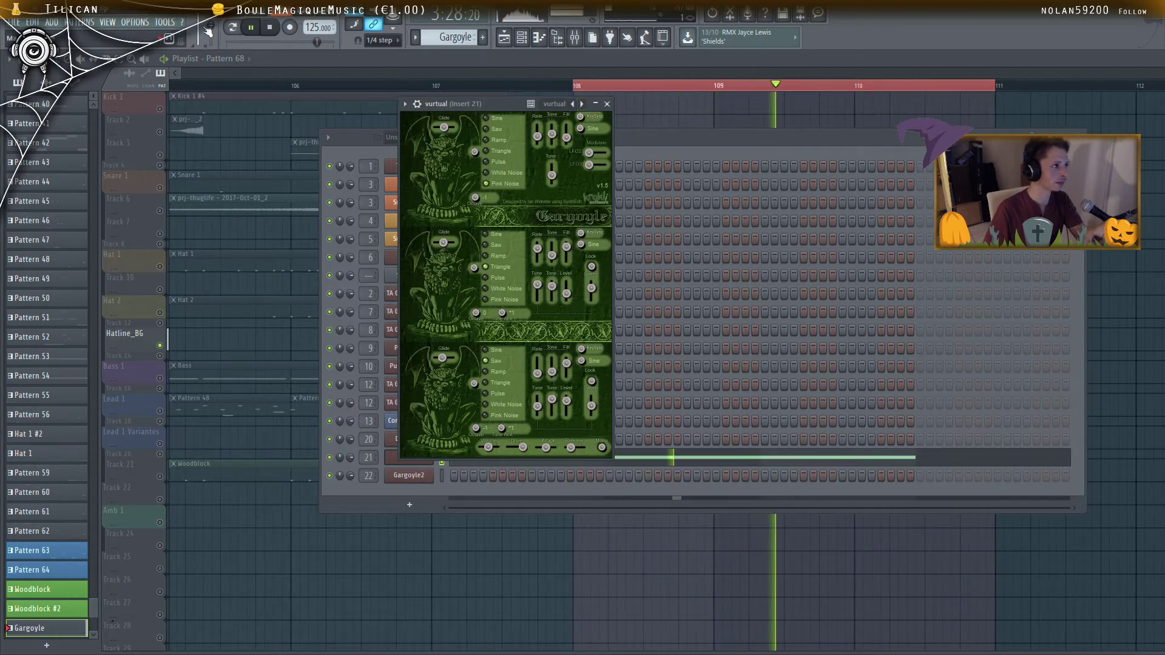
Switch playback to pattern mode and audition the Gargoyle presets wind and CrazyCow
{"action": "left_click", "coordinate": [234, 29]}
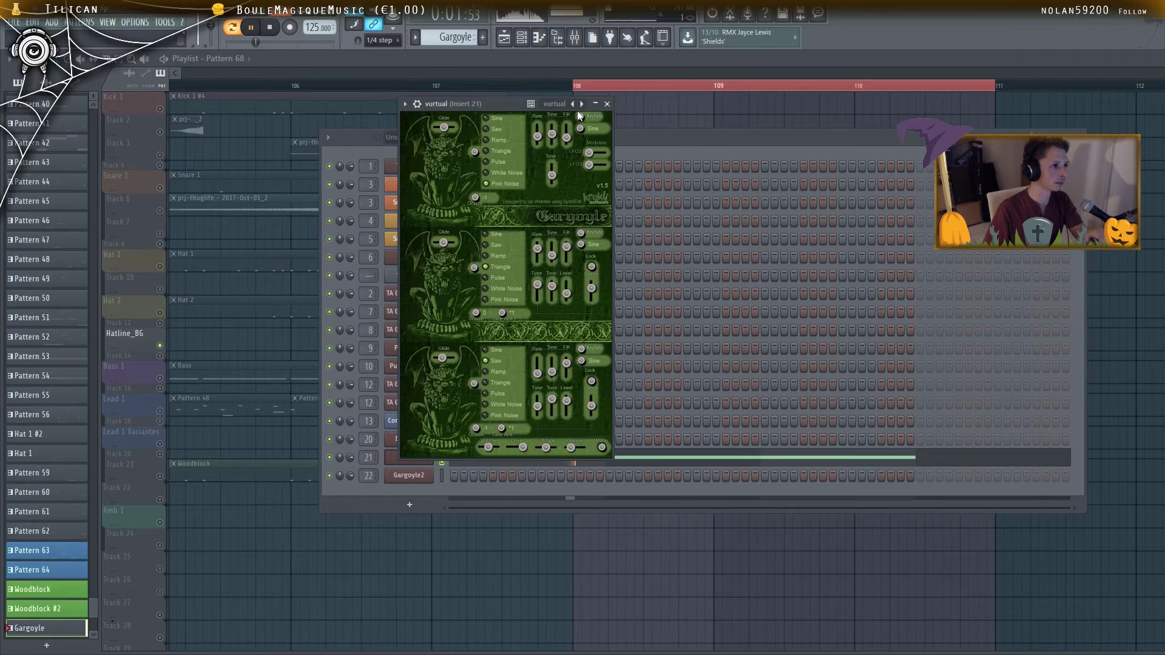
{"action": "left_click", "coordinate": [581, 103]}
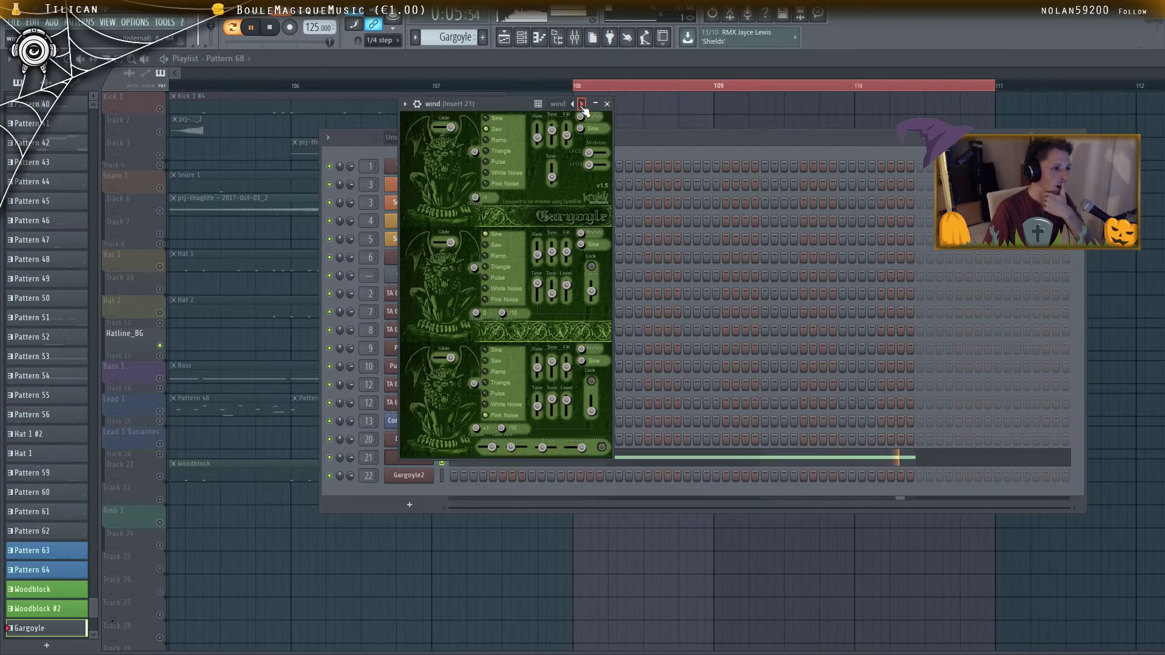
{"action": "left_click", "coordinate": [581, 104]}
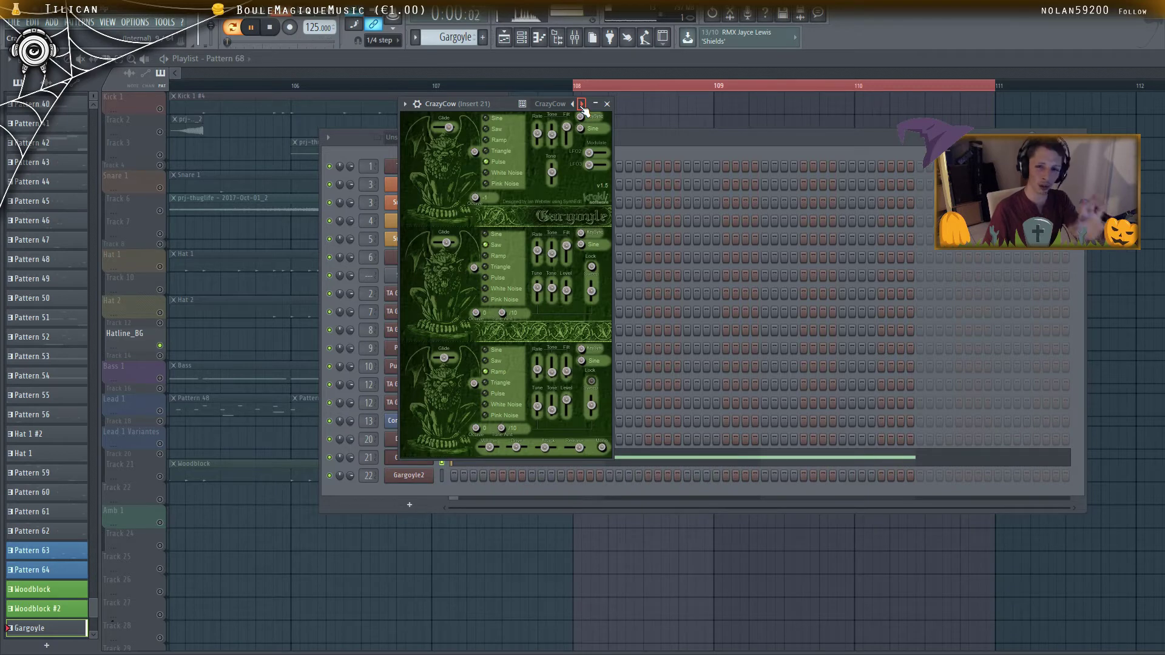
Add Fruity Reeverb 2 to effect slot 6 of mixer Insert 21
{"action": "left_click", "coordinate": [576, 47]}
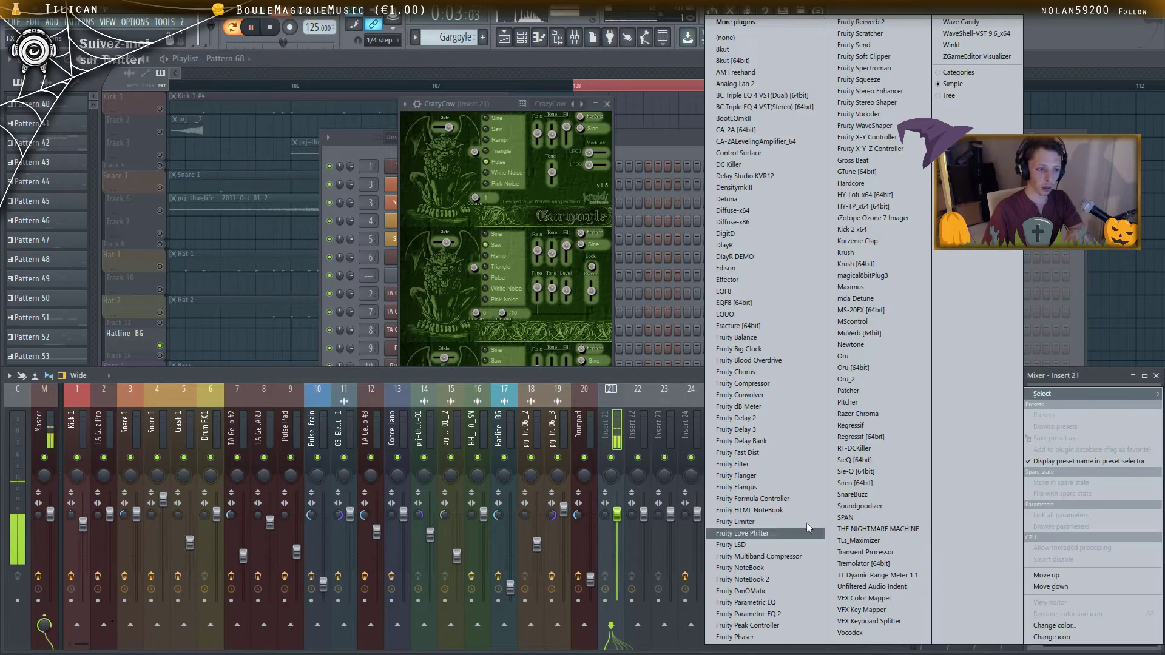
{"action": "left_click", "coordinate": [1050, 408]}
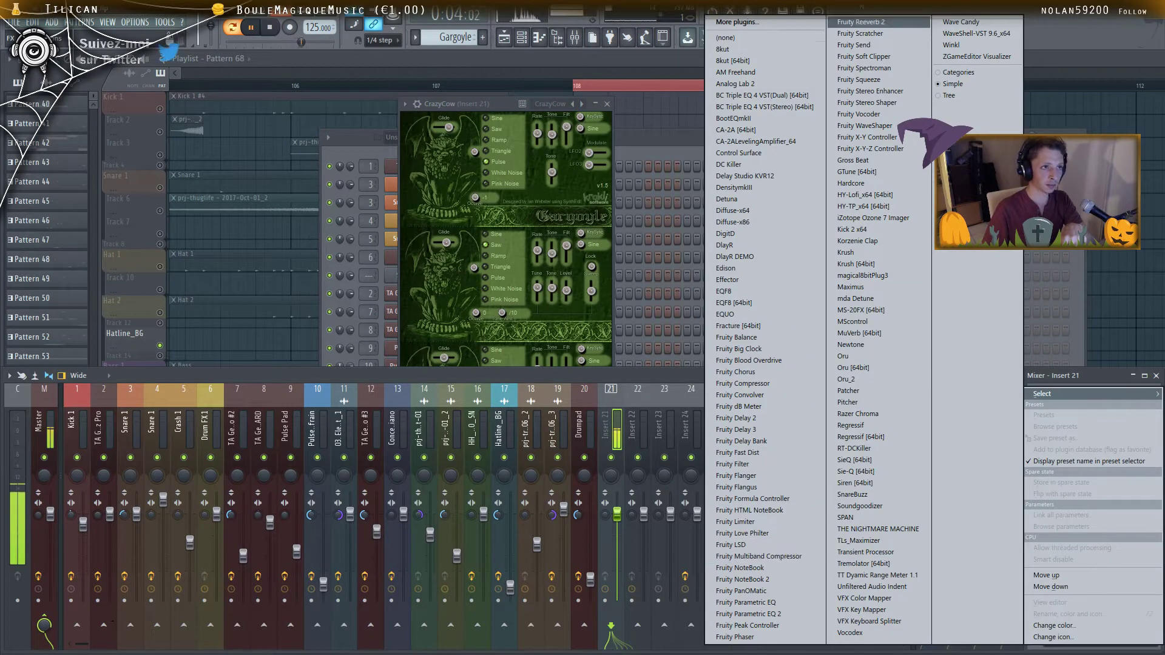
{"action": "left_click", "coordinate": [861, 22]}
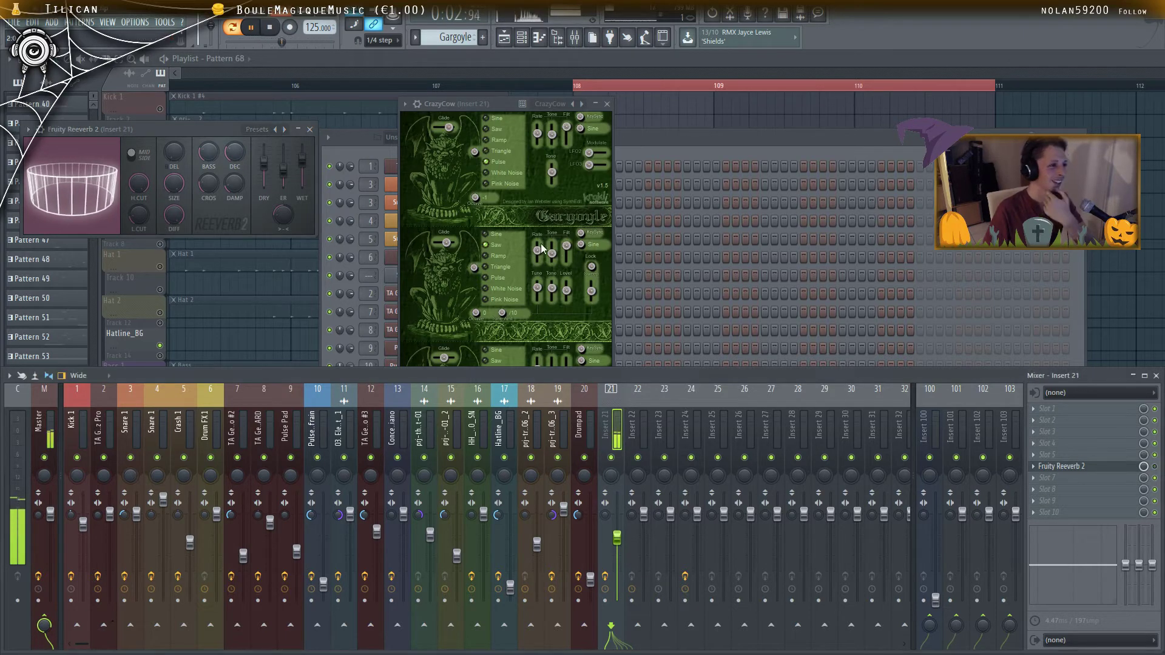
Audition further Gargoyle presets with the reverb, stepping forward from CrazyCow to WhoaWhoaWhoa
{"action": "left_click", "coordinate": [582, 103]}
{"action": "left_click", "coordinate": [582, 104]}
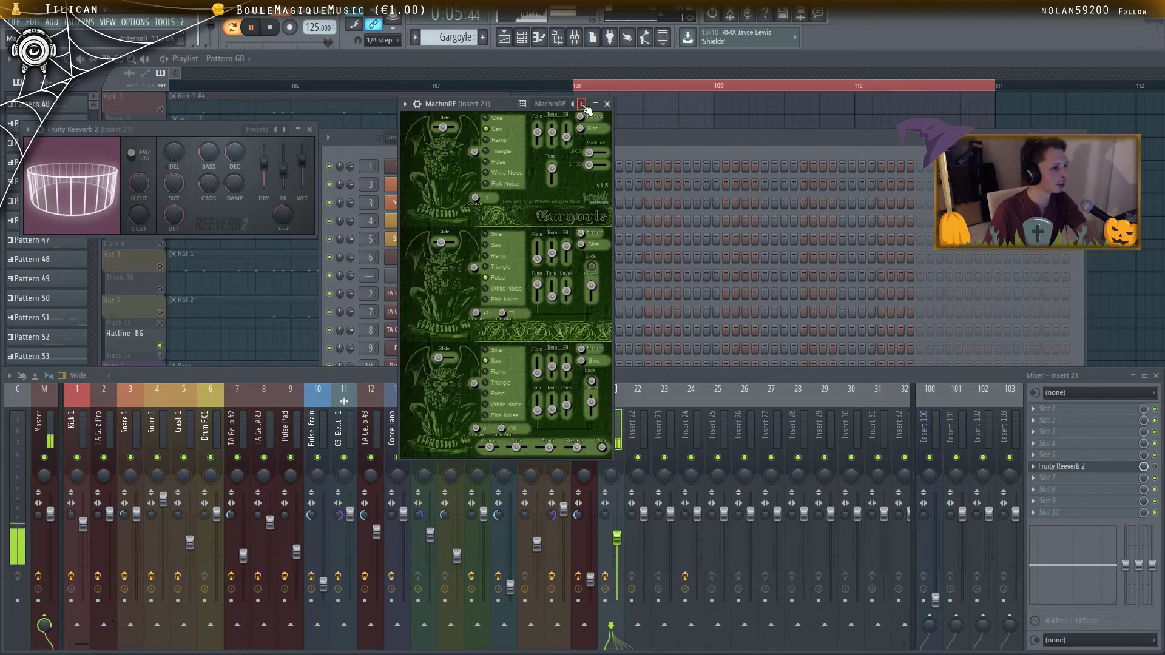
{"action": "left_click", "coordinate": [585, 107]}
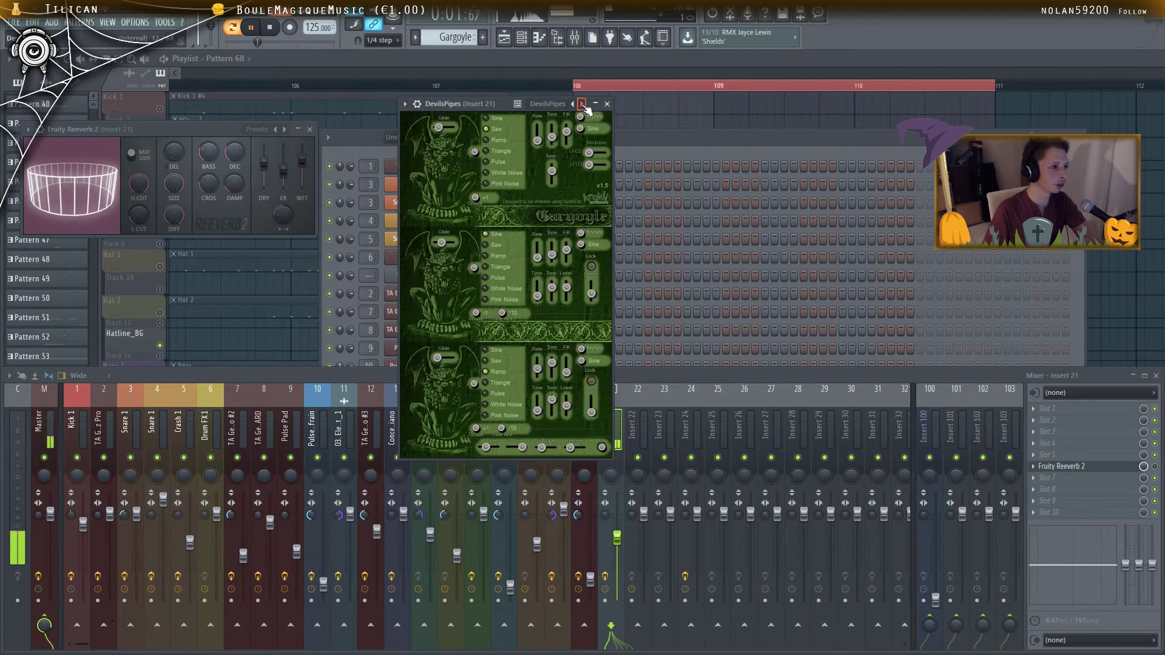
{"action": "left_click", "coordinate": [585, 107]}
{"action": "left_click", "coordinate": [585, 107]}
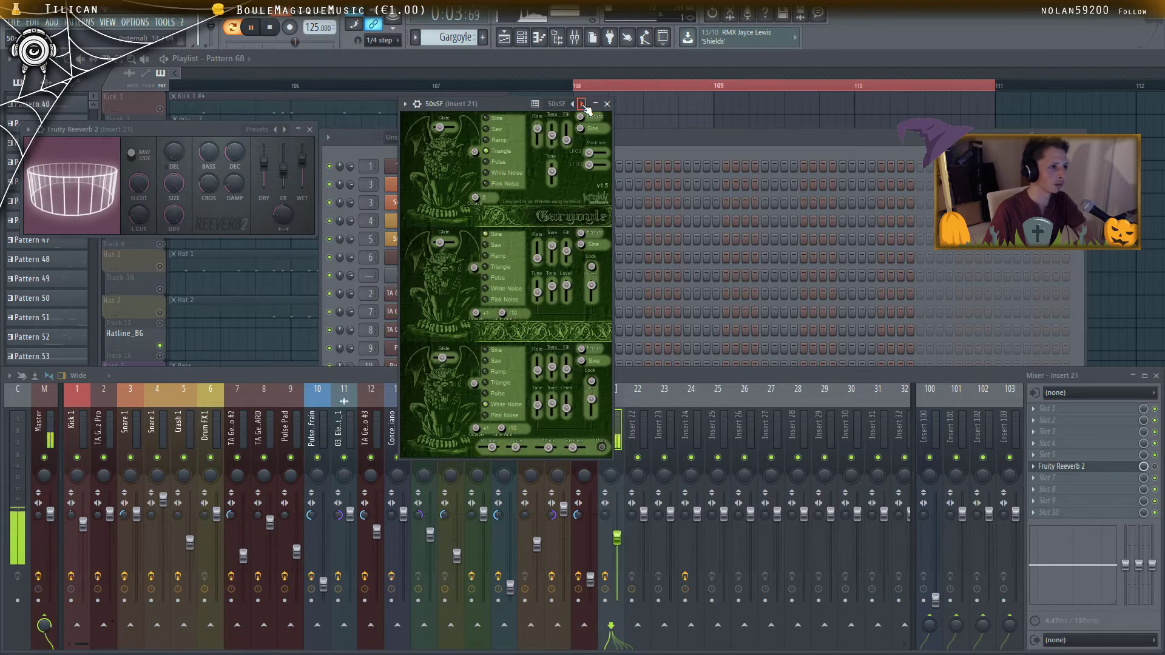
{"action": "left_click", "coordinate": [584, 104]}
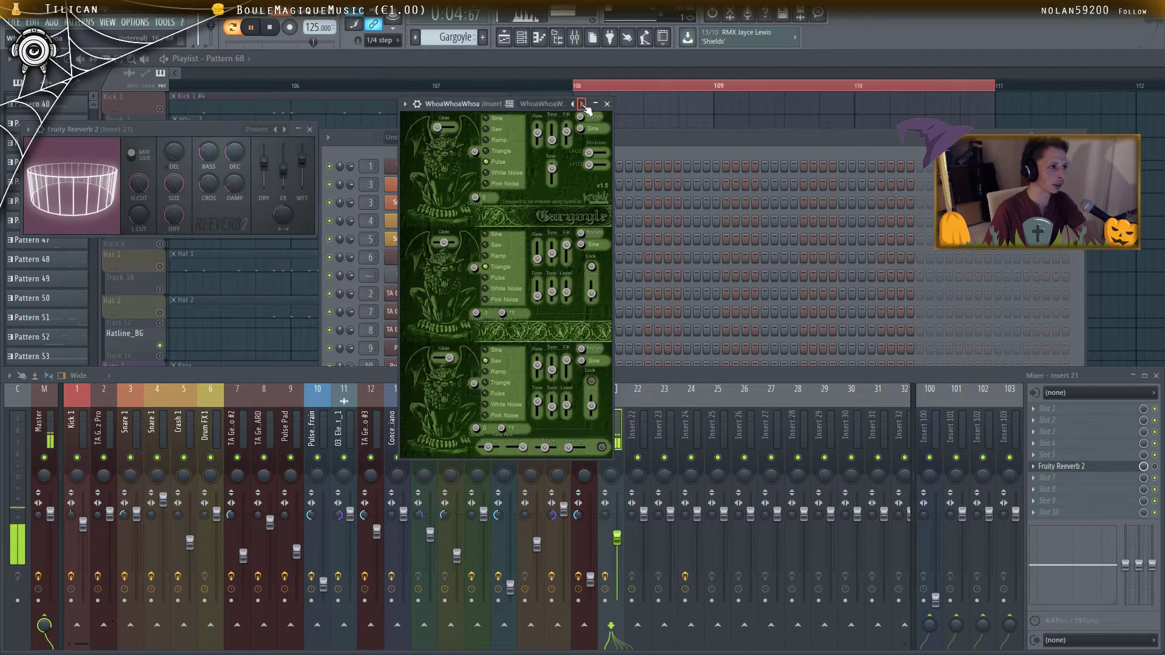
Load the MeAndThePenguin preset directly from Gargoyle's preset list
{"action": "left_click", "coordinate": [405, 105]}
{"action": "mouse_move", "coordinate": [425, 140]}
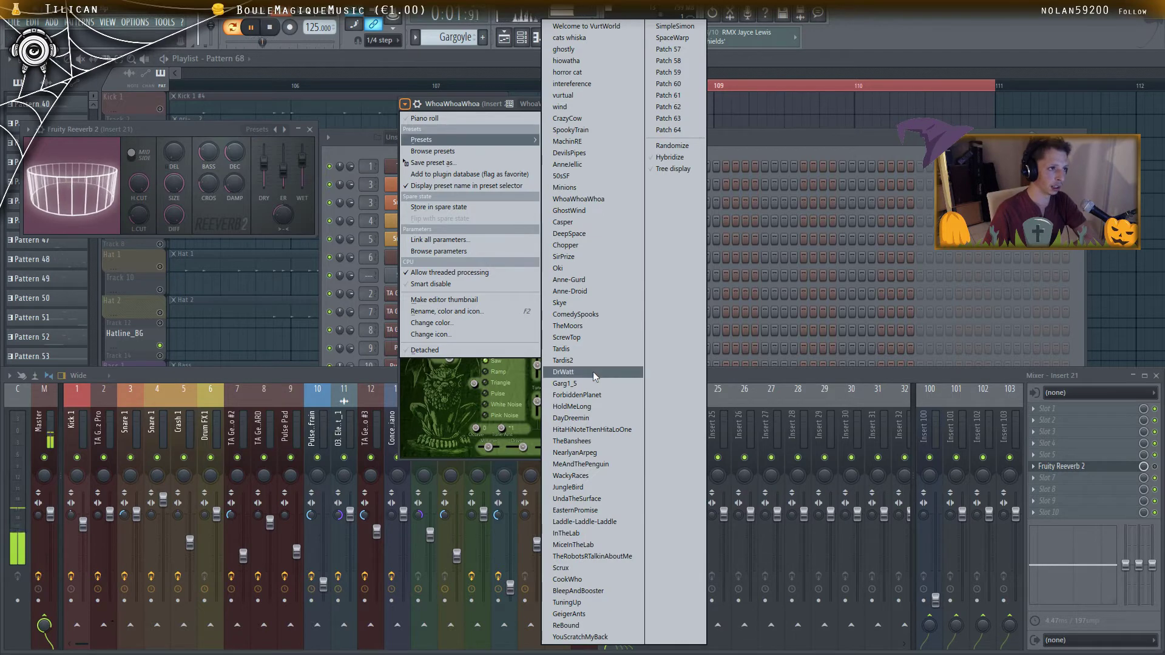
{"action": "left_click", "coordinate": [624, 464]}
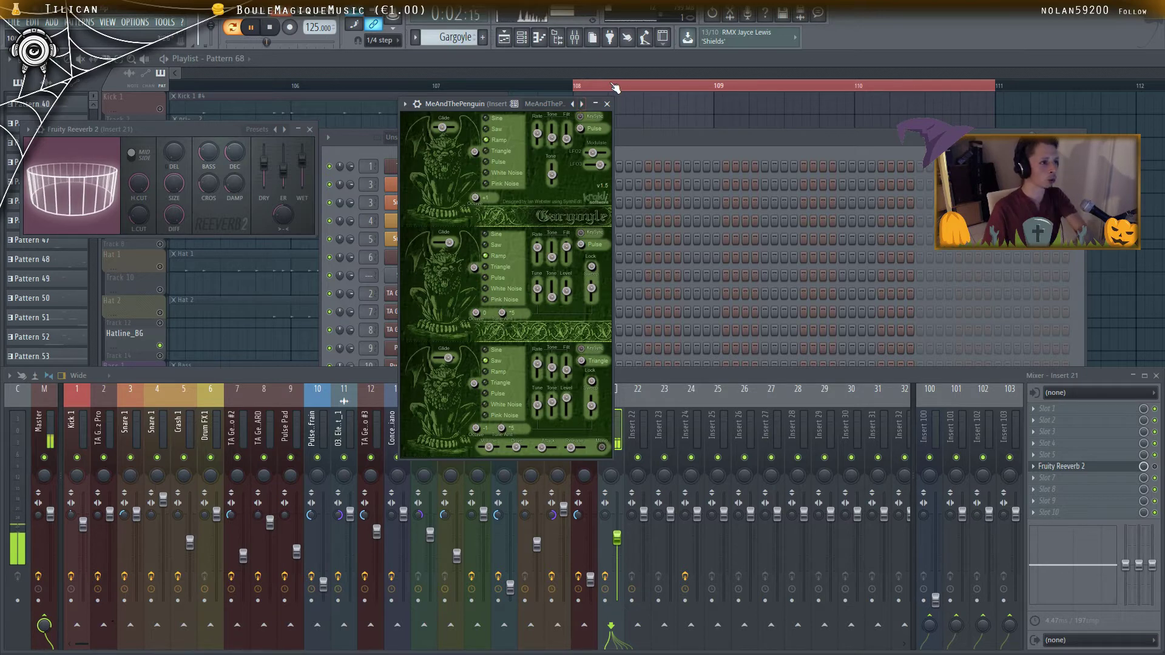
Copy the Kick 1 #4 clip to bar 108 as a unique pattern and fill it with steady TrapKick notes on C5
{"action": "left_click", "coordinate": [612, 57]}
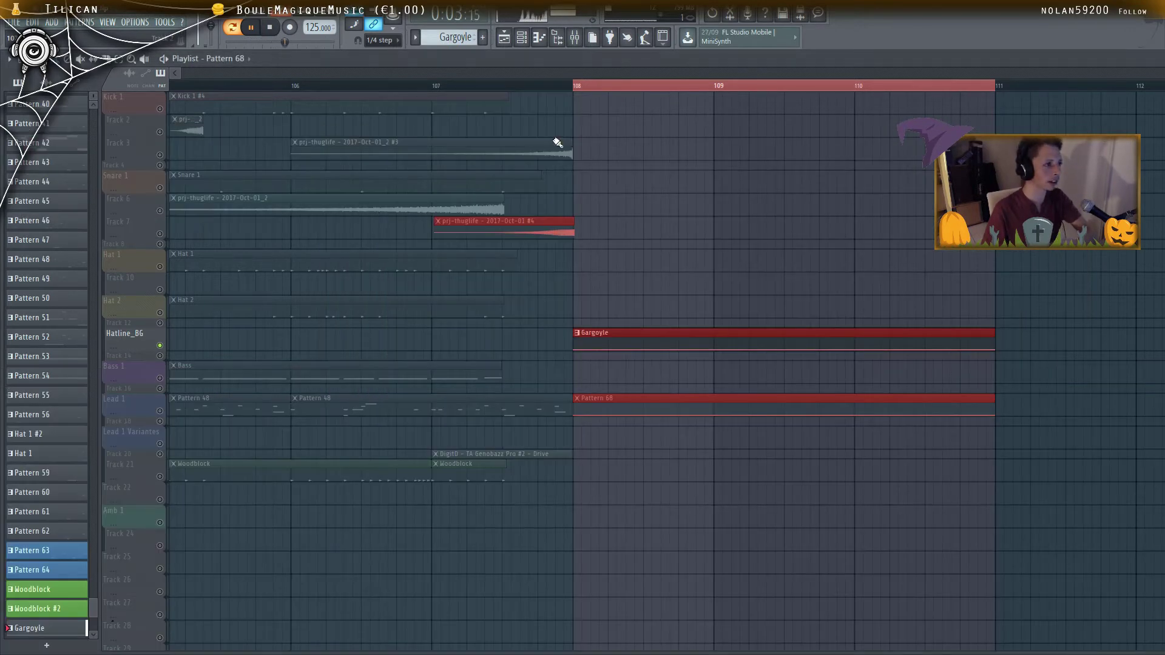
{"action": "left_click", "coordinate": [248, 109]}
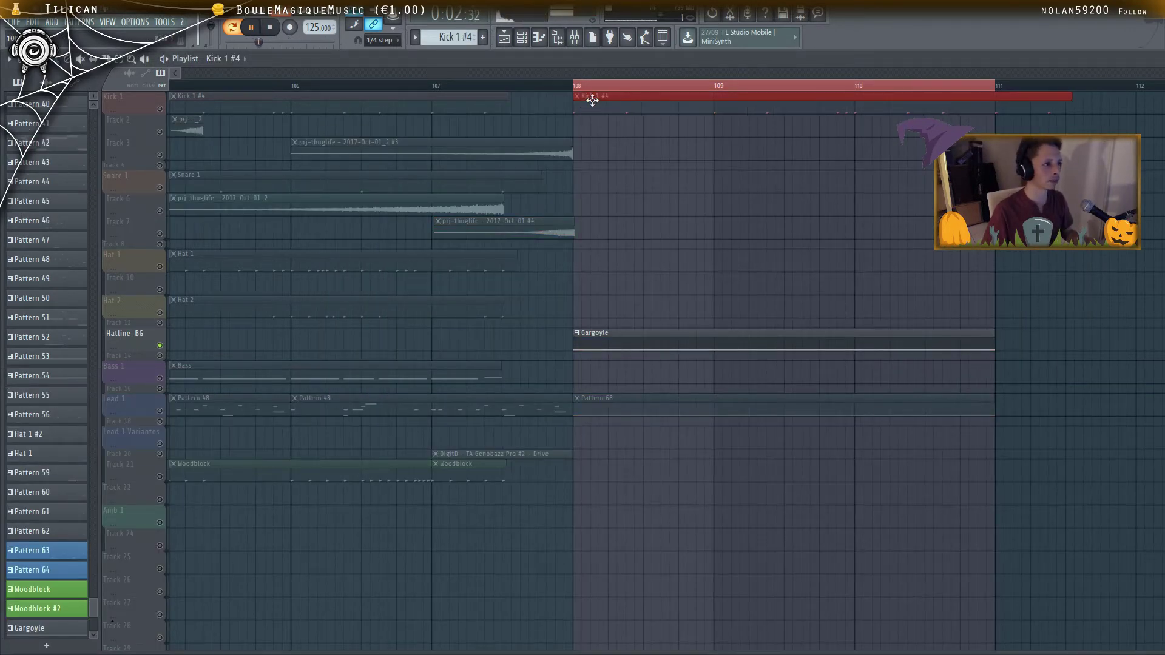
{"action": "double_click", "coordinate": [582, 101]}
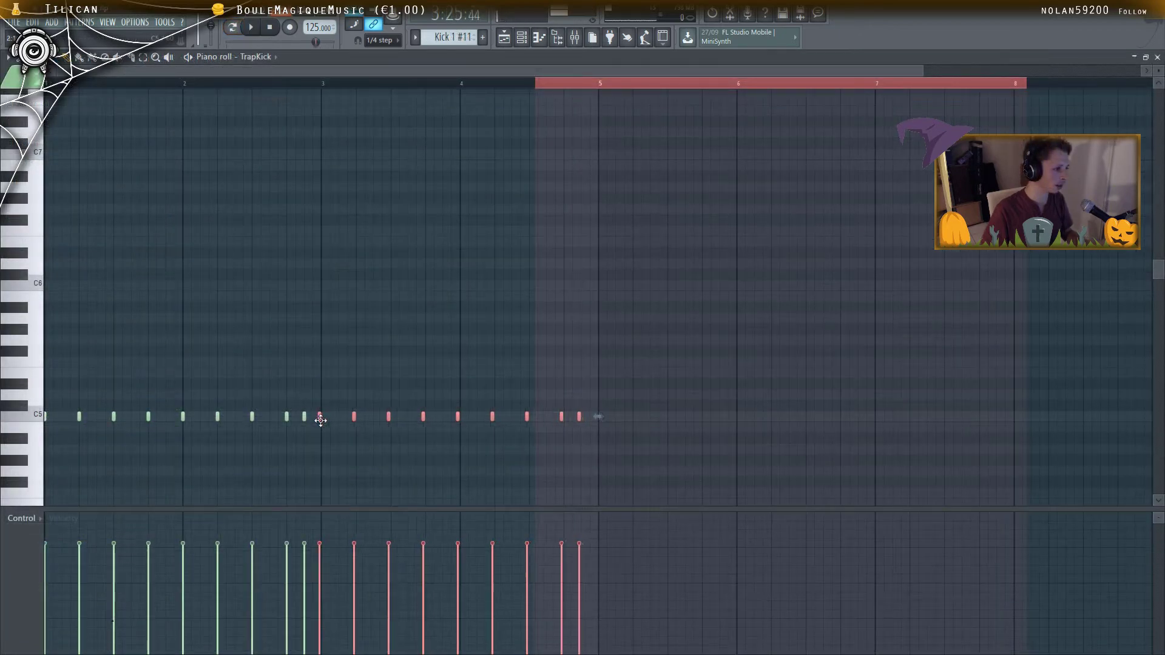
Play the kick pattern and set the tempo to 155 BPM without restretching the channels
{"action": "key", "text": "space"}
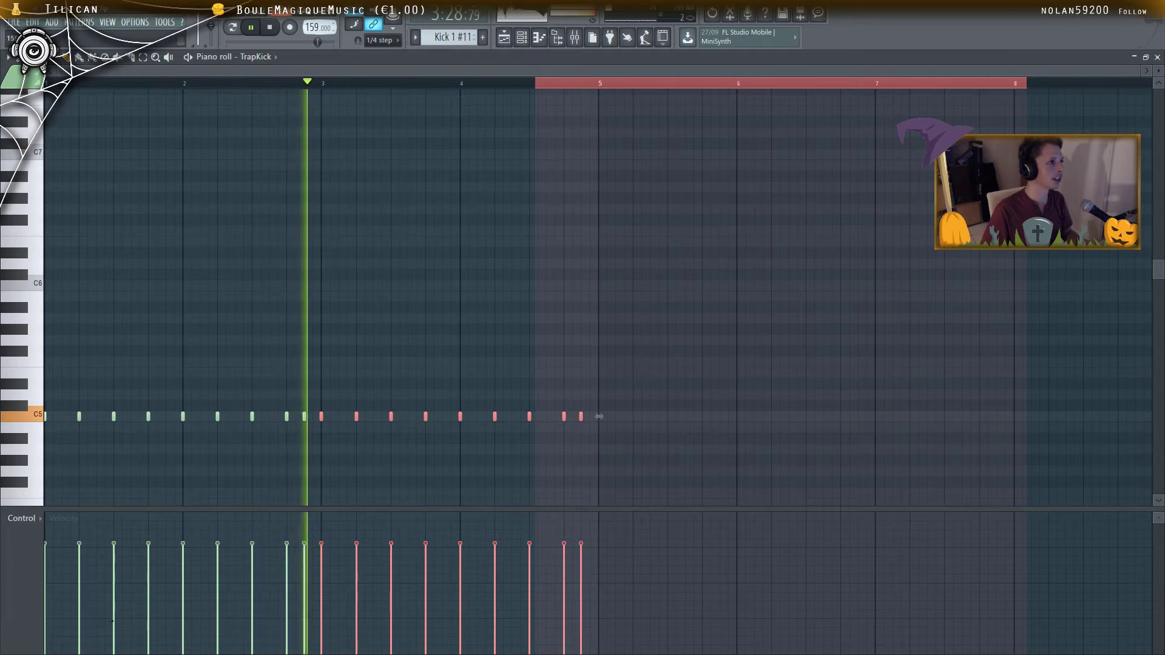
{"action": "left_click_drag", "start_coordinate": [317, 27], "coordinate": [317, 28]}
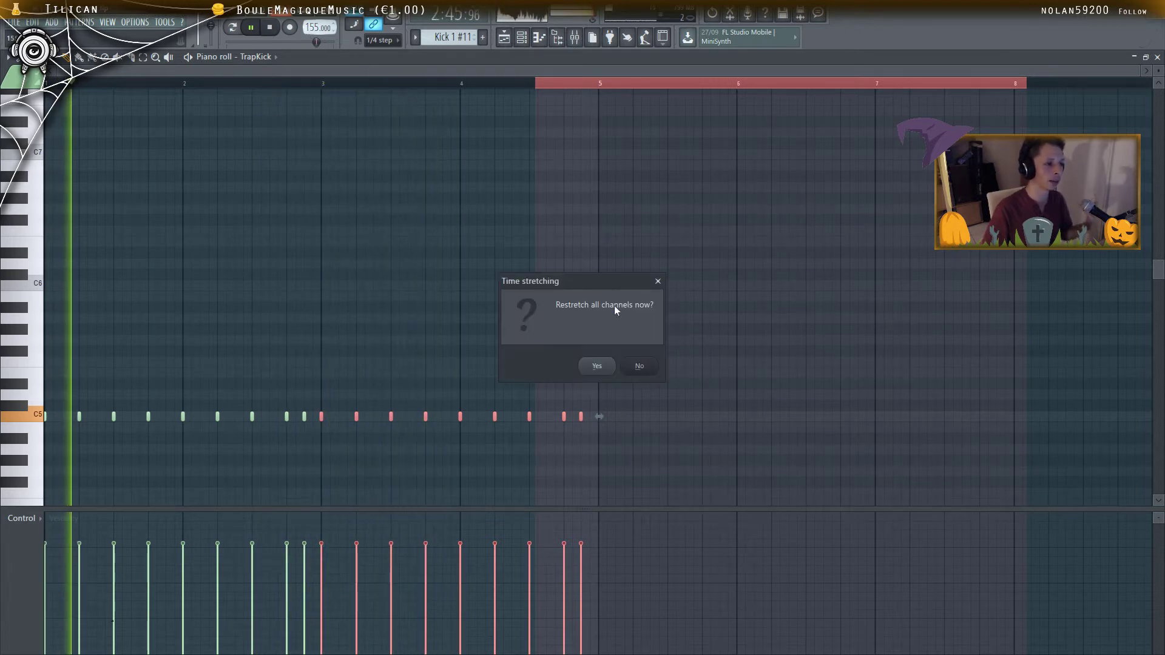
{"action": "left_click", "coordinate": [645, 366]}
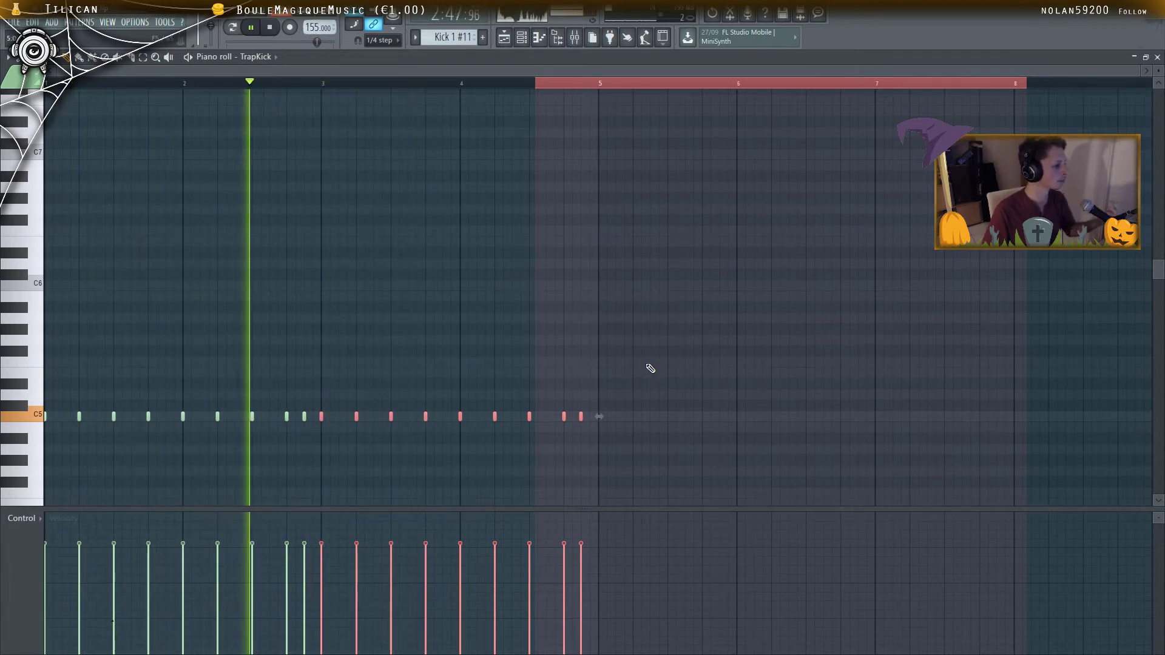
Enable the Kick 1 track alongside Hatline_BG in the looped playlist and bring up the mixer and channel rack
{"action": "left_click", "coordinate": [508, 41]}
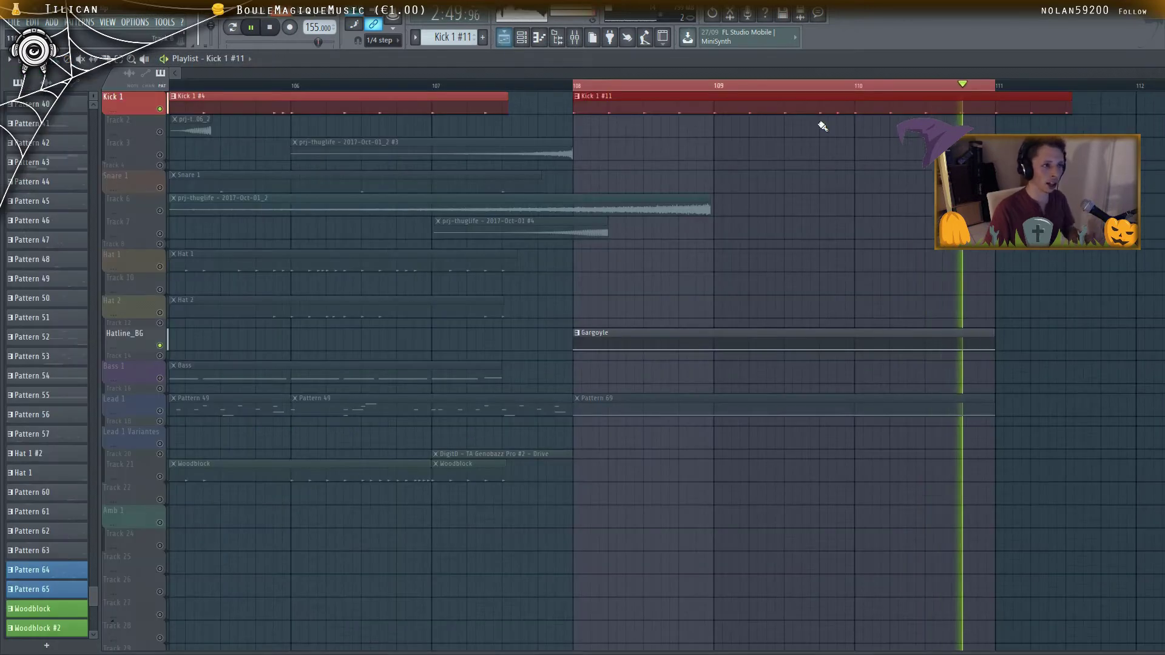
{"action": "left_click", "coordinate": [575, 39]}
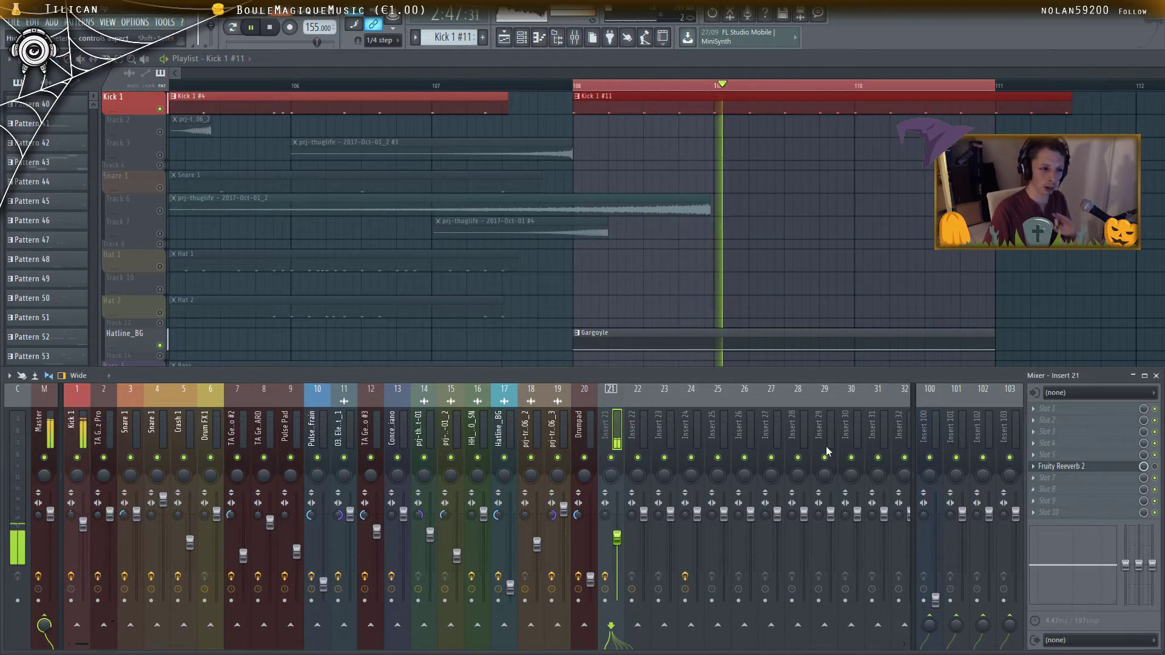
{"action": "left_click", "coordinate": [522, 38]}
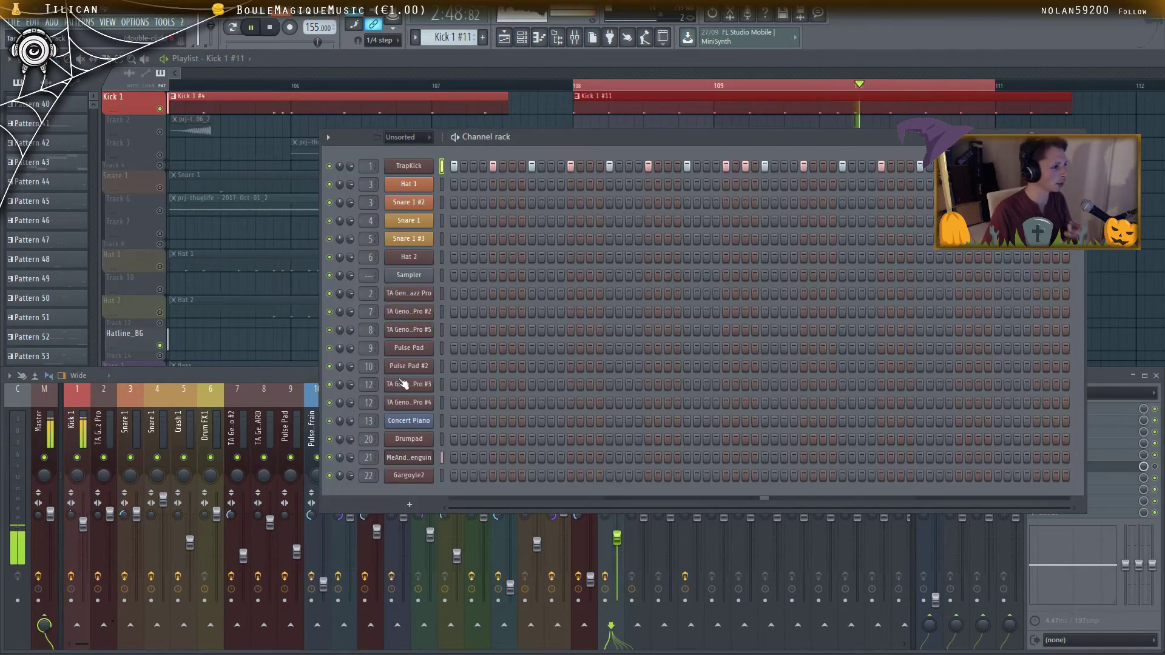
Reopen the Gargoyle synth and try the Sine and Triangle modulation waveforms on its middle section
{"action": "left_click", "coordinate": [418, 460]}
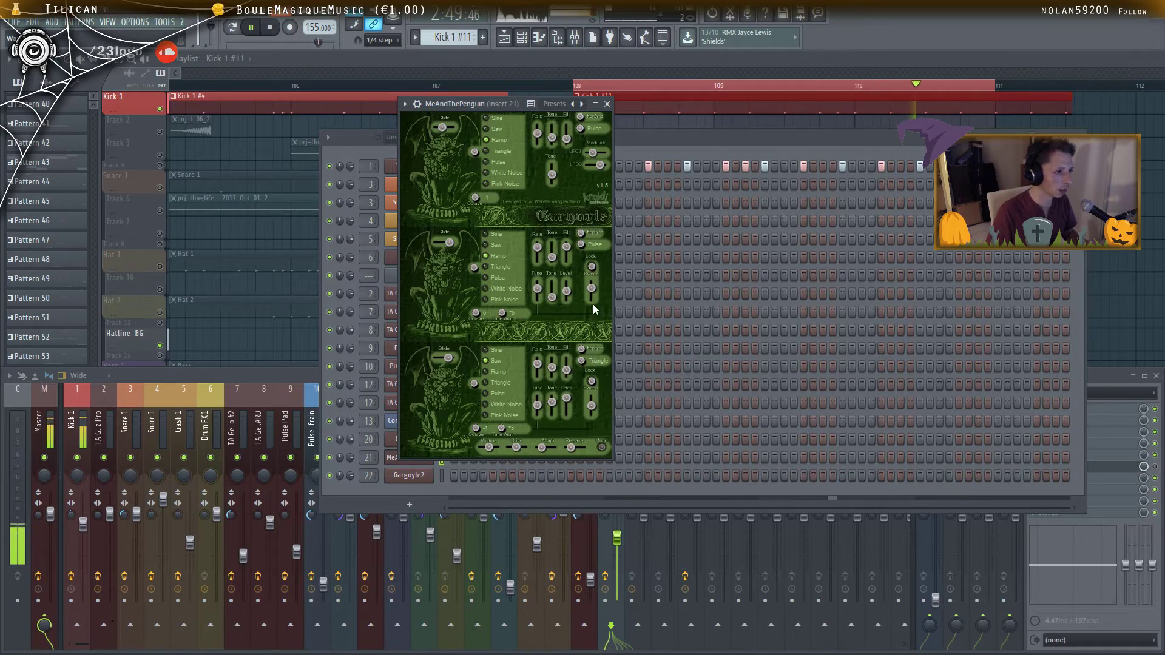
{"action": "left_click", "coordinate": [582, 244]}
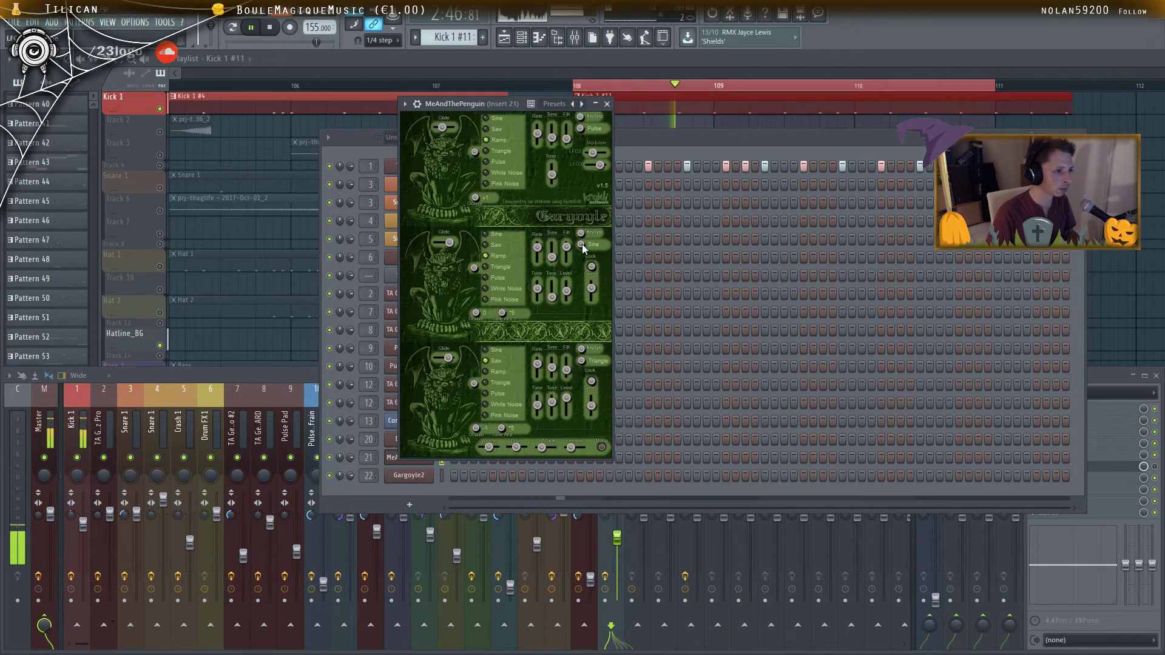
{"action": "left_click", "coordinate": [582, 244]}
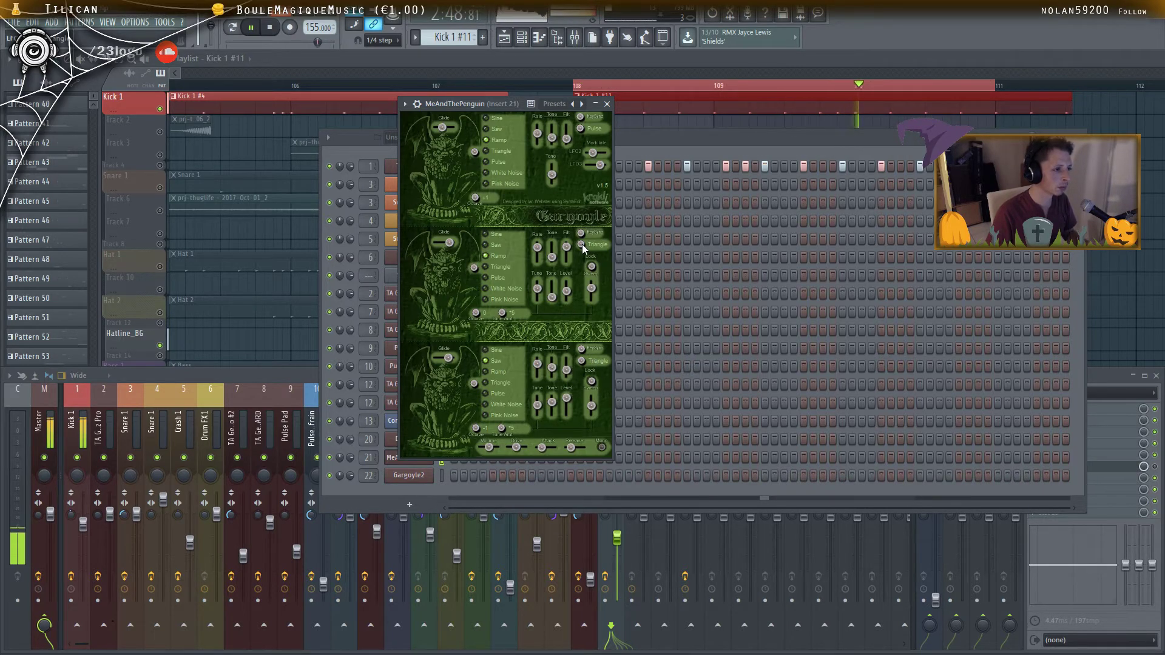
Add Gross Beat to effect slot 8 of mixer Insert 21
{"action": "left_click", "coordinate": [1098, 377]}
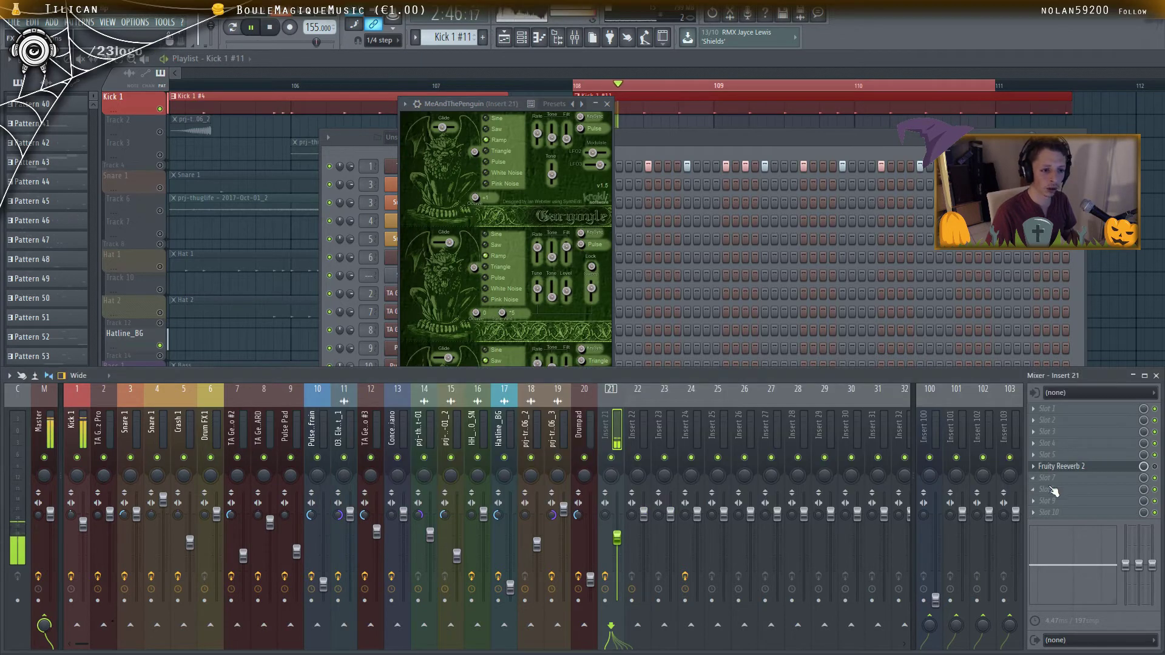
{"action": "left_click", "coordinate": [1080, 491]}
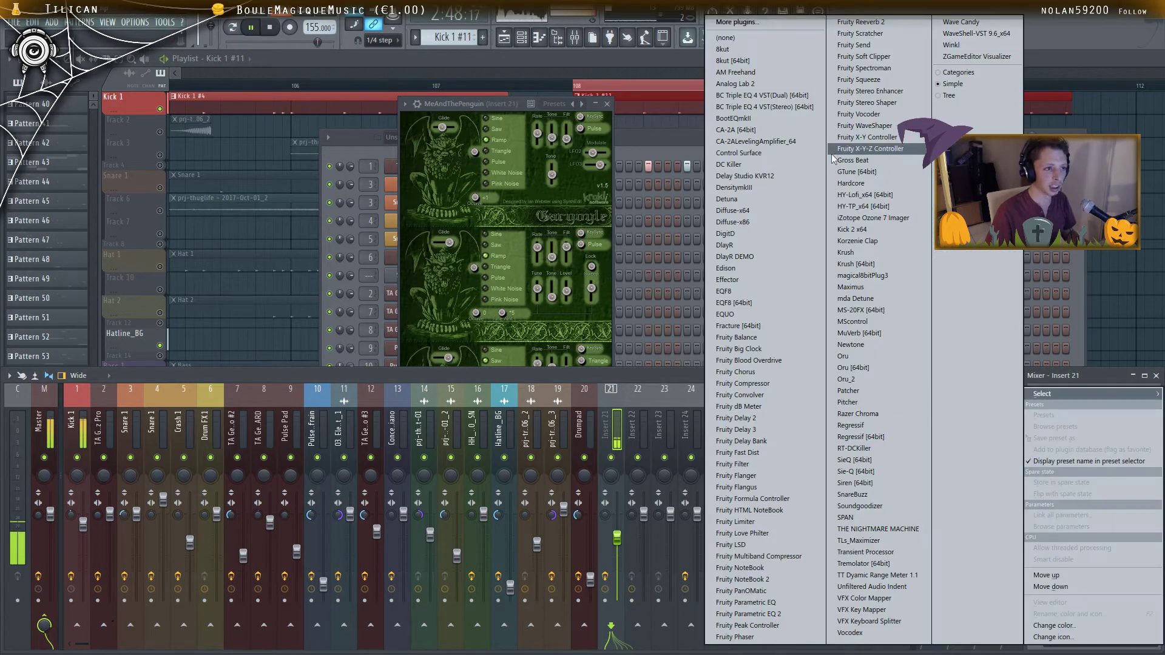
{"action": "left_click", "coordinate": [853, 161]}
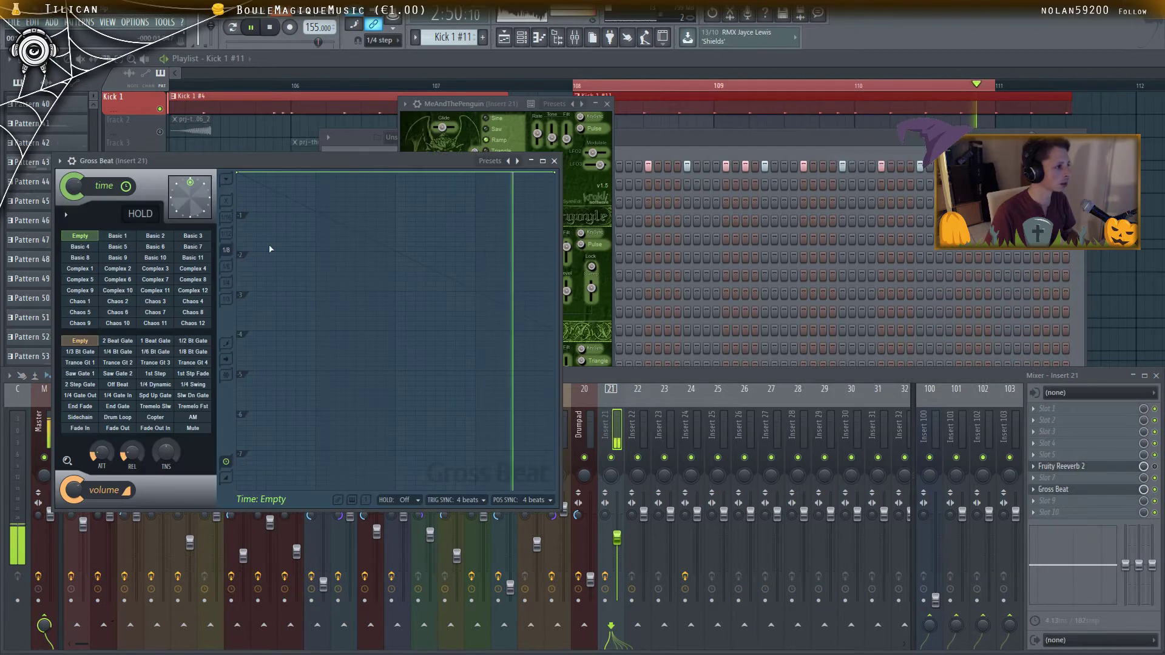
Try the 1/2 Bt Gate and 1 Beat Gate volume presets in Gross Beat, settle on Sidechain, and stop playback
{"action": "left_click", "coordinate": [189, 343]}
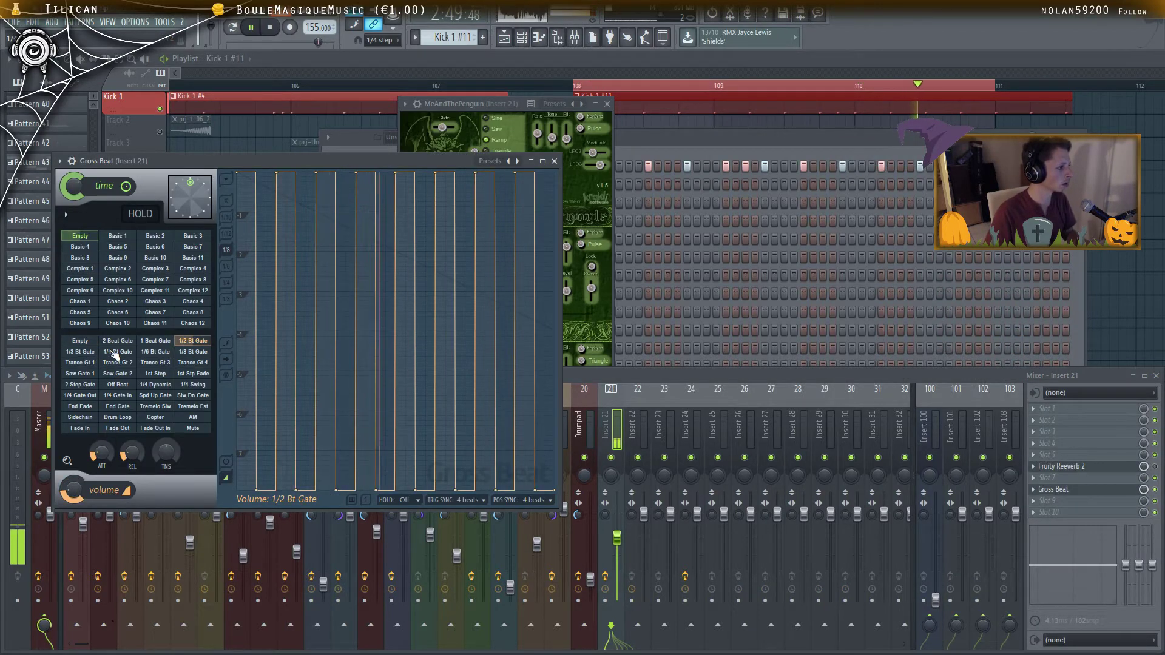
{"action": "left_click", "coordinate": [157, 341]}
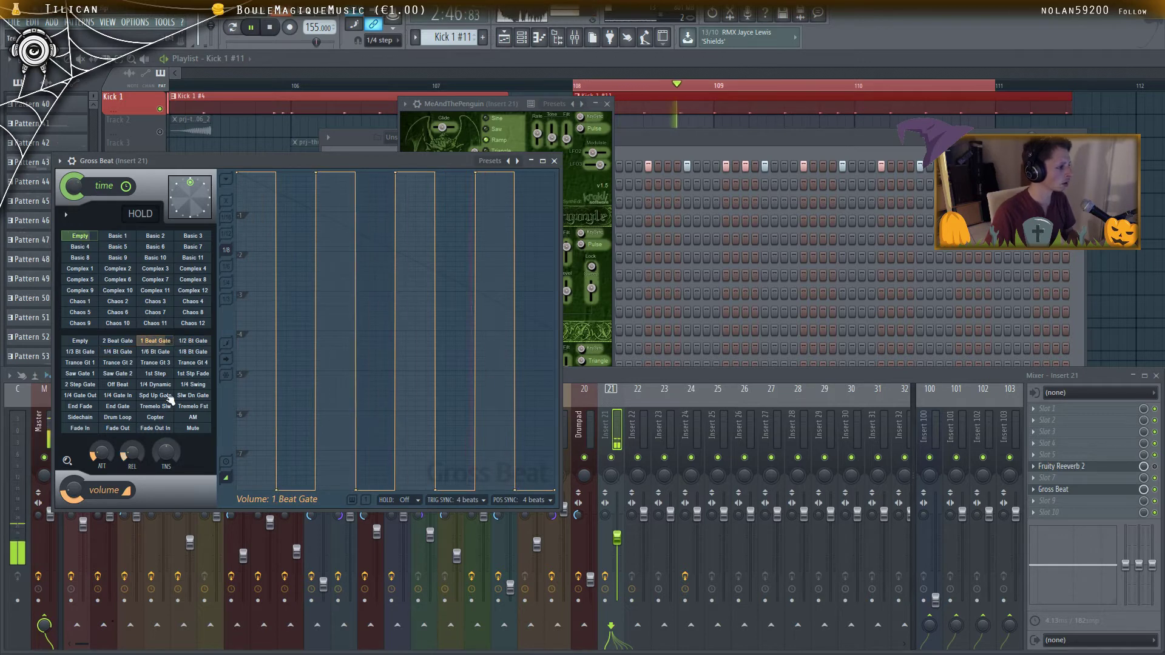
{"action": "left_click", "coordinate": [81, 417]}
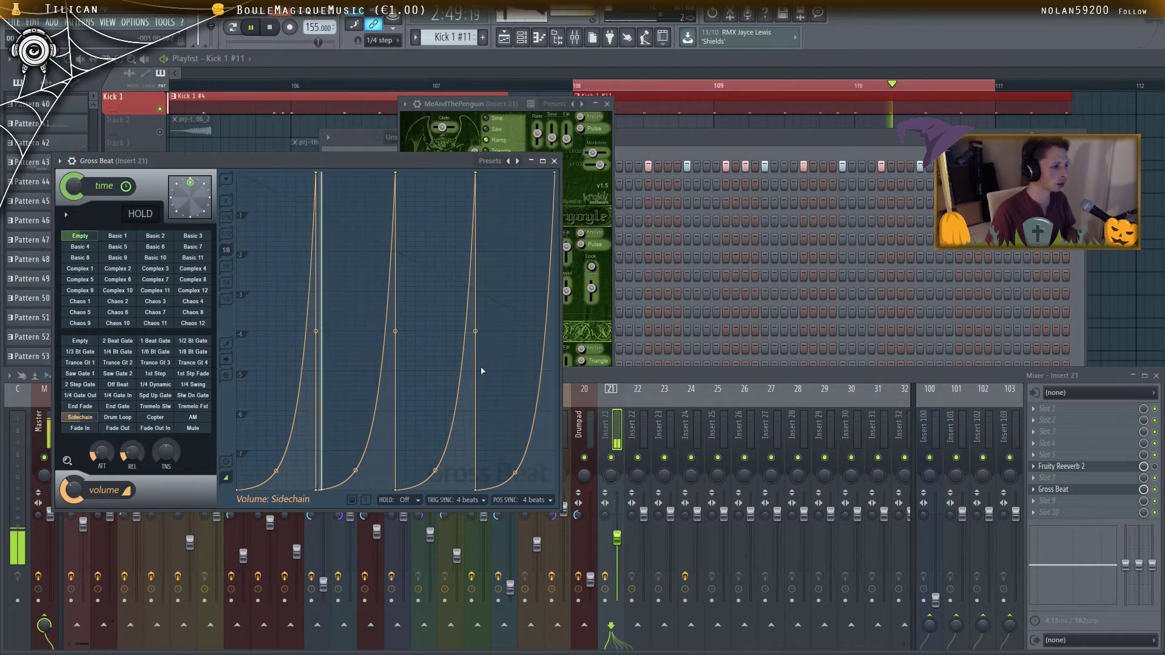
{"action": "key", "text": "space"}
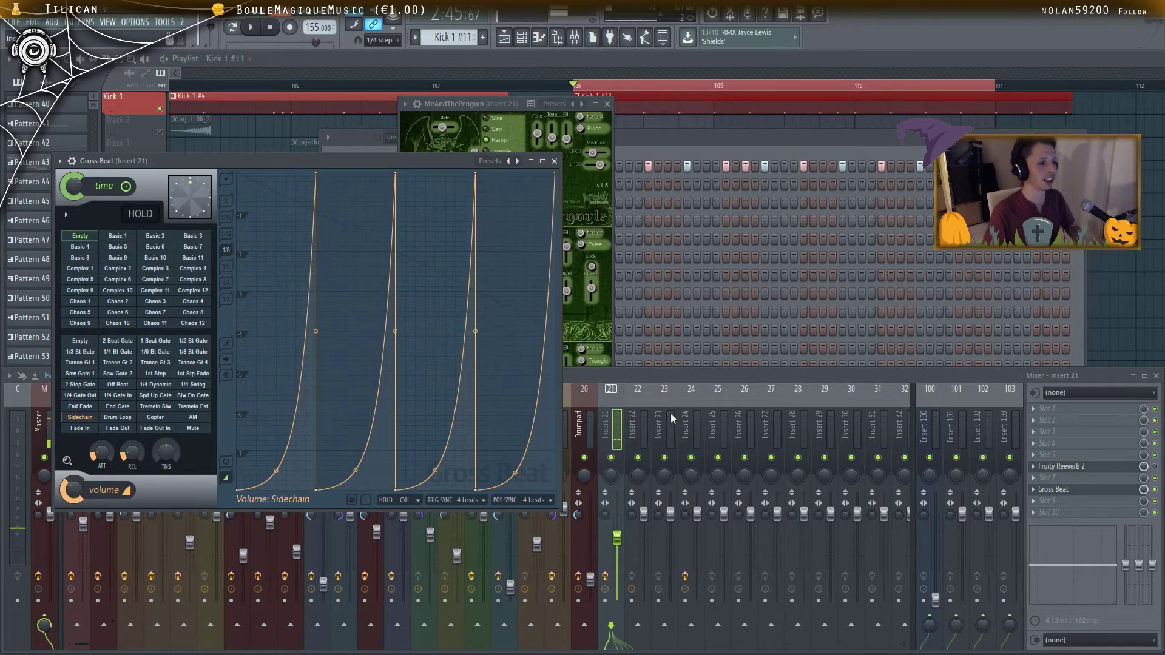
Return to the playlist and solo the Lead 1 track that holds the Pattern 69 clip
{"action": "left_click", "coordinate": [672, 376]}
{"action": "left_click", "coordinate": [717, 128]}
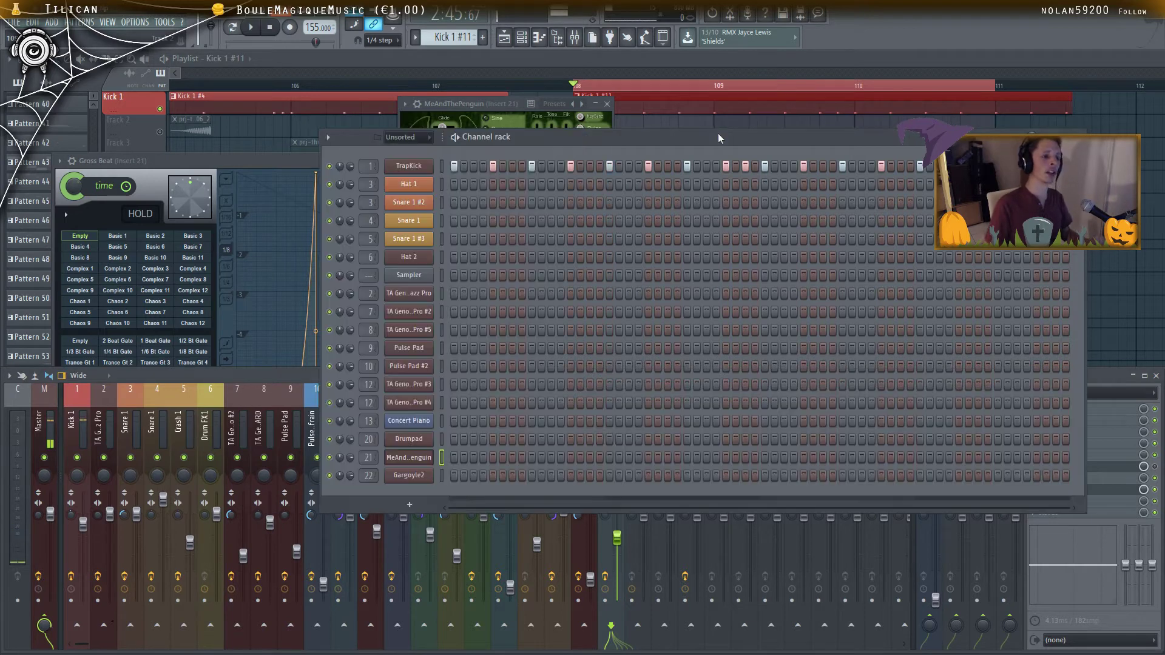
{"action": "left_click", "coordinate": [644, 59]}
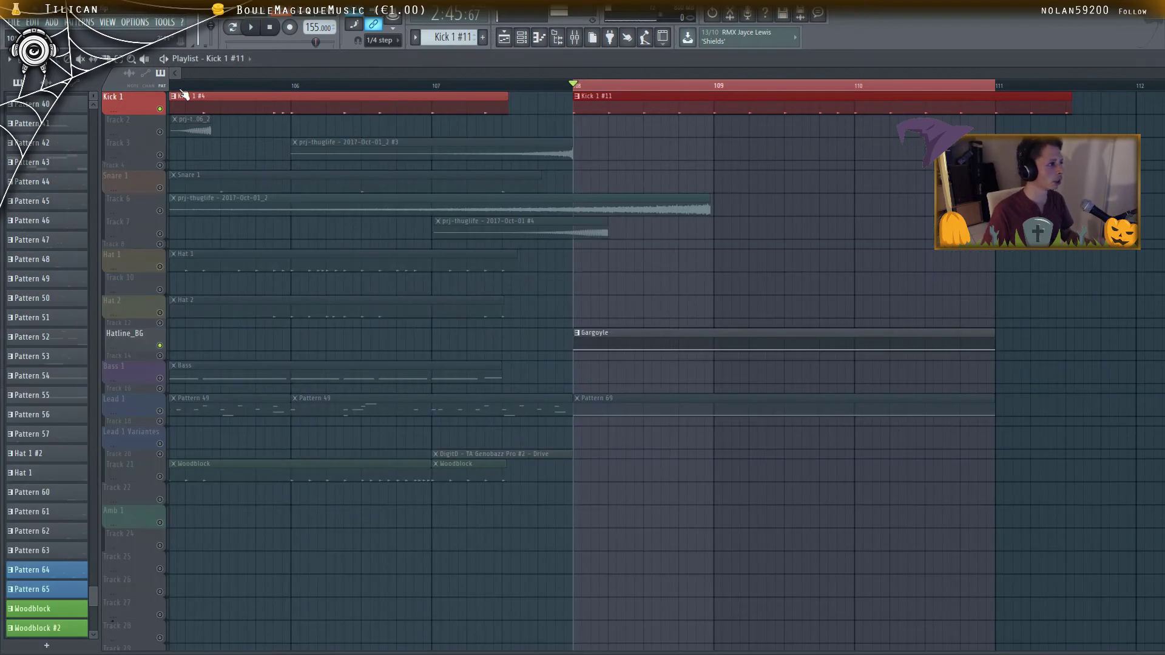
{"action": "left_click", "coordinate": [161, 418]}
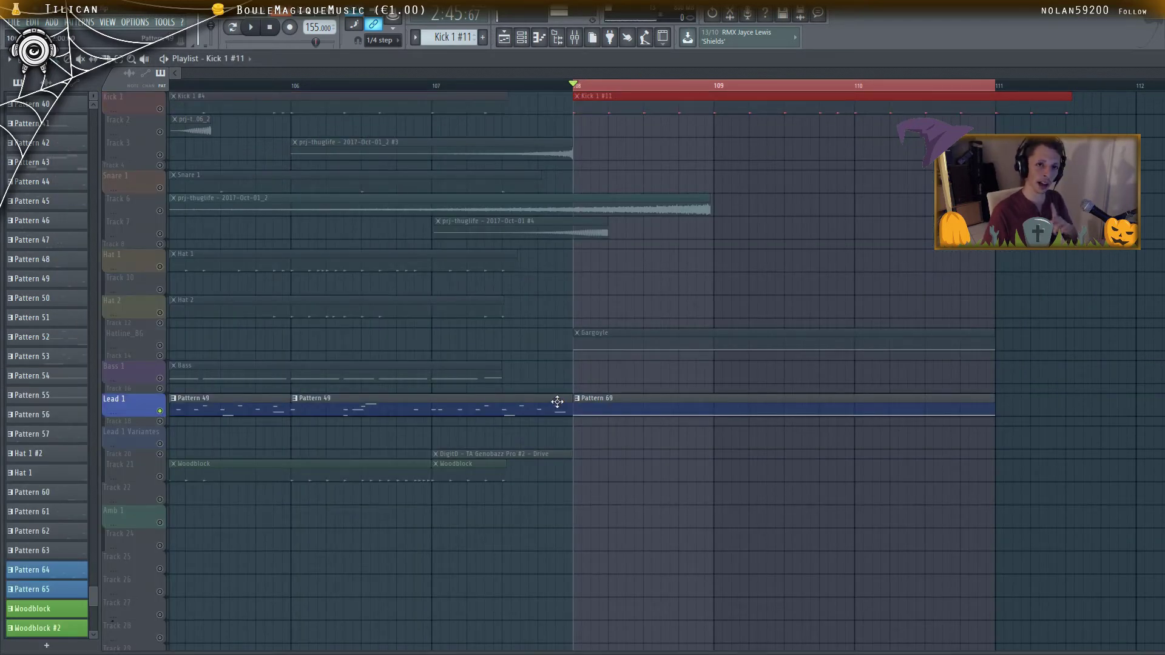
{"action": "scroll", "coordinate": [588, 410], "scroll_direction": "up", "scroll_amount": 5}
{"action": "scroll", "coordinate": [581, 416], "scroll_direction": "down", "scroll_amount": 4}
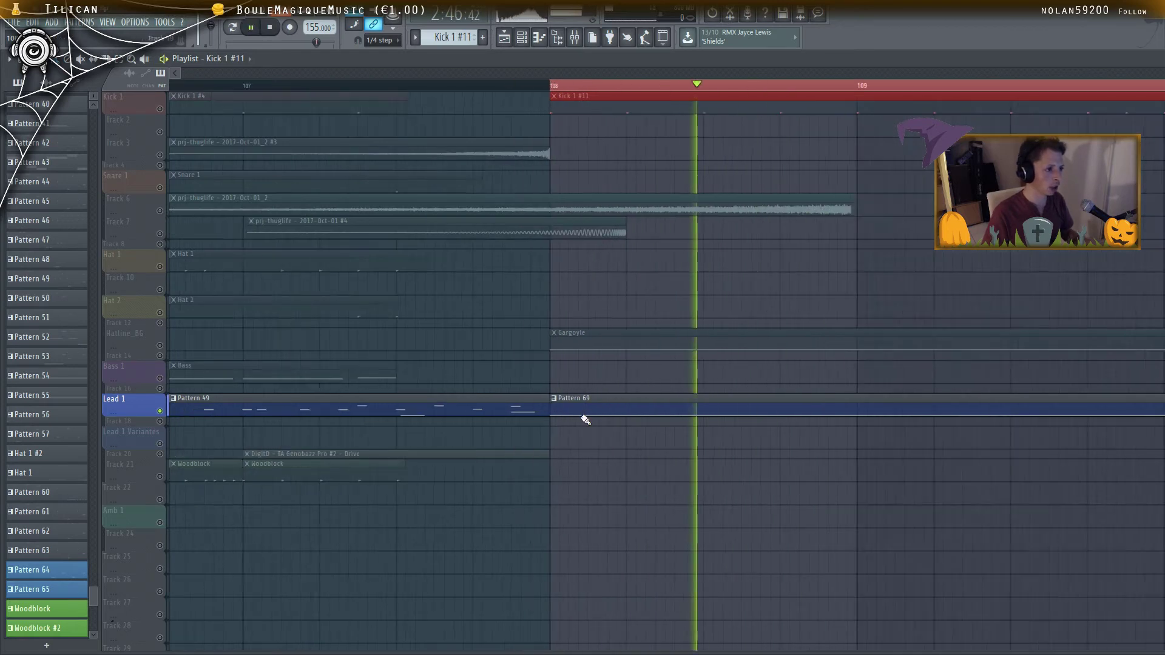
Open Pattern 69 in the piano roll and bring up the Gargoyle2 synth from its channel
{"action": "left_click", "coordinate": [582, 40]}
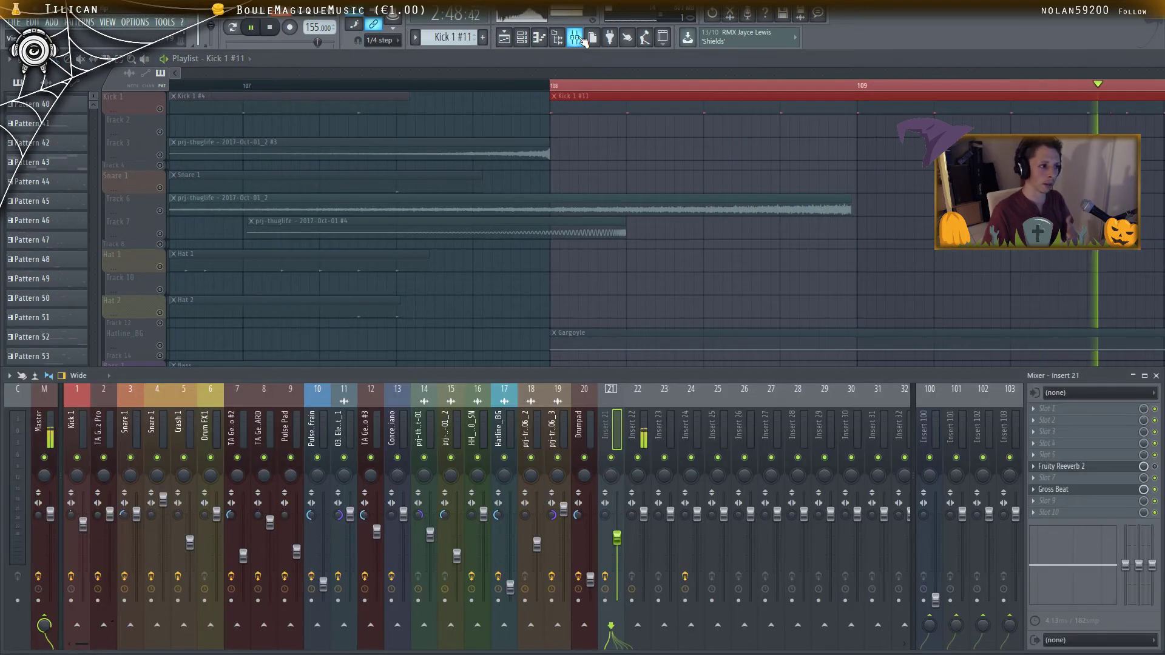
{"action": "scroll", "coordinate": [878, 292], "scroll_direction": "down", "scroll_amount": 3}
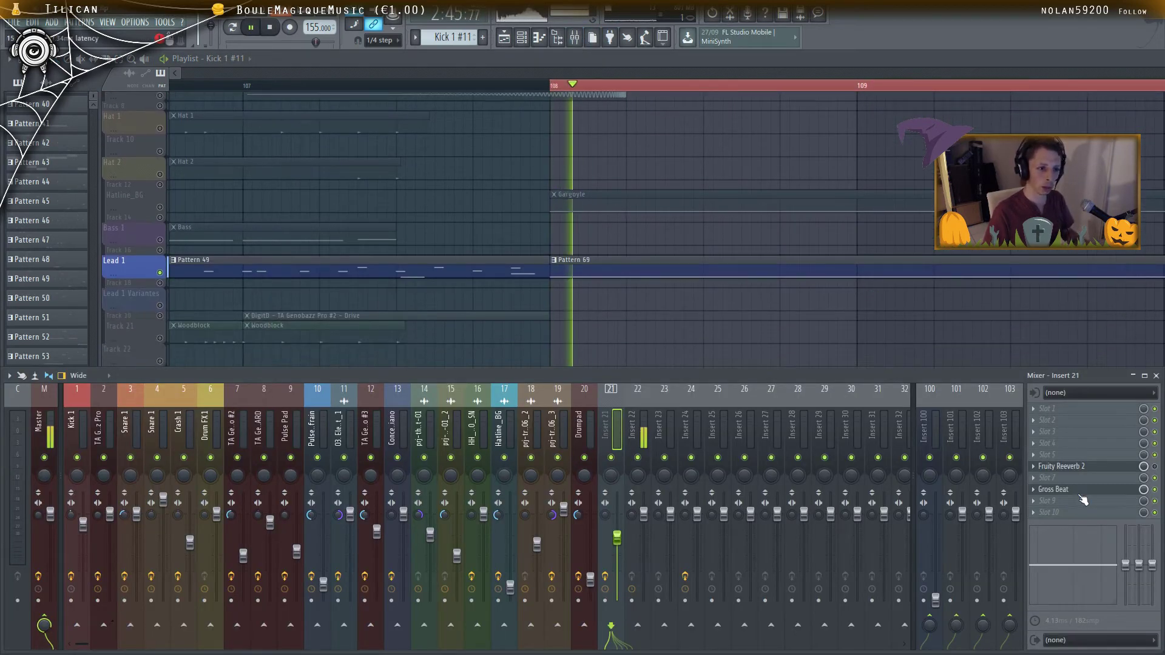
{"action": "double_click", "coordinate": [632, 273]}
{"action": "left_click", "coordinate": [521, 43]}
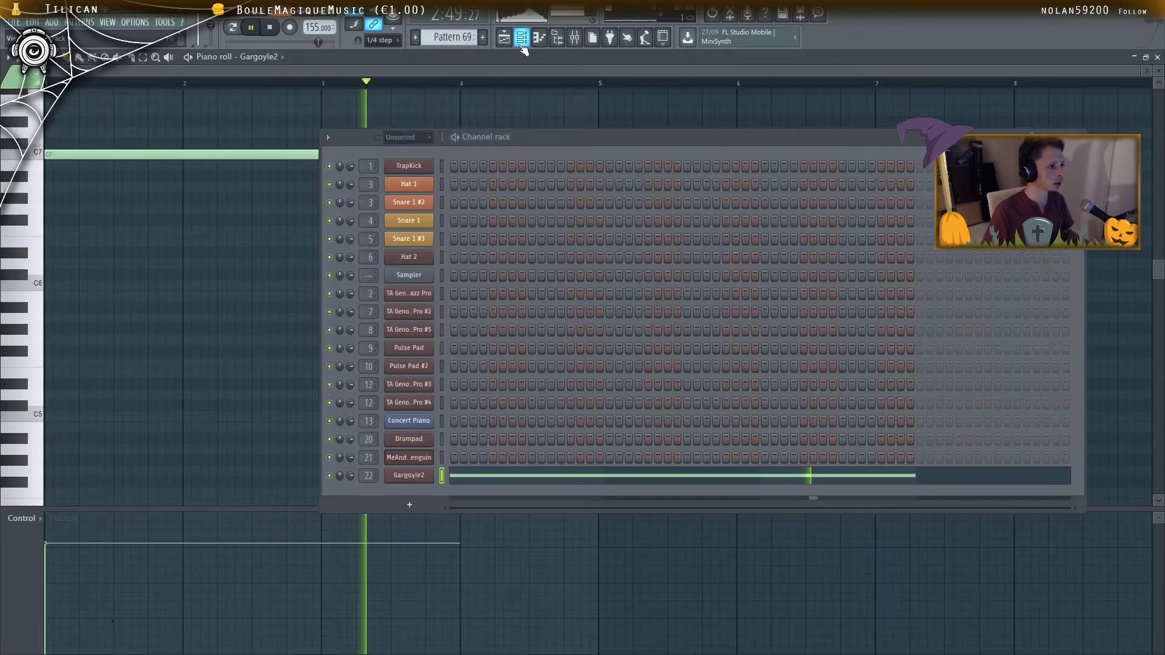
{"action": "left_click", "coordinate": [413, 475]}
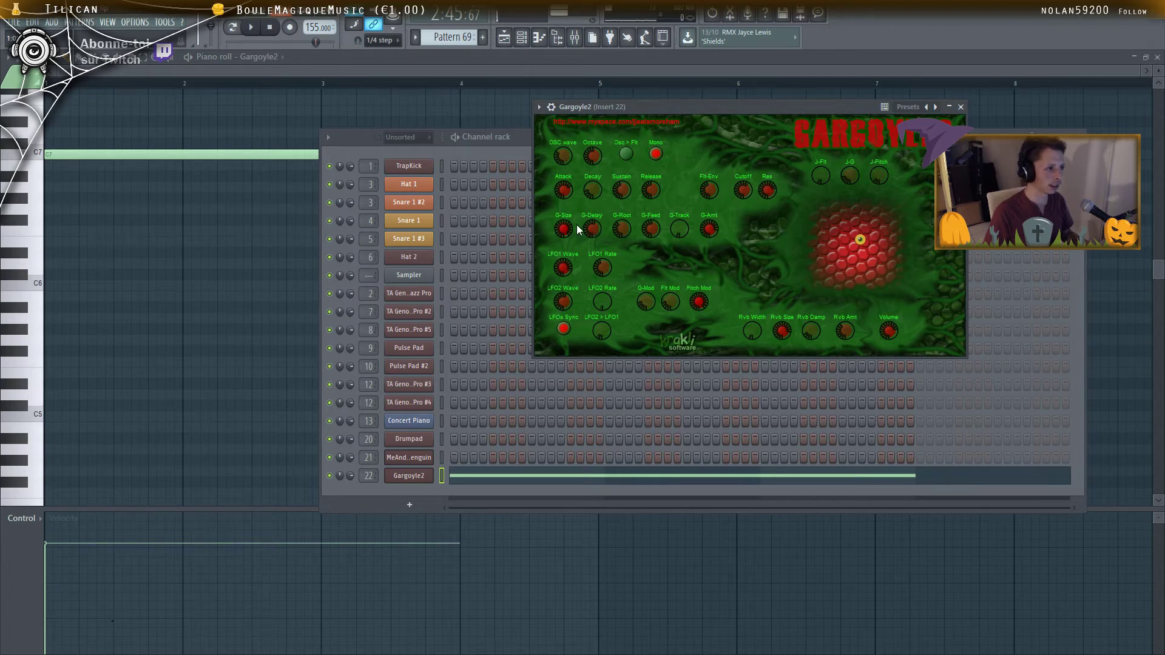
Play Pattern 69, raise Gargoyle2's J-Flt, J-G and J-Pitch amounts, and try various positions on the red XY pad
{"action": "left_click", "coordinate": [250, 27]}
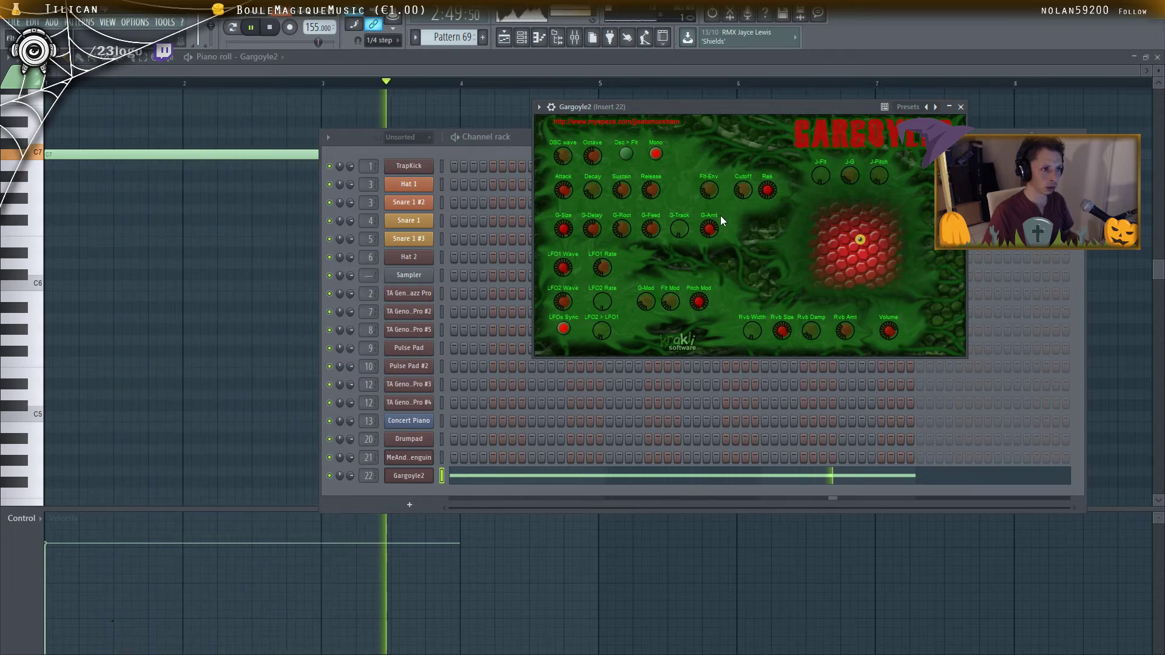
{"action": "left_click_drag", "start_coordinate": [818, 177], "coordinate": [824, 78]}
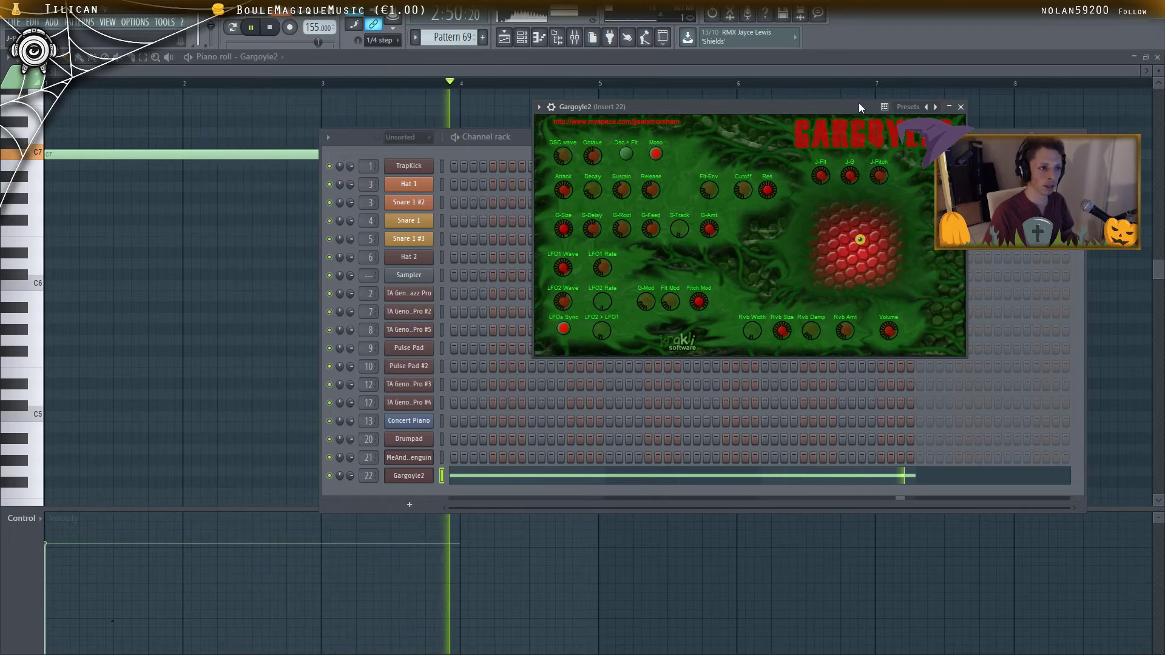
{"action": "left_click_drag", "start_coordinate": [861, 241], "coordinate": [880, 186]}
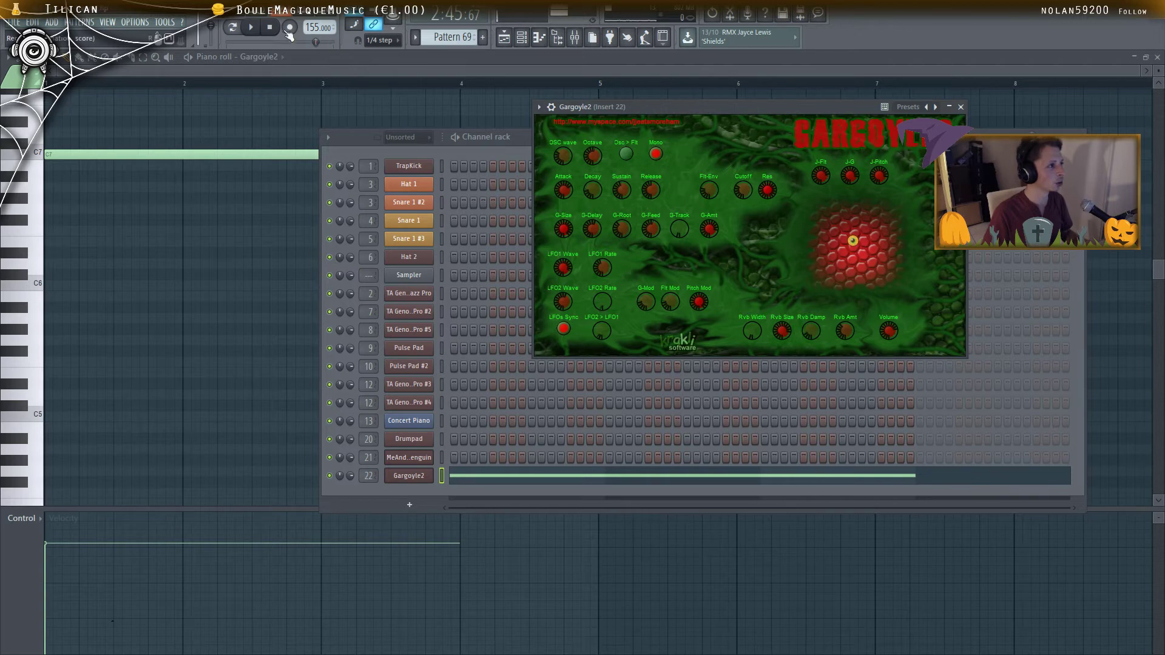
{"action": "left_click_drag", "start_coordinate": [857, 239], "coordinate": [868, 265]}
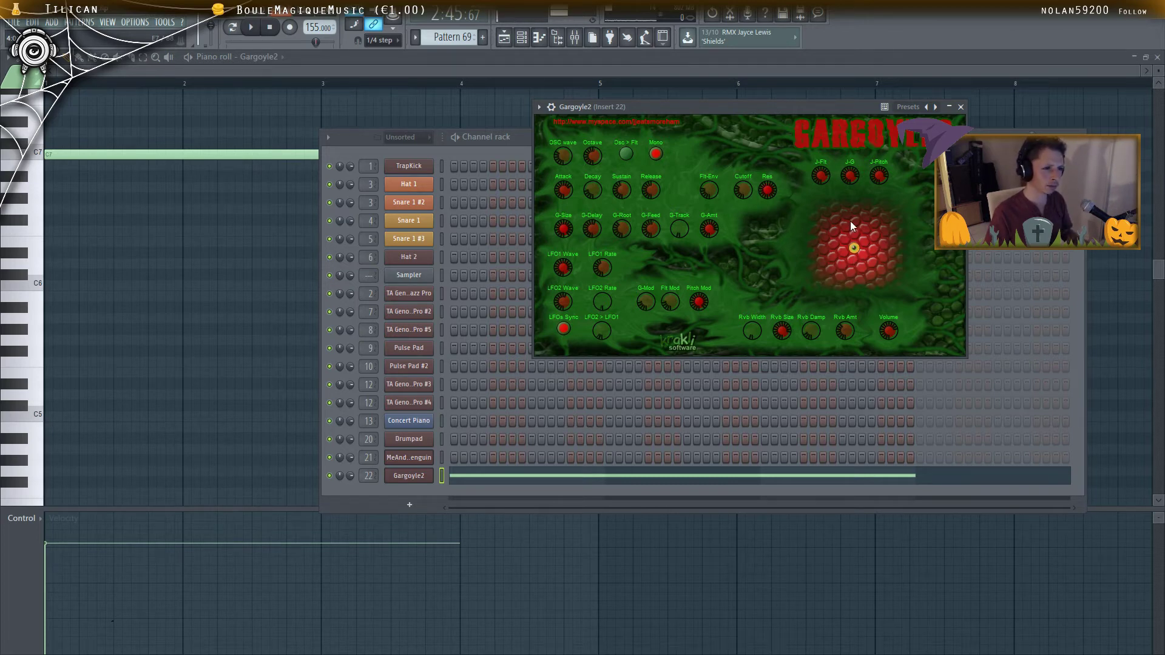
{"action": "left_click_drag", "start_coordinate": [862, 248], "coordinate": [856, 246]}
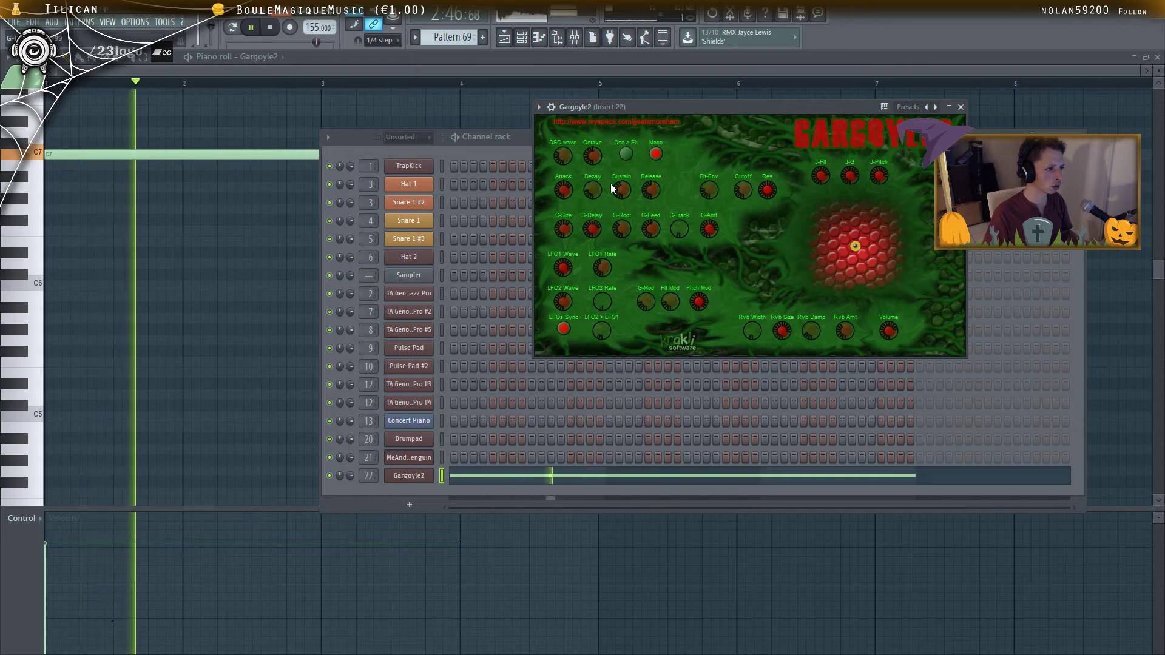
Raise Gargoyle2's G-Root and G-Feed, and try different wave and rate settings for LFO1 and LFO2 plus the LFO2 > LFO1 amount
{"action": "left_click_drag", "start_coordinate": [620, 235], "coordinate": [620, 162]}
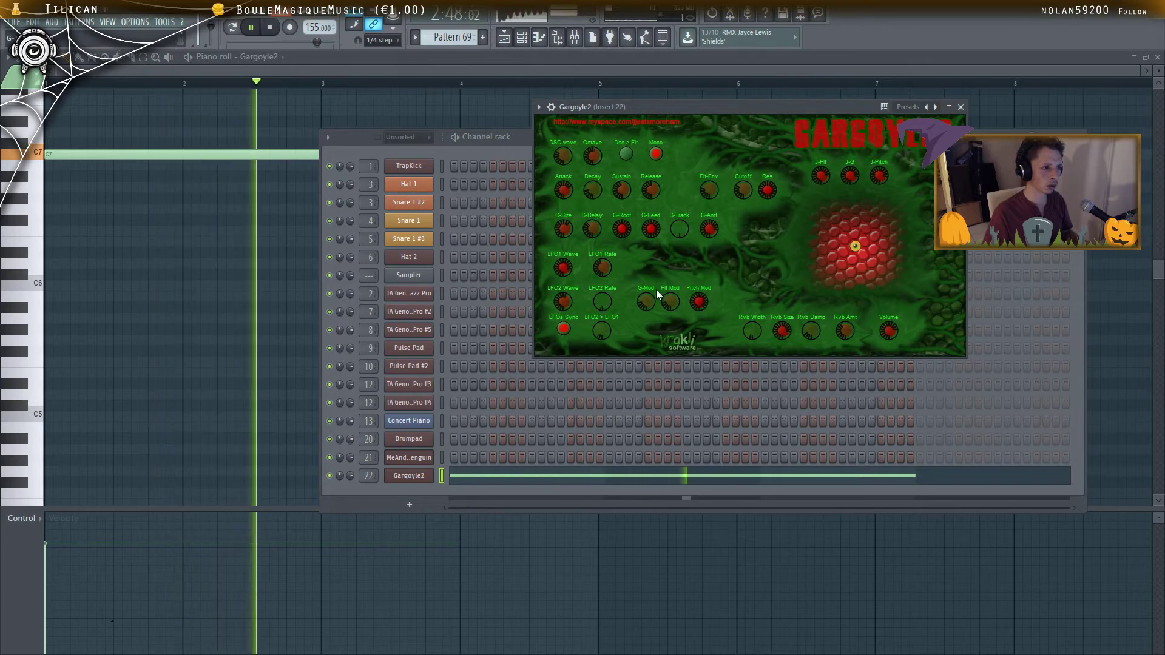
{"action": "left_click_drag", "start_coordinate": [563, 267], "coordinate": [593, 377]}
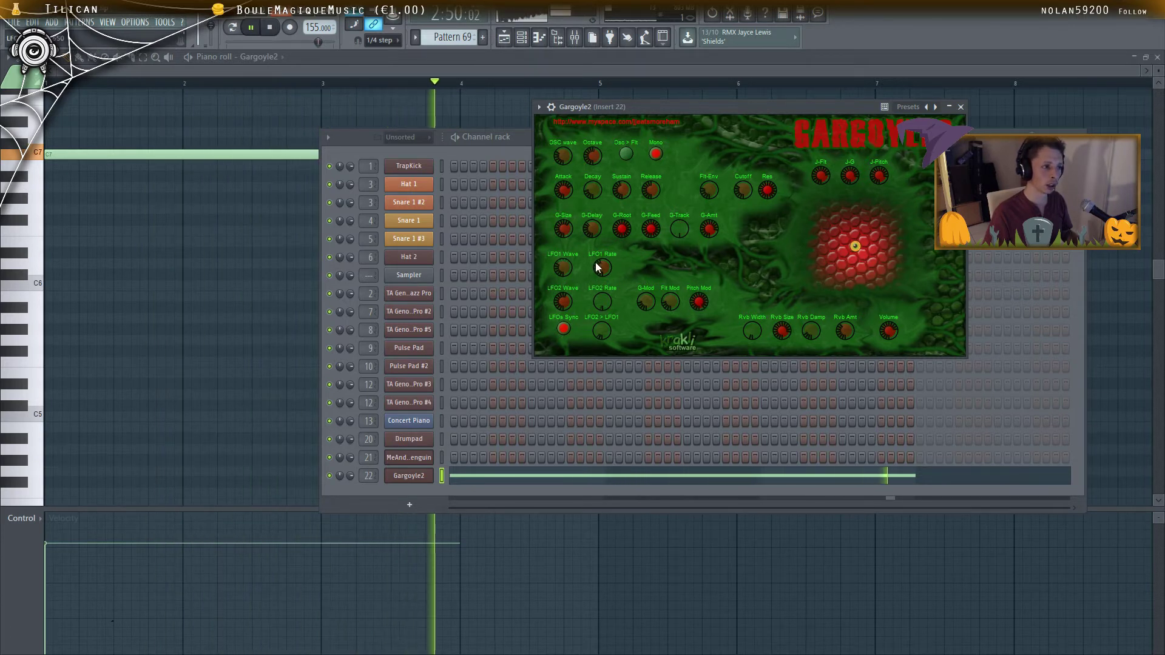
{"action": "left_click_drag", "start_coordinate": [604, 303], "coordinate": [593, 253]}
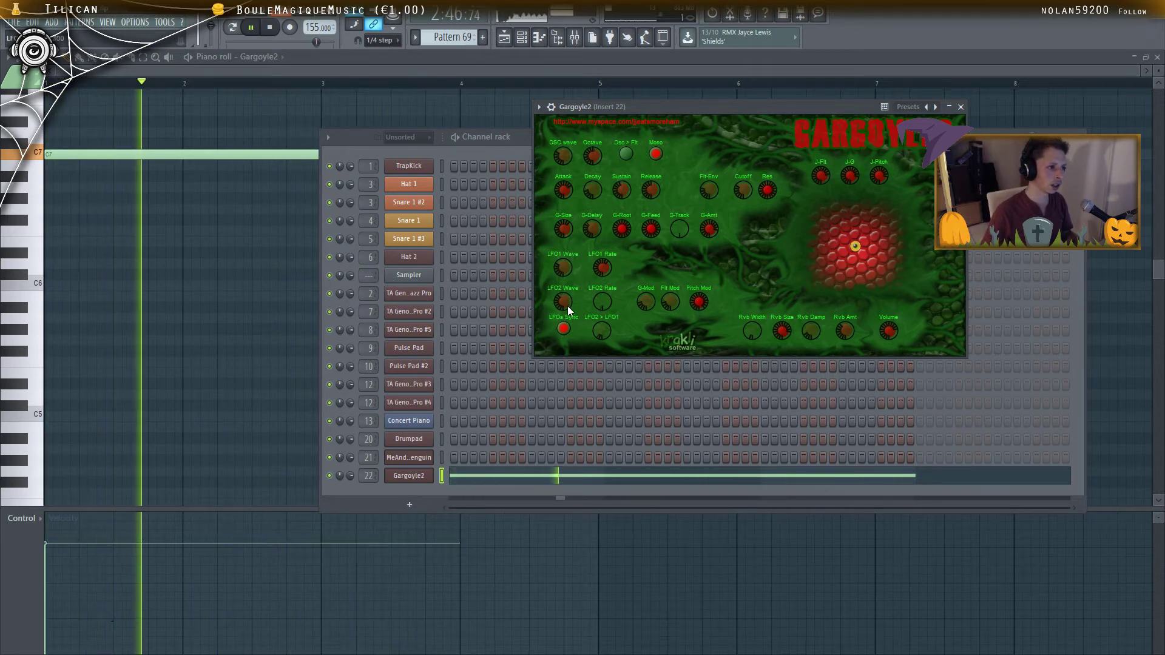
{"action": "left_click_drag", "start_coordinate": [564, 308], "coordinate": [567, 239]}
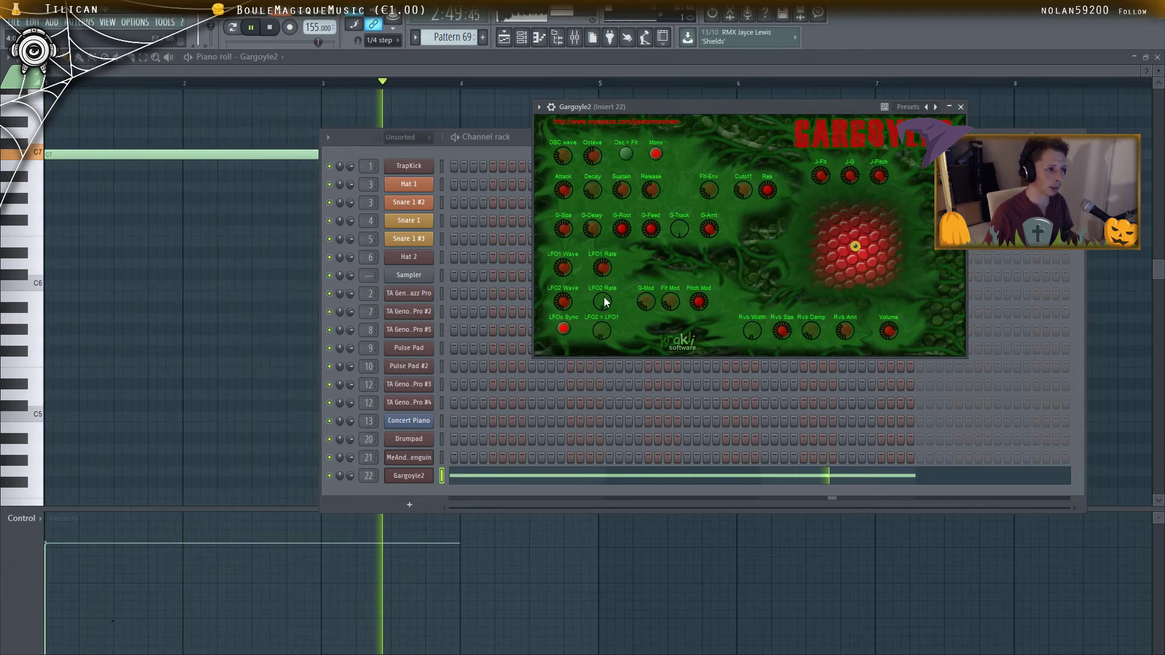
{"action": "left_click_drag", "start_coordinate": [599, 331], "coordinate": [601, 285]}
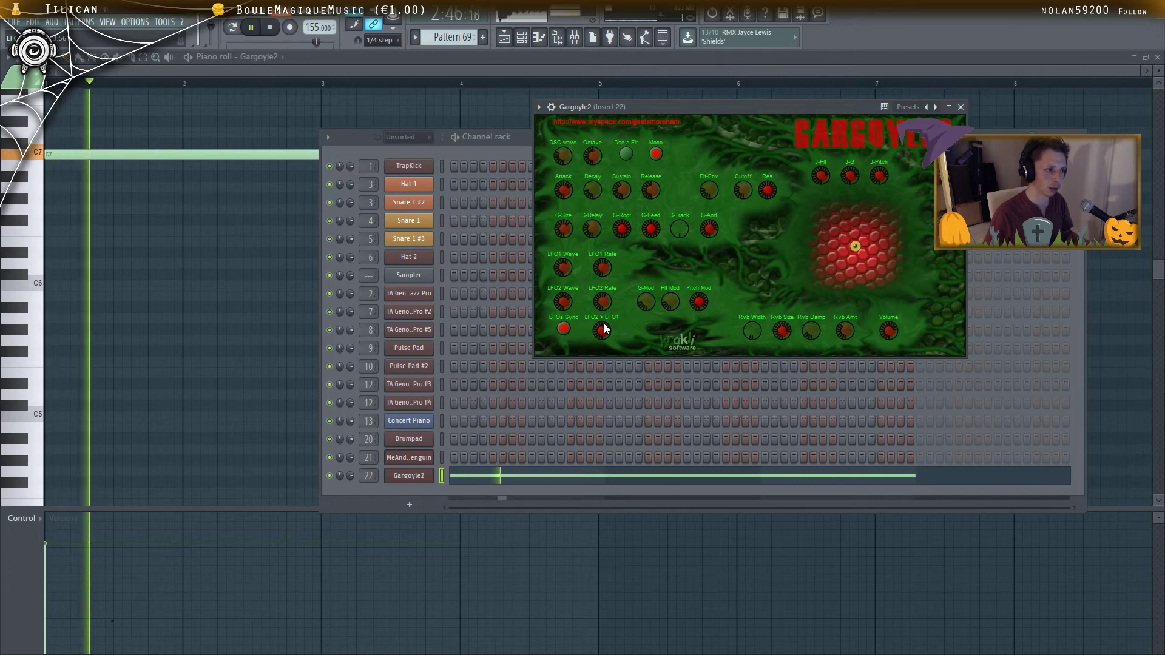
{"action": "left_click_drag", "start_coordinate": [602, 329], "coordinate": [614, 294]}
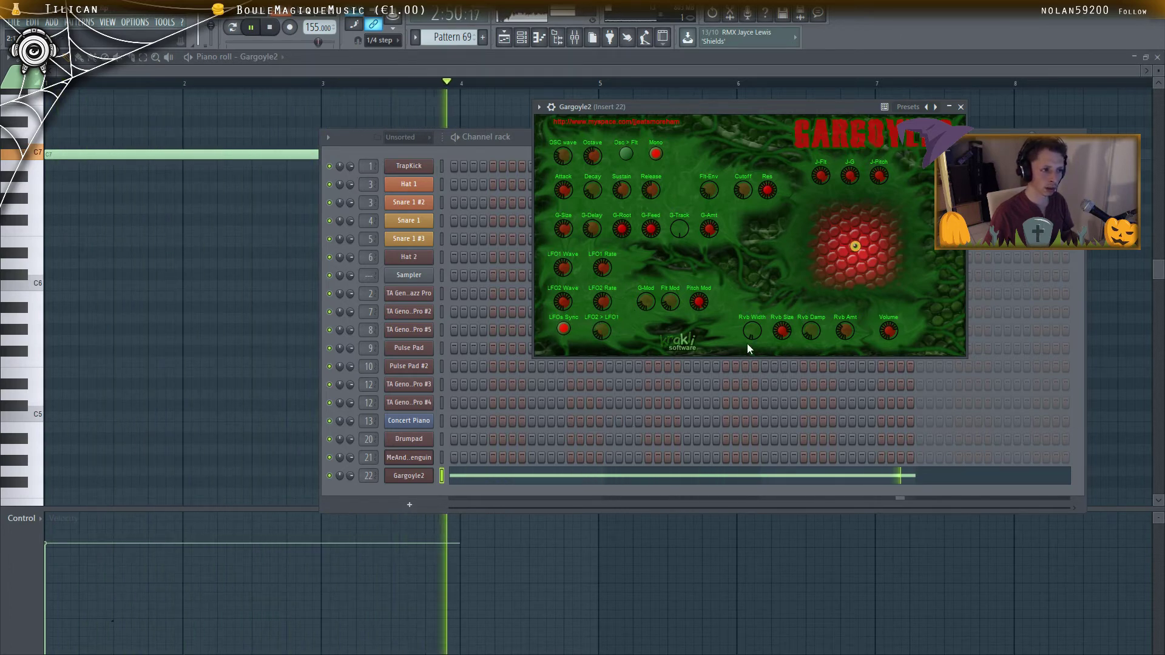
Adjust Gargoyle2's reverb width, damping and amount, and try its Volume control down to minimum
{"action": "left_click_drag", "start_coordinate": [748, 344], "coordinate": [749, 249]}
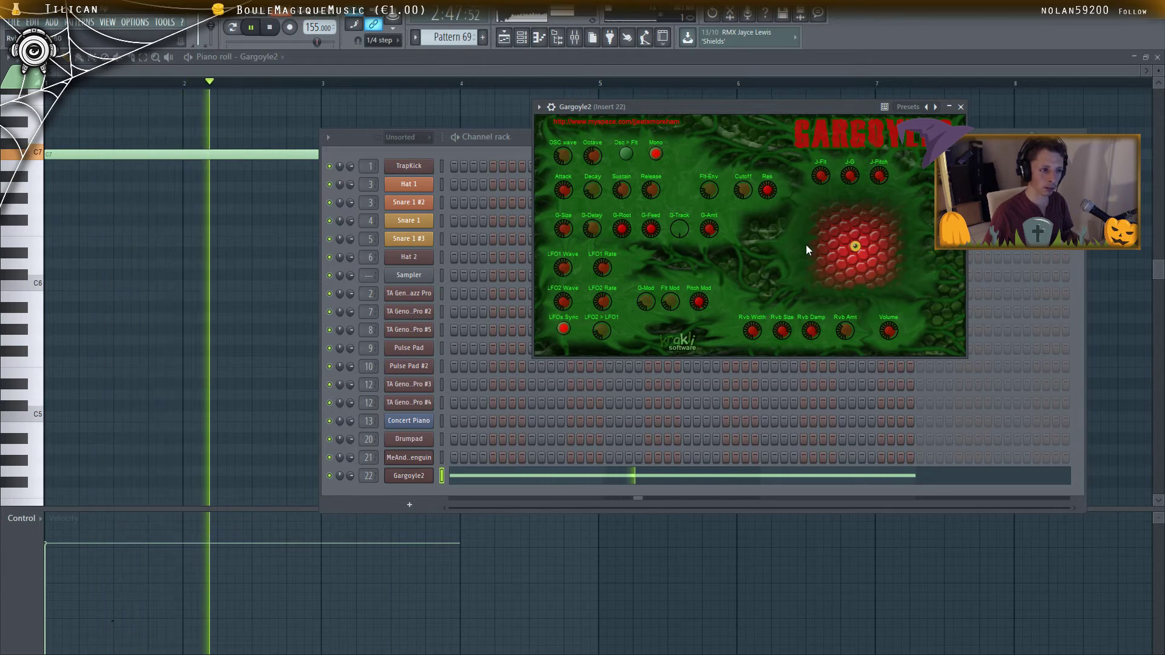
{"action": "left_click_drag", "start_coordinate": [809, 331], "coordinate": [796, 421]}
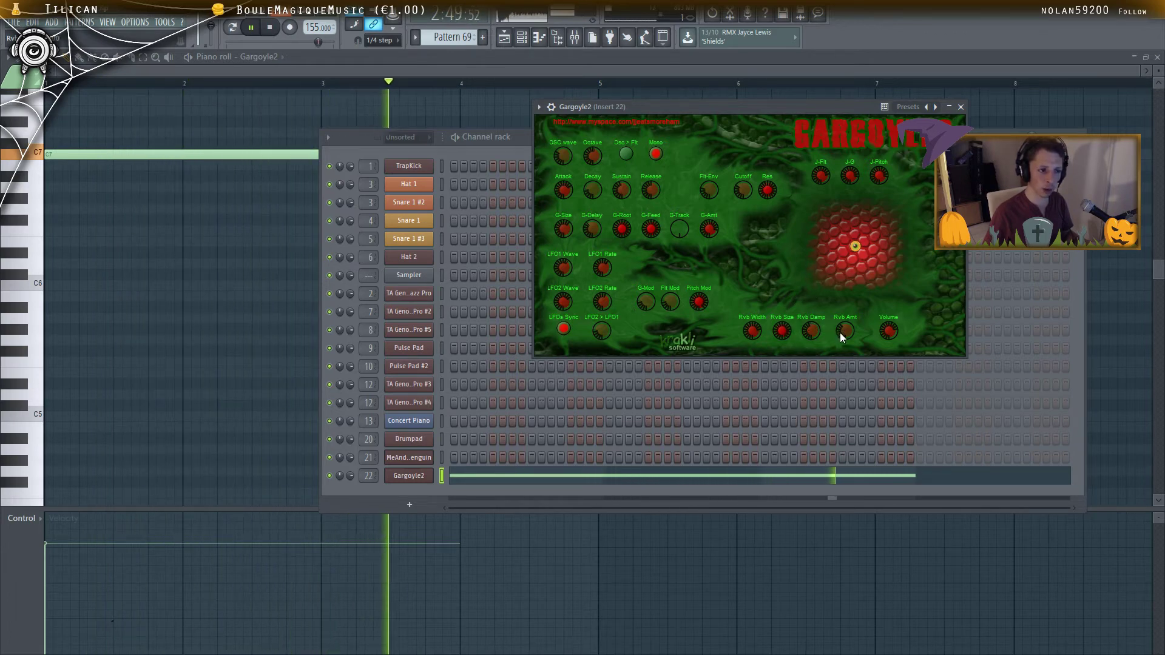
{"action": "left_click_drag", "start_coordinate": [848, 331], "coordinate": [848, 257]}
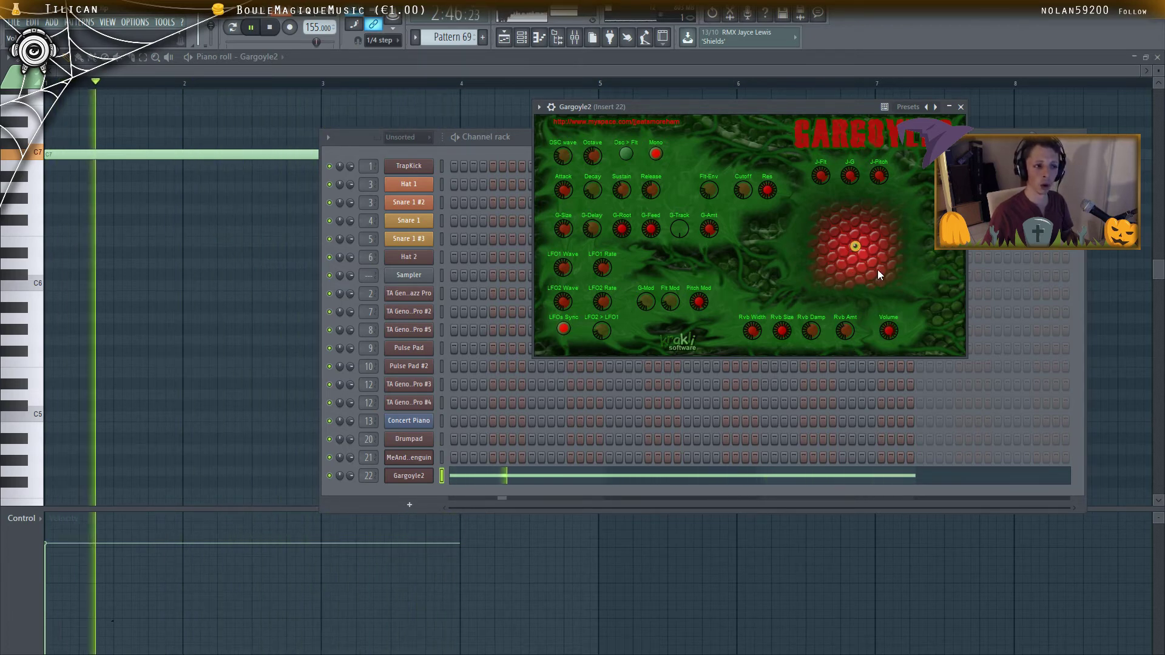
{"action": "mouse_move", "coordinate": [888, 330]}
{"action": "left_mouse_down"}
{"action": "mouse_move", "coordinate": [871, 392]}
{"action": "mouse_move", "coordinate": [873, 237]}
{"action": "mouse_move", "coordinate": [875, 326]}
{"action": "left_mouse_up"}
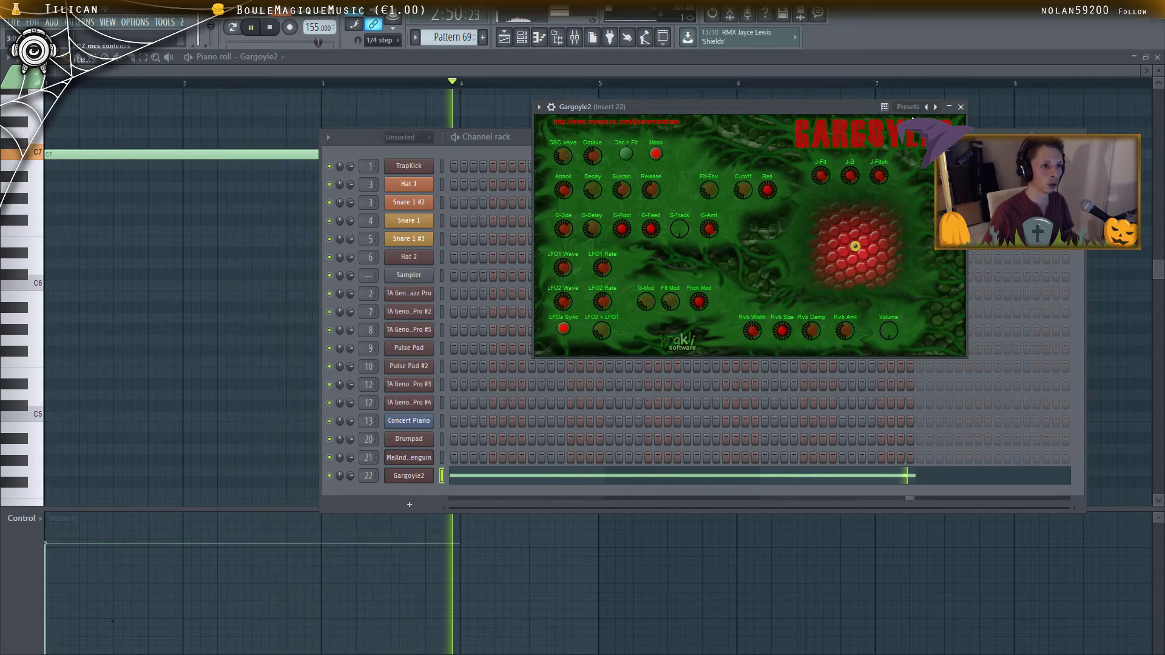
Audition Gargoyle2's presets on the looped note, stepping from AlwaysDown through BirdHouse, Insects, Liftoff, ManicBells, UpDown and A Bit lost M to Random Hit M
{"action": "left_click", "coordinate": [935, 107]}
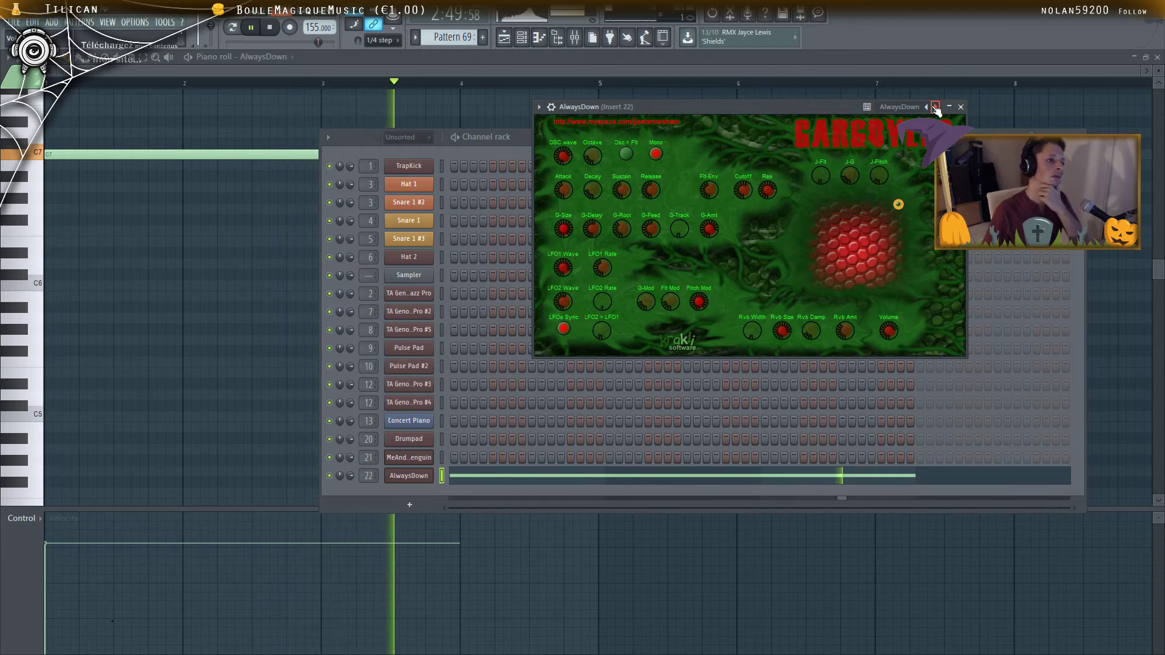
{"action": "left_click", "coordinate": [937, 109]}
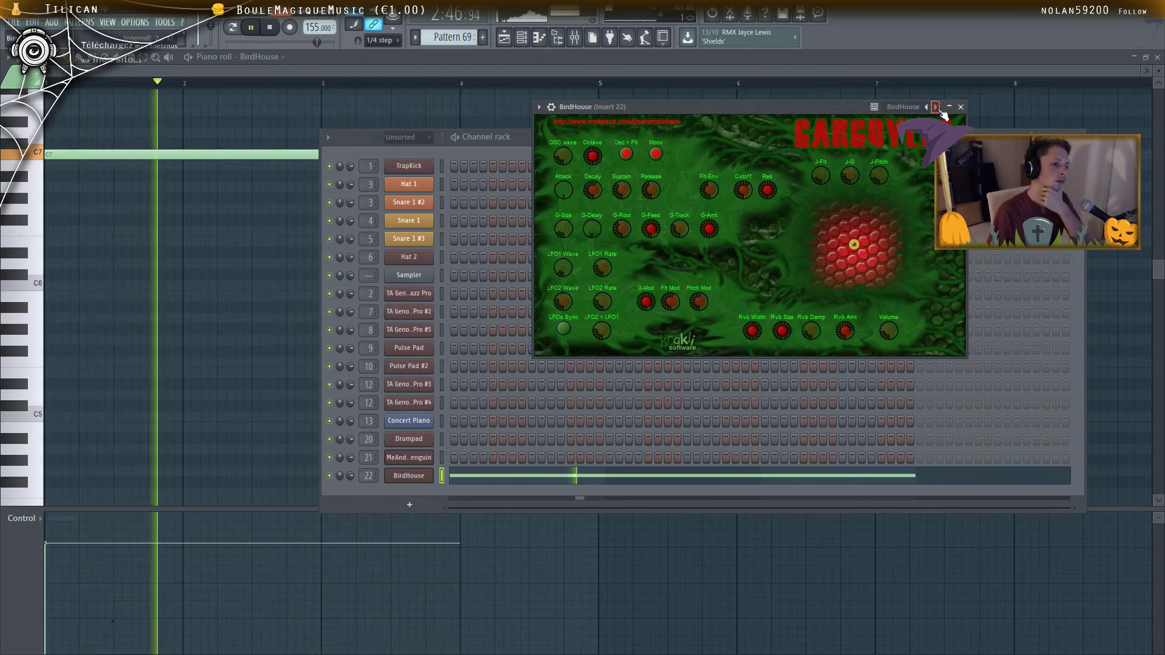
{"action": "left_click", "coordinate": [935, 107]}
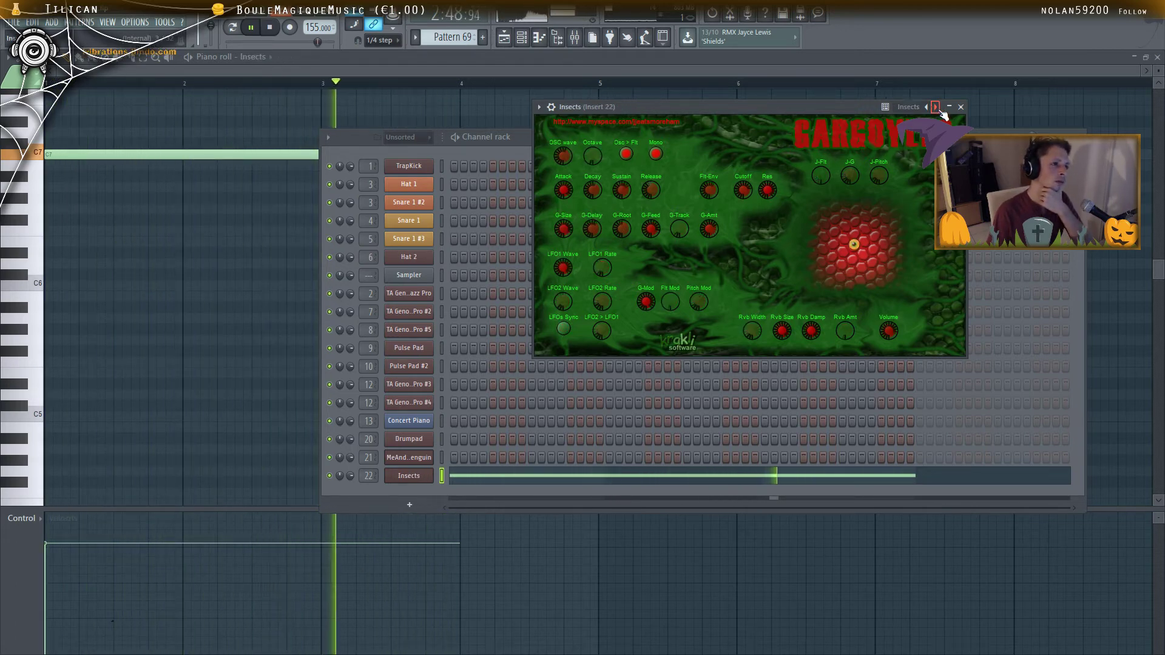
{"action": "left_click", "coordinate": [936, 107]}
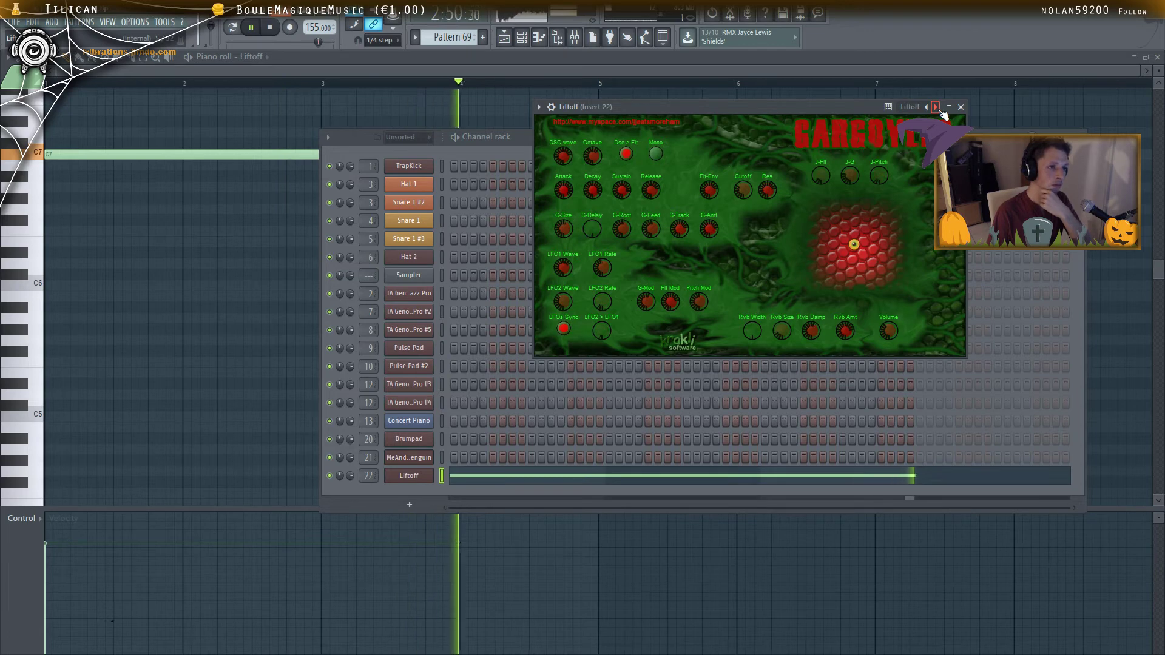
{"action": "left_click", "coordinate": [938, 109]}
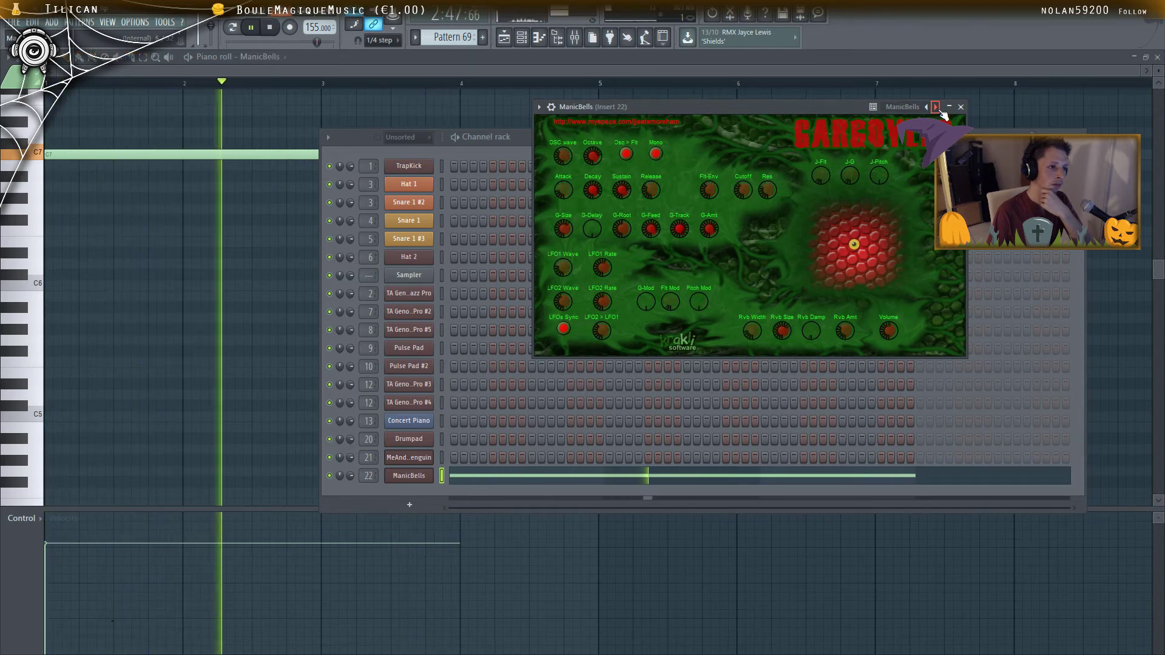
{"action": "left_click", "coordinate": [935, 107]}
{"action": "left_click", "coordinate": [936, 108]}
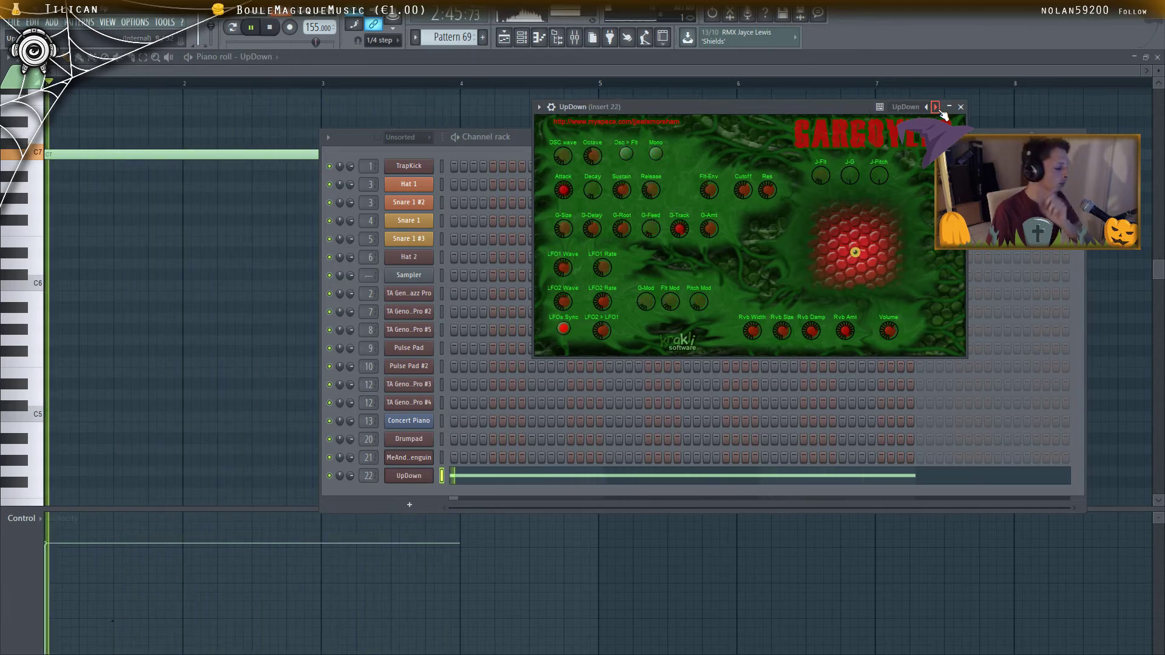
{"action": "left_click", "coordinate": [937, 107]}
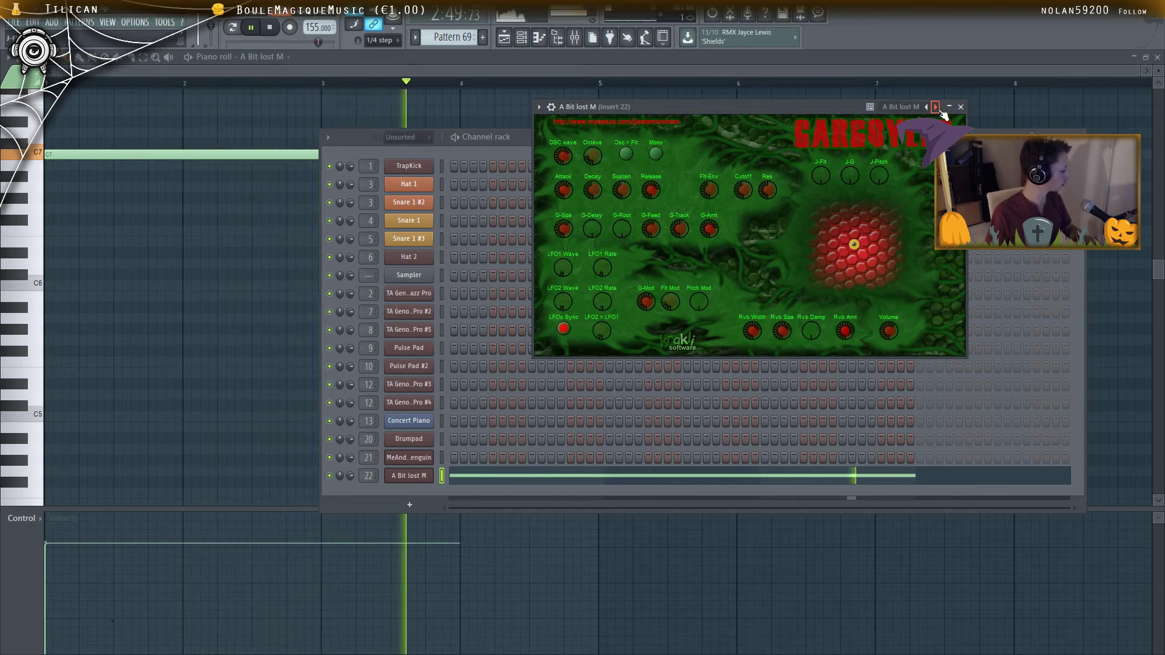
{"action": "left_click", "coordinate": [935, 107]}
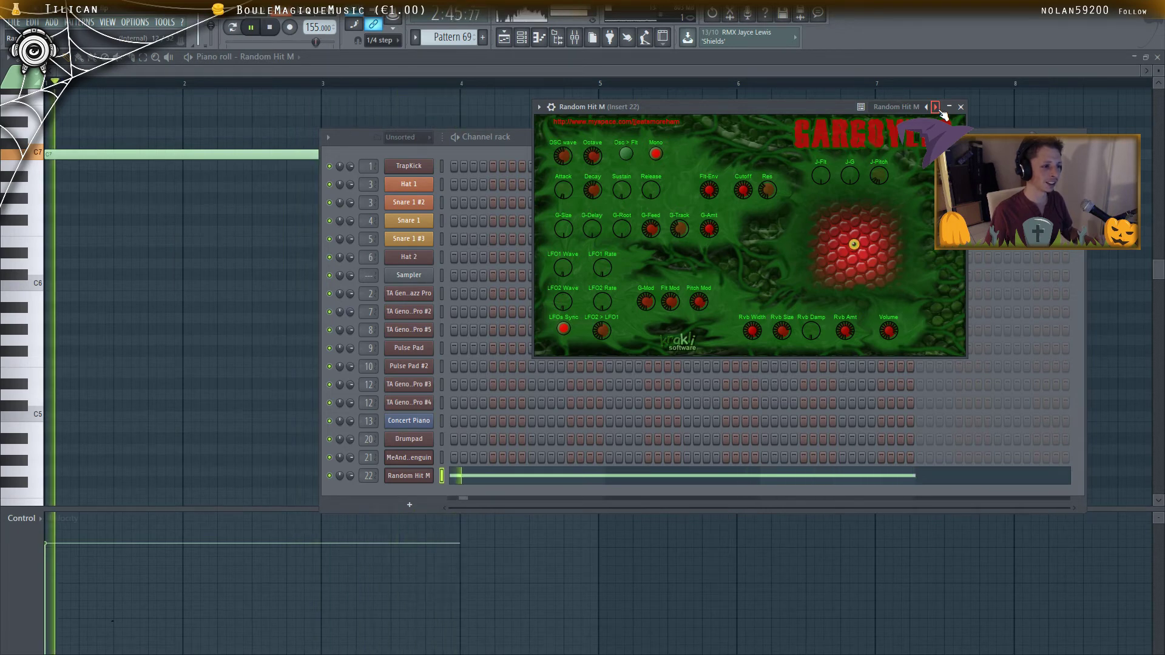
Audition Gargoyle2's remaining presets, stepping through Sad Rain M and Sick Digeridoo M to Spooky Progress M
{"action": "left_click", "coordinate": [936, 106]}
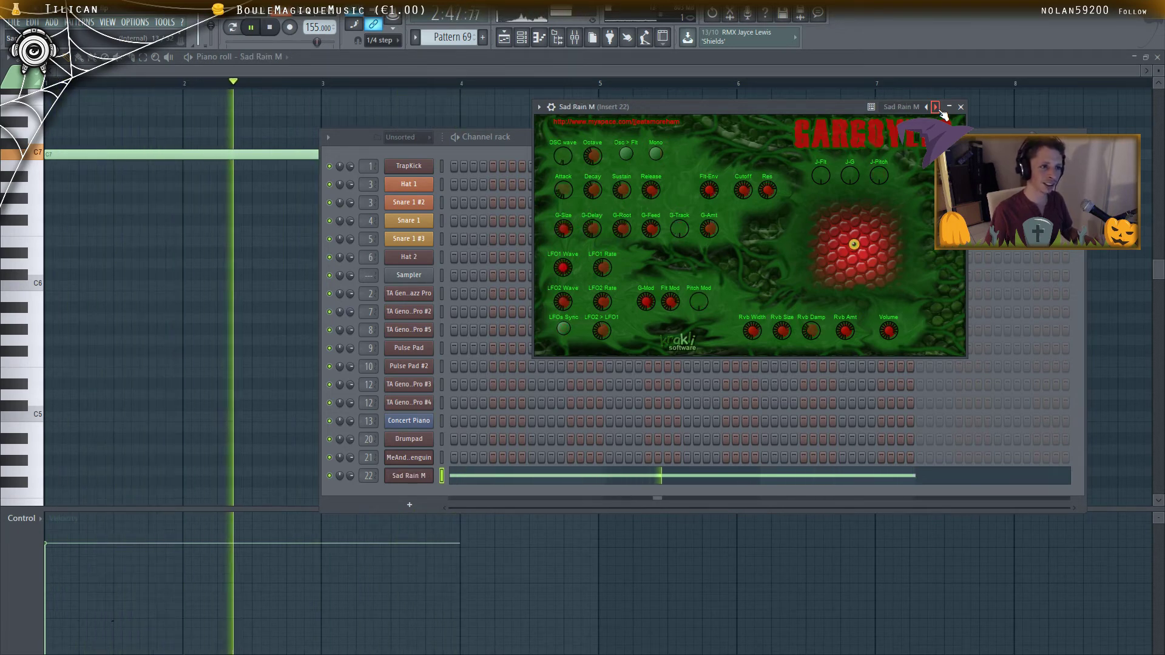
{"action": "left_click", "coordinate": [935, 106]}
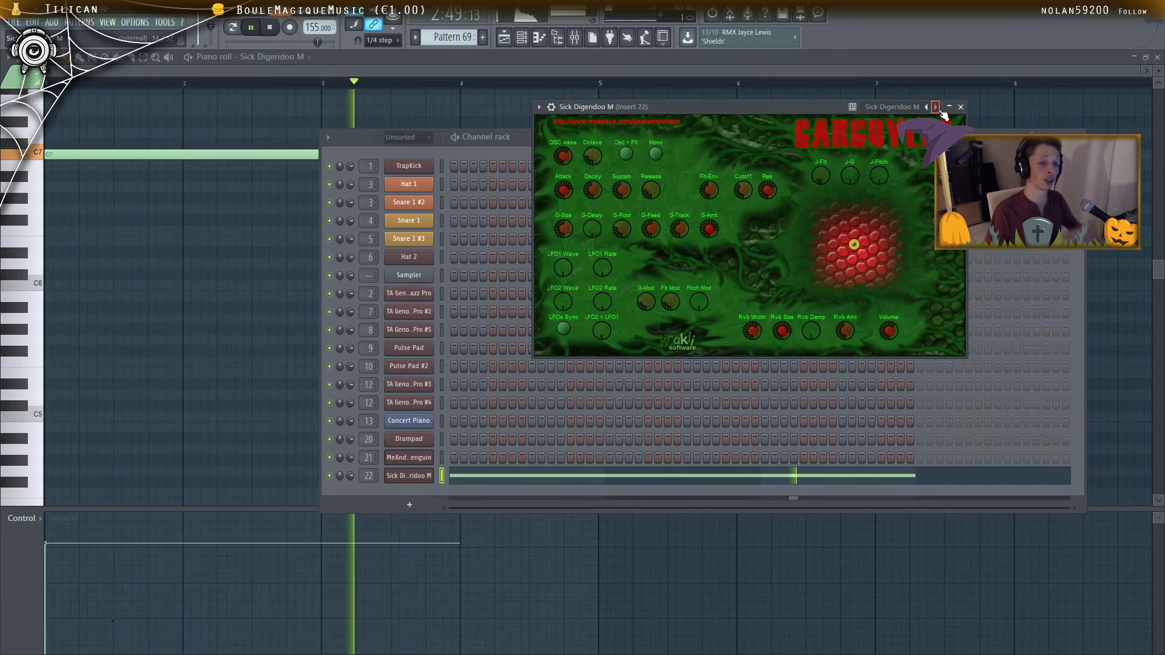
{"action": "left_click", "coordinate": [936, 107]}
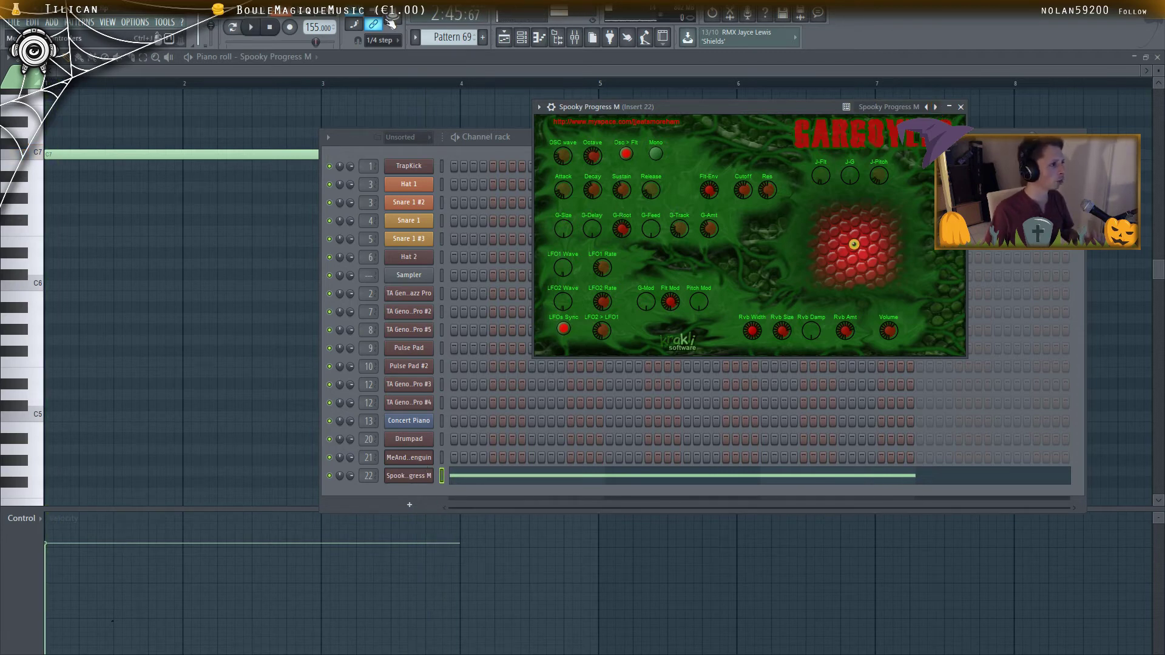
Switch to the Gargoyle pattern and open the MeAndThePenguin synth window, placing it beside the channel rack
{"action": "scroll", "coordinate": [446, 36], "scroll_direction": "up", "scroll_amount": 1}
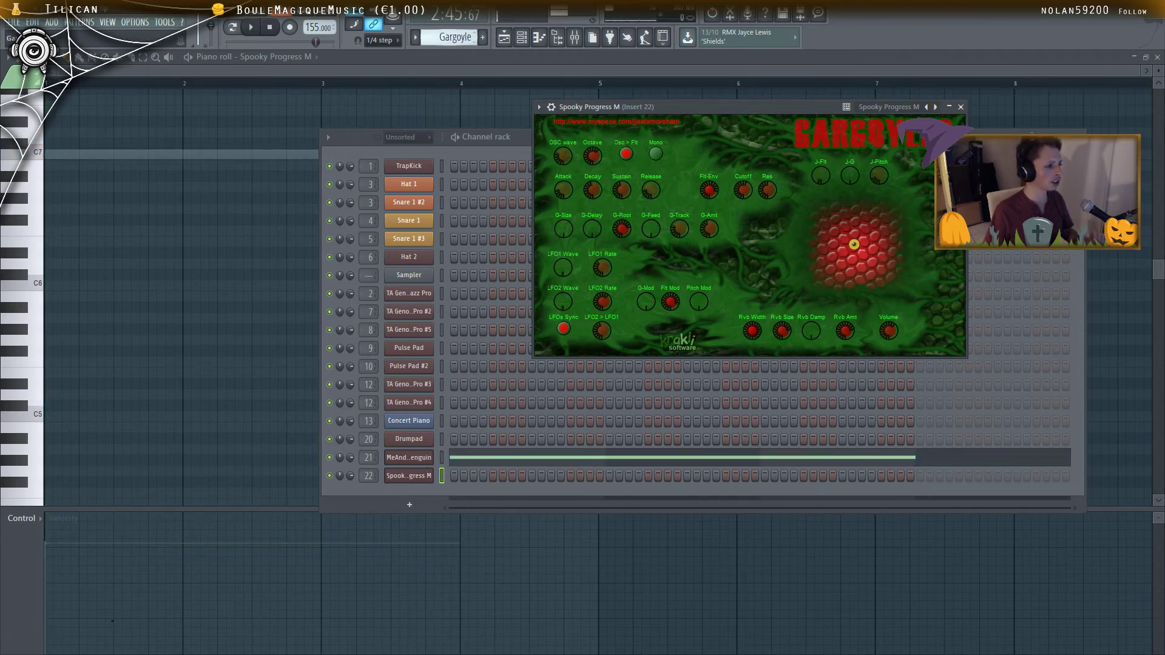
{"action": "left_click", "coordinate": [419, 459]}
{"action": "left_click_drag", "start_coordinate": [471, 103], "coordinate": [514, 113]}
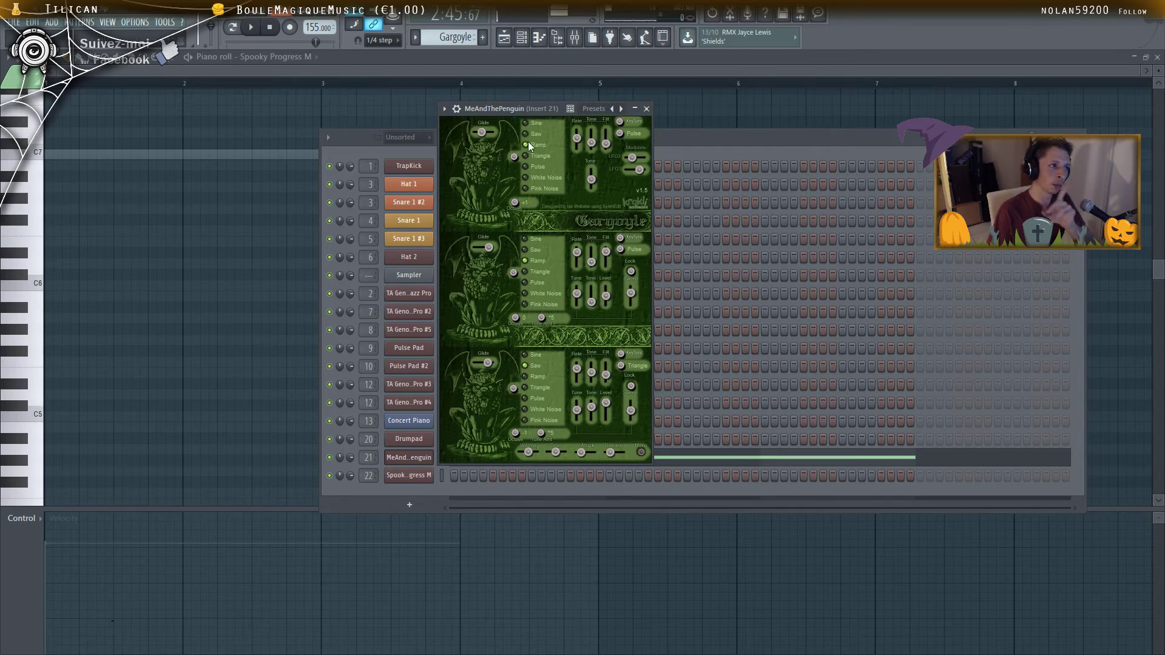
{"action": "left_click_drag", "start_coordinate": [516, 107], "coordinate": [265, 99]}
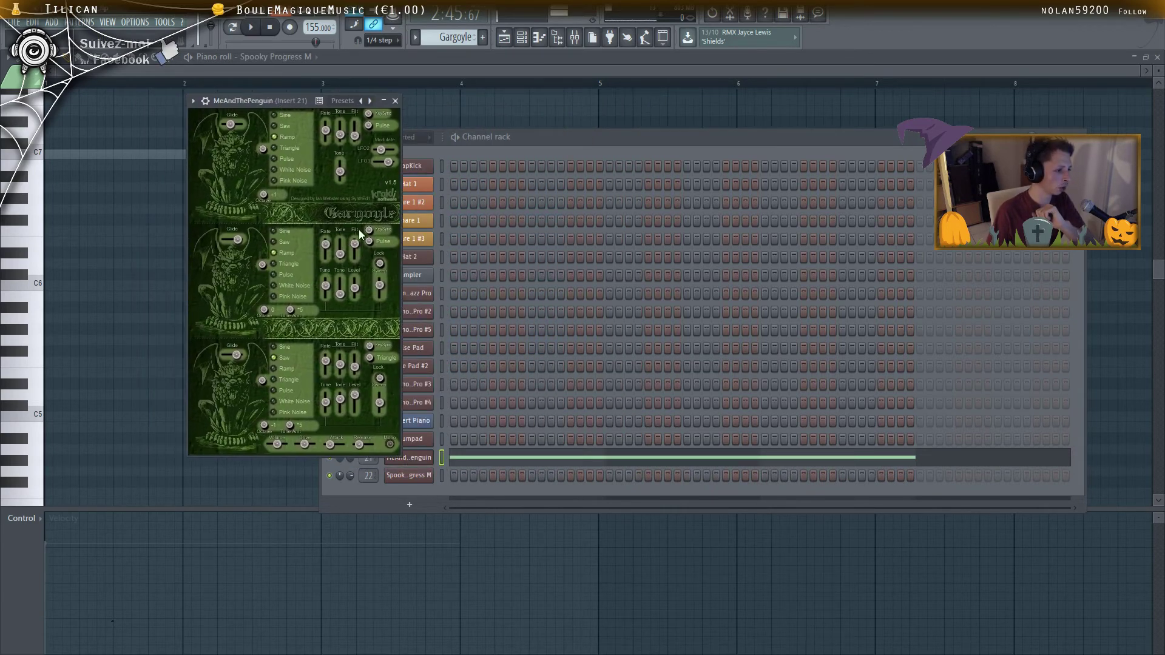
Show the Spooky Progress M channel's Gargoyle2 window and raise its G-Decay
{"action": "left_click", "coordinate": [416, 476]}
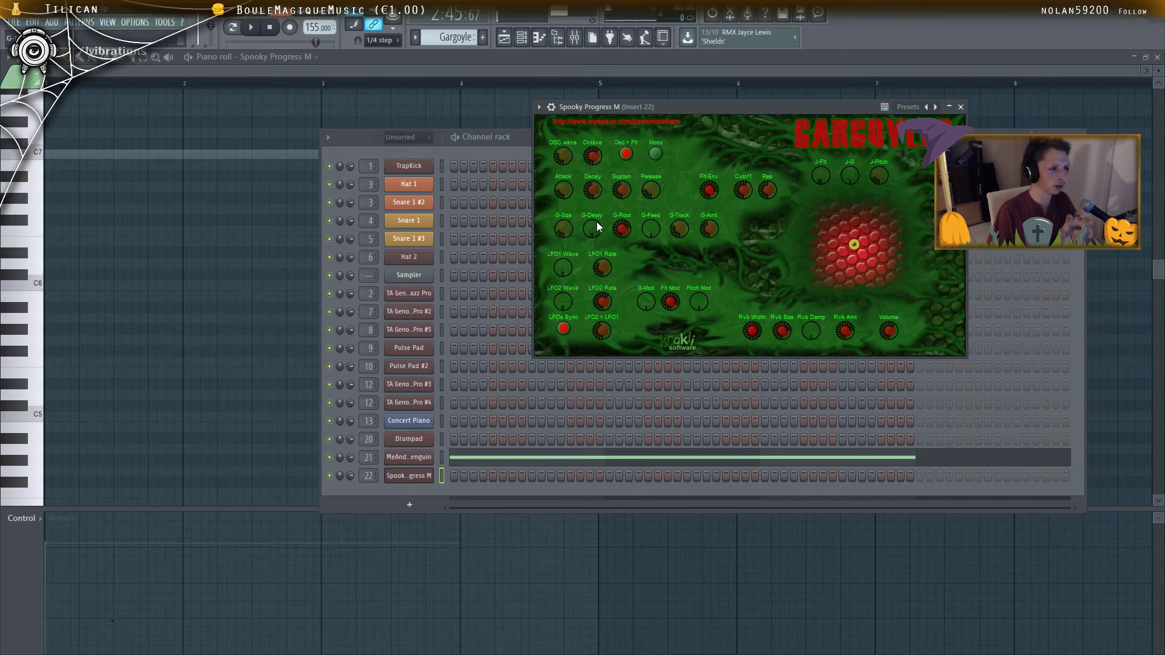
{"action": "left_click_drag", "start_coordinate": [597, 223], "coordinate": [617, 211]}
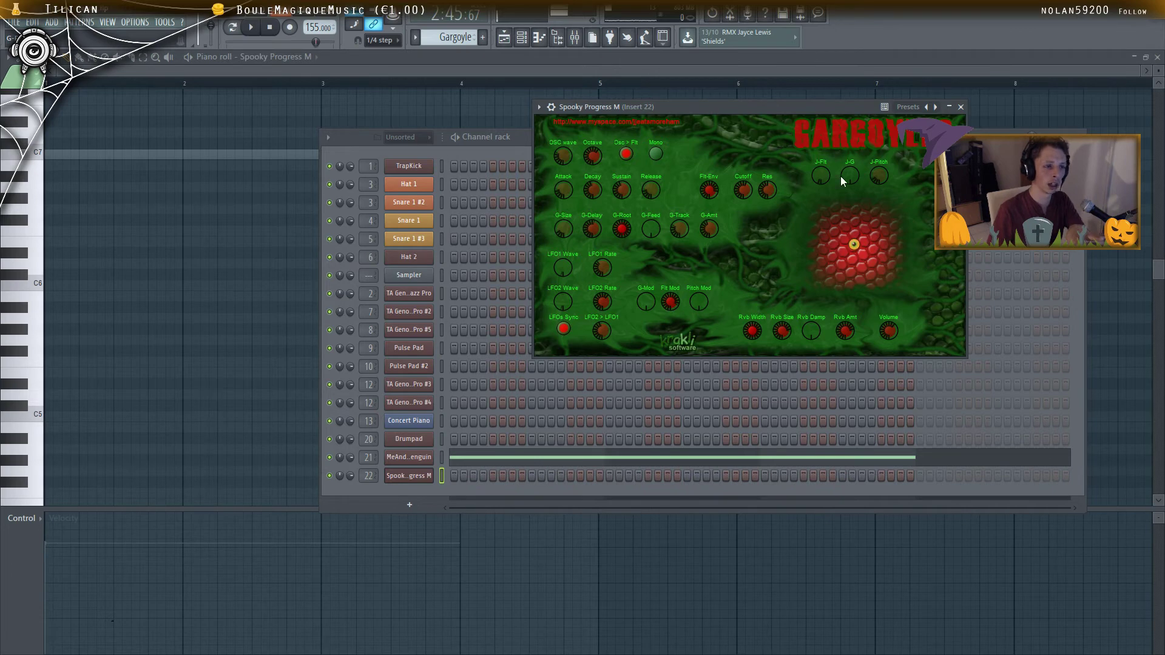
Reopen MeAndThePenguin, start playback and try its oscillator waveforms, setting the middle oscillator to Pulse and the bottom one to Pink Noise
{"action": "left_click", "coordinate": [401, 459]}
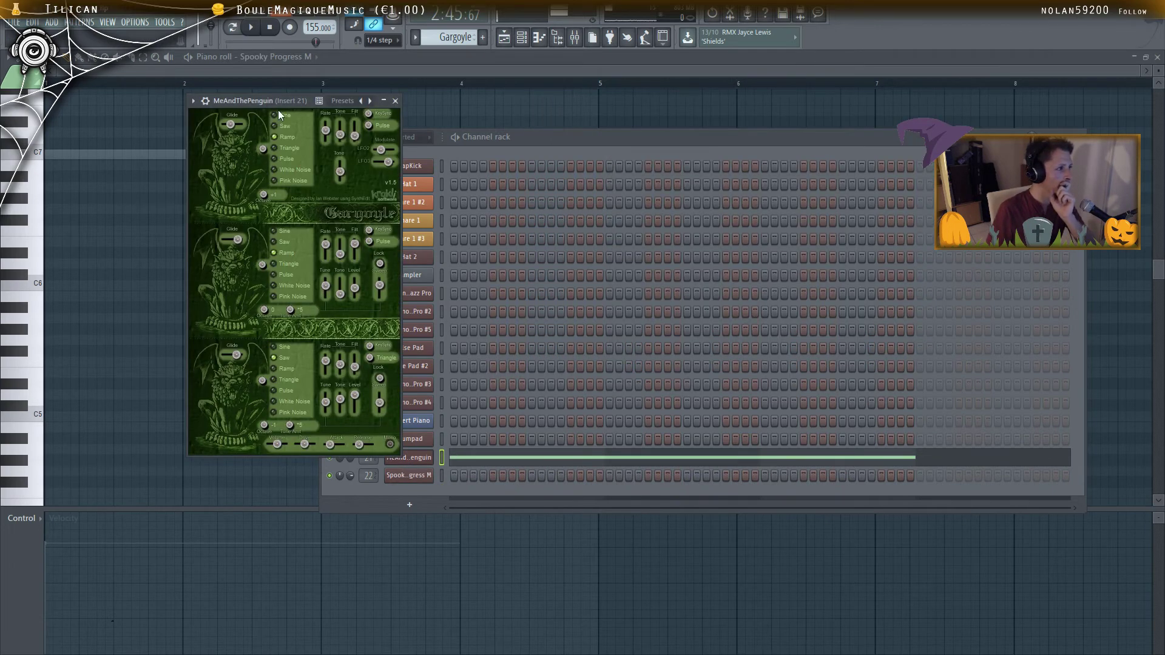
{"action": "left_click_drag", "start_coordinate": [278, 102], "coordinate": [646, 115]}
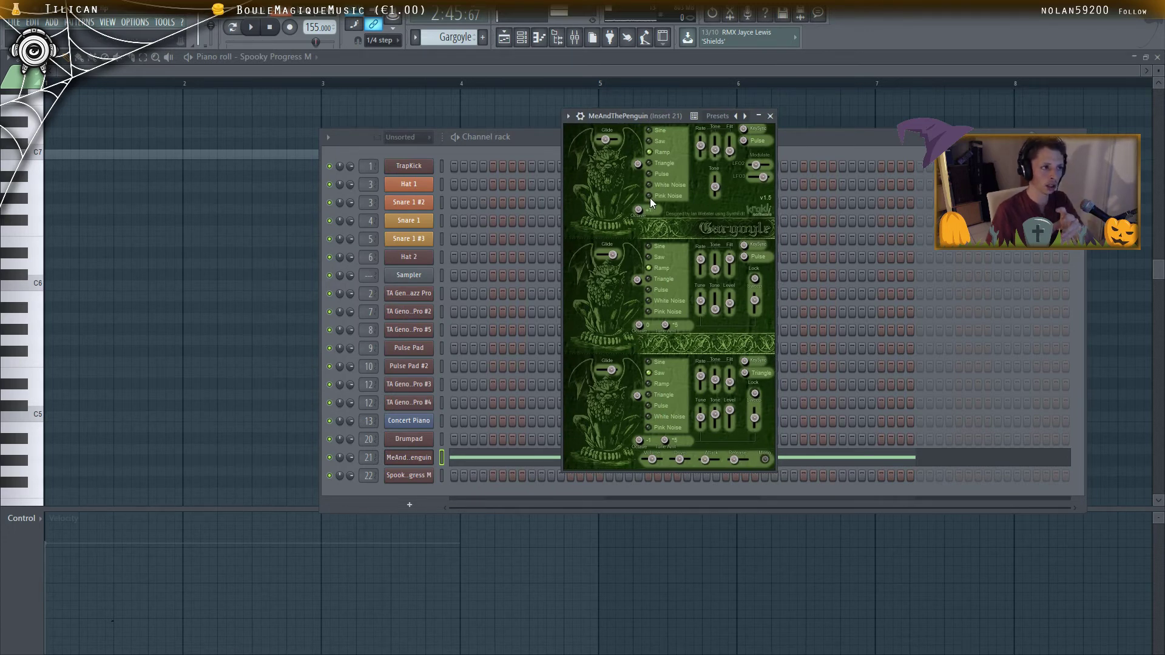
{"action": "key", "text": "space"}
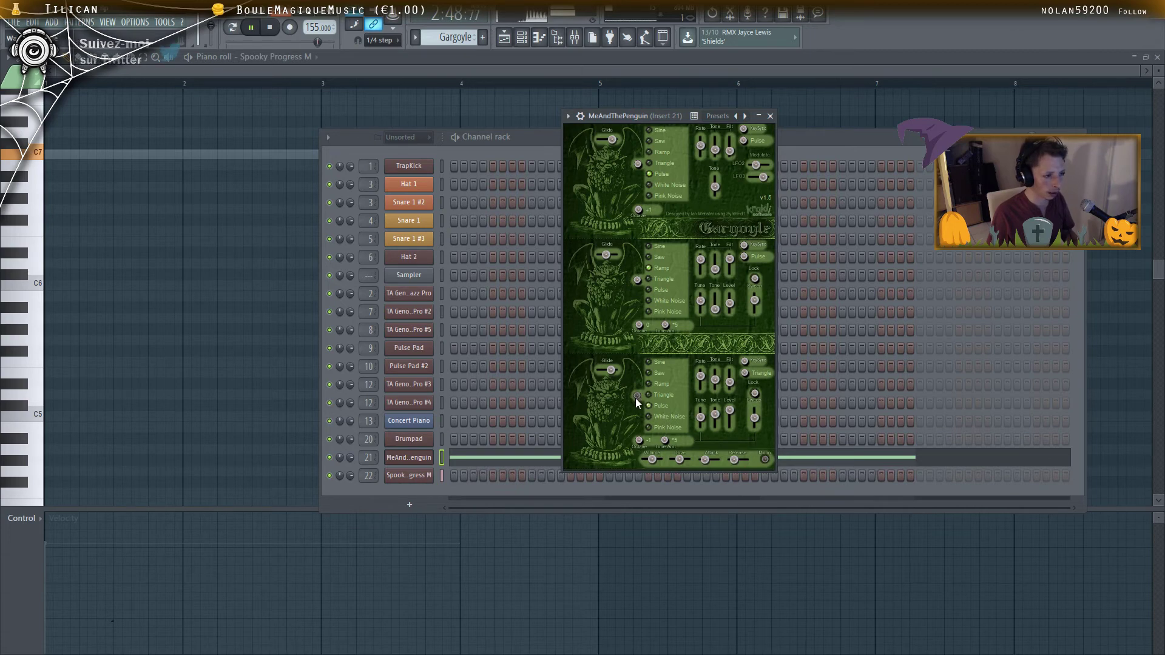
{"action": "scroll", "coordinate": [636, 398], "scroll_direction": "down", "scroll_amount": 2}
{"action": "scroll", "coordinate": [636, 398], "scroll_direction": "up", "scroll_amount": 1}
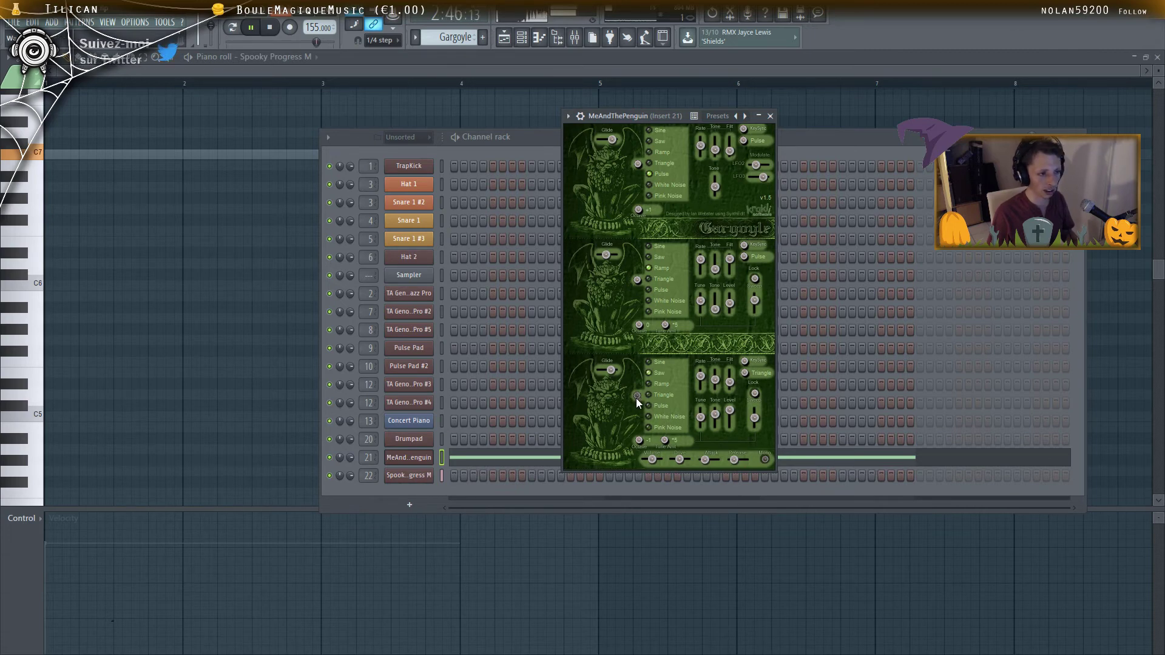
{"action": "scroll", "coordinate": [636, 398], "scroll_direction": "down", "scroll_amount": 2}
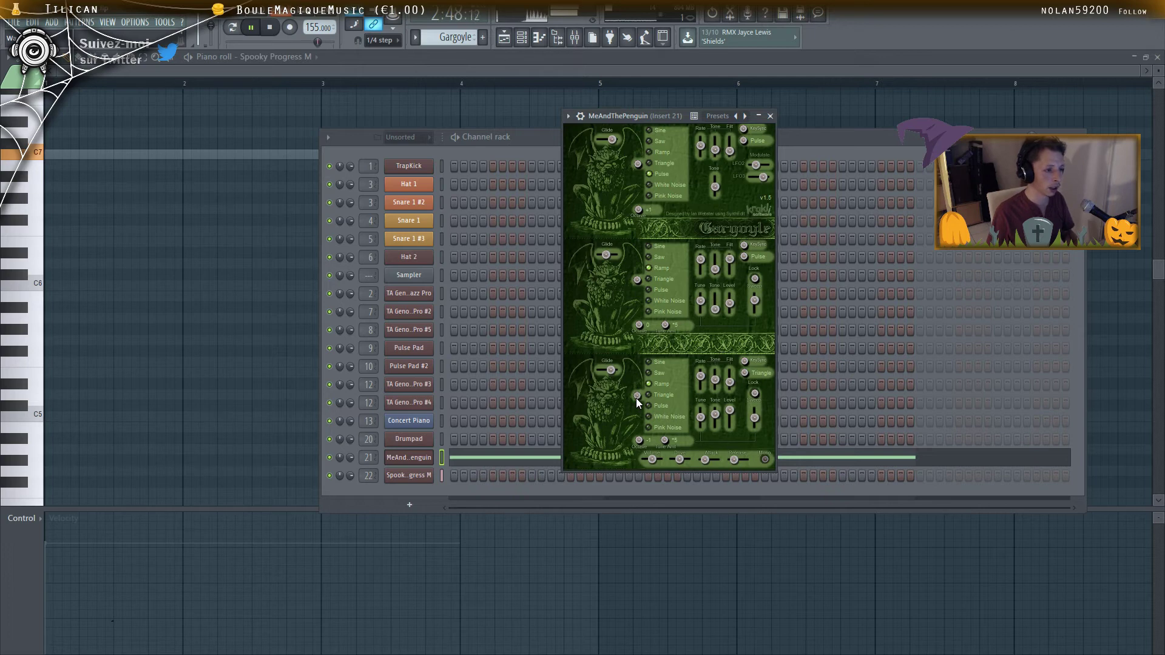
{"action": "scroll", "coordinate": [636, 398], "scroll_direction": "down", "scroll_amount": 3}
{"action": "scroll", "coordinate": [636, 281], "scroll_direction": "down", "scroll_amount": 1}
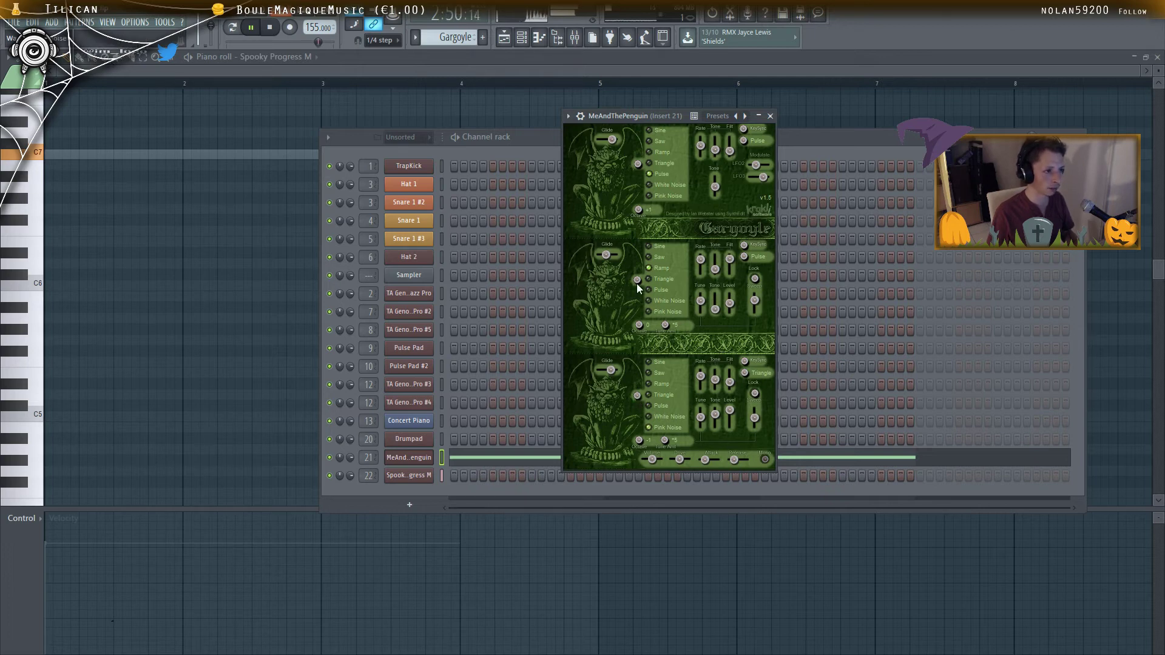
{"action": "scroll", "coordinate": [636, 280], "scroll_direction": "down", "scroll_amount": 1}
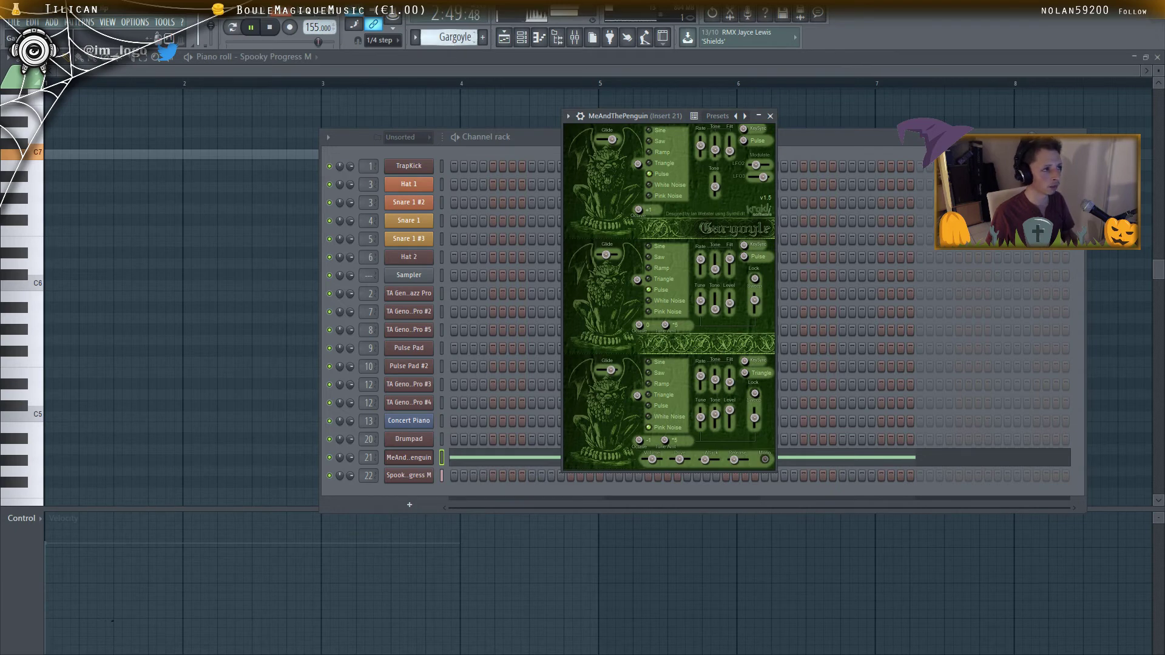
Play the Gargoyle pattern in pattern mode and raise the Glide of the middle and bottom oscillators
{"action": "scroll", "coordinate": [453, 37], "scroll_direction": "up", "scroll_amount": 1}
{"action": "scroll", "coordinate": [453, 38], "scroll_direction": "down", "scroll_amount": 2}
{"action": "scroll", "coordinate": [453, 38], "scroll_direction": "up", "scroll_amount": 2}
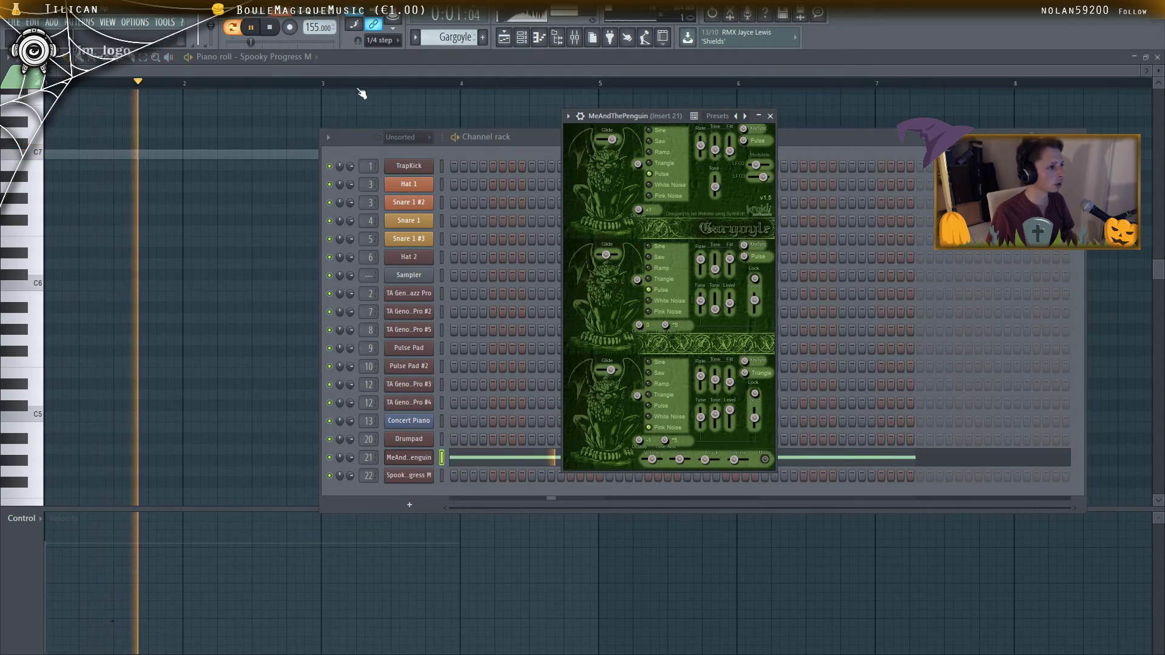
{"action": "left_click_drag", "start_coordinate": [612, 140], "coordinate": [611, 141]}
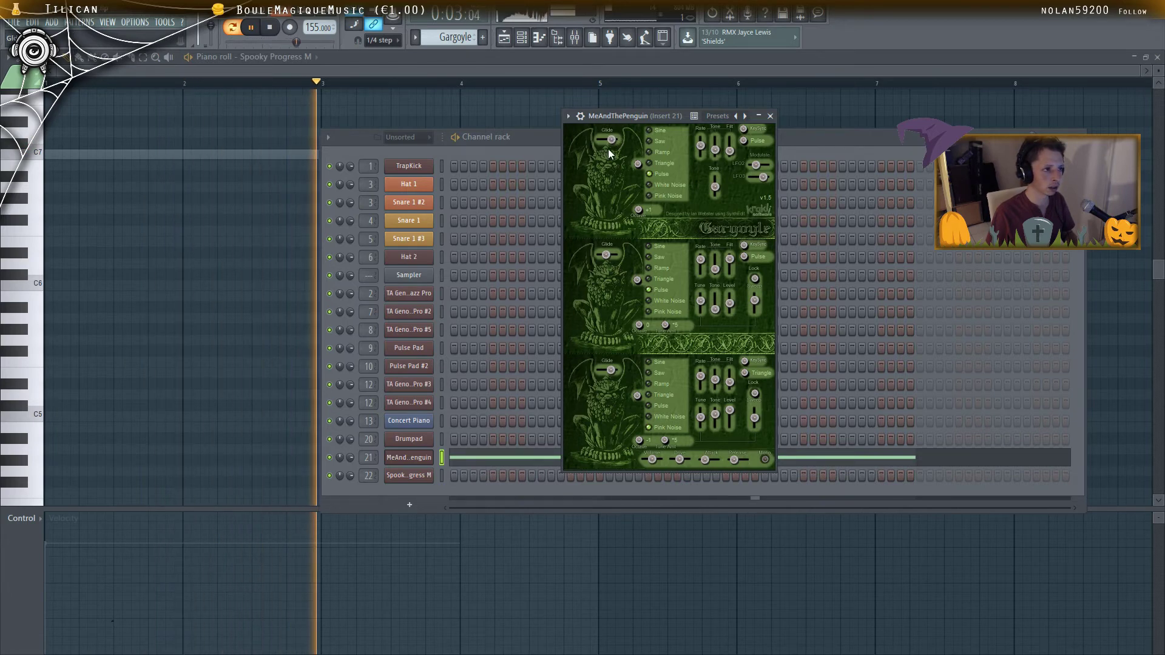
{"action": "left_click_drag", "start_coordinate": [606, 255], "coordinate": [614, 256]}
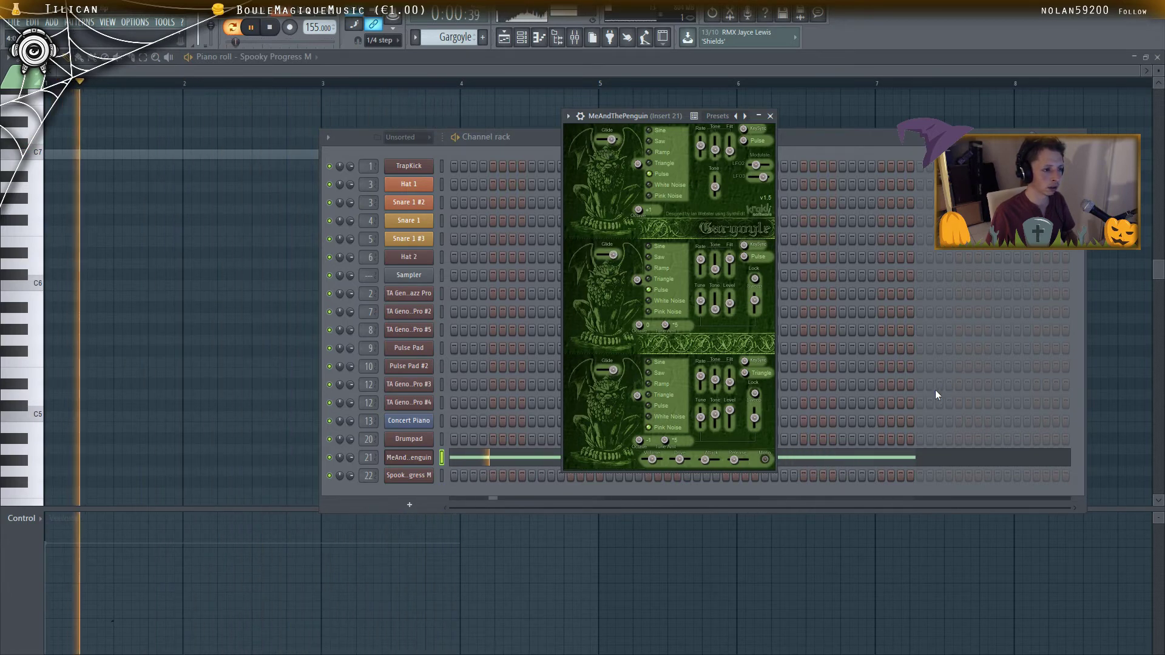
Change the bottom oscillator's waveform to Saw and cycle the top oscillator's waveform through White Noise to Sine
{"action": "left_click", "coordinate": [639, 396]}
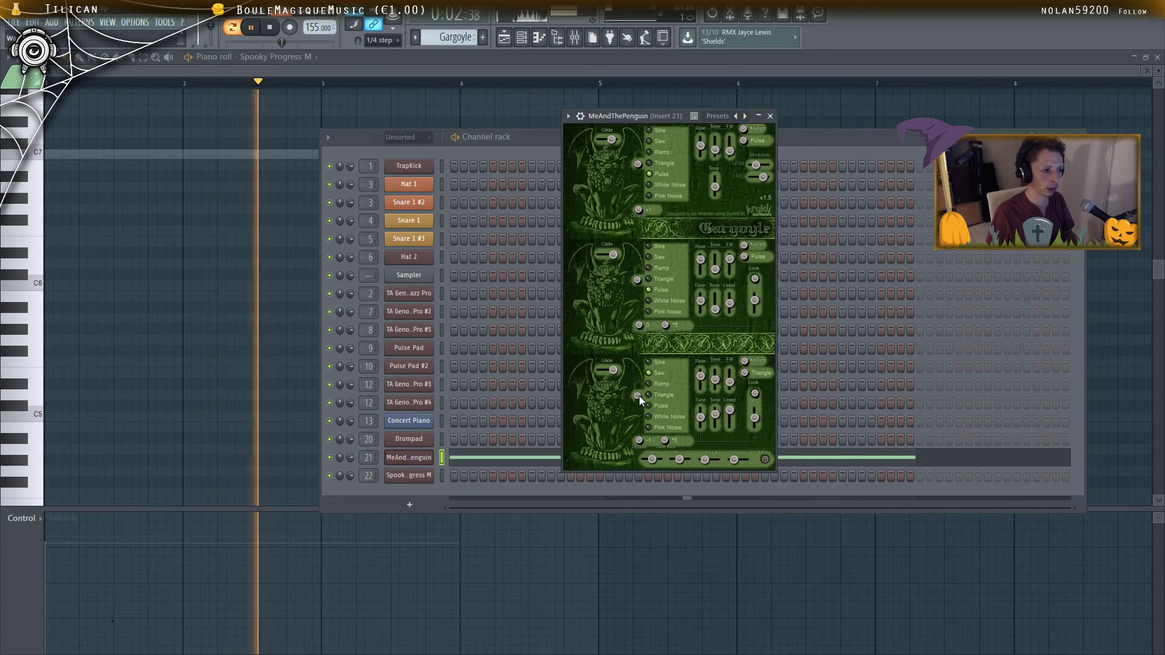
{"action": "left_click", "coordinate": [639, 396]}
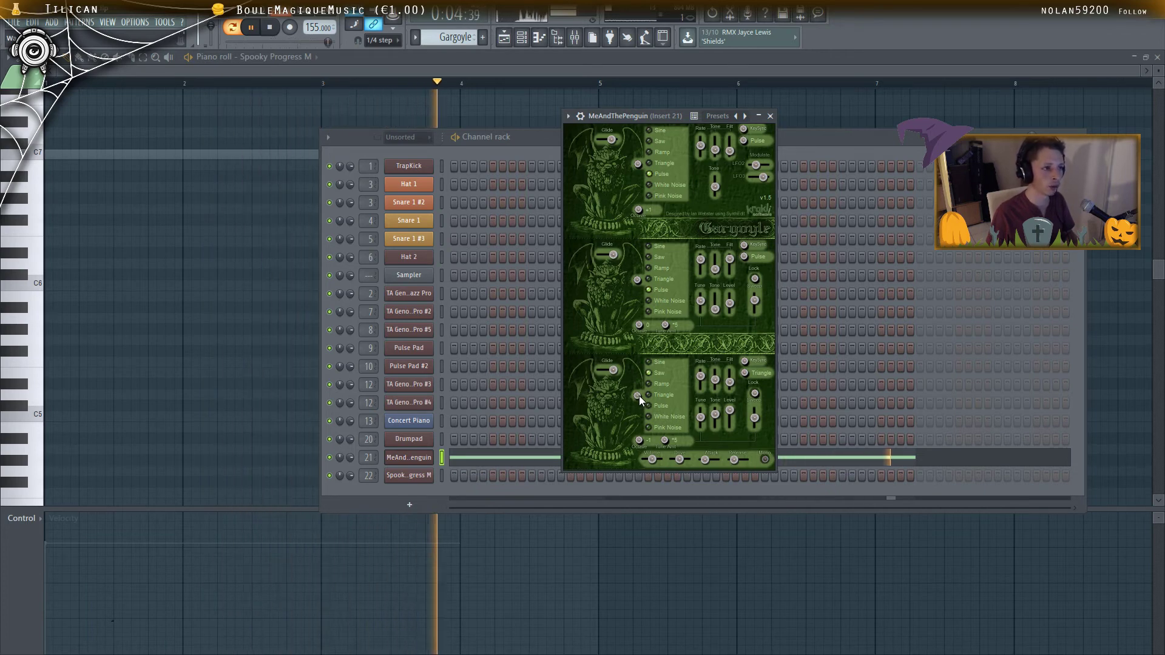
{"action": "left_click", "coordinate": [636, 163]}
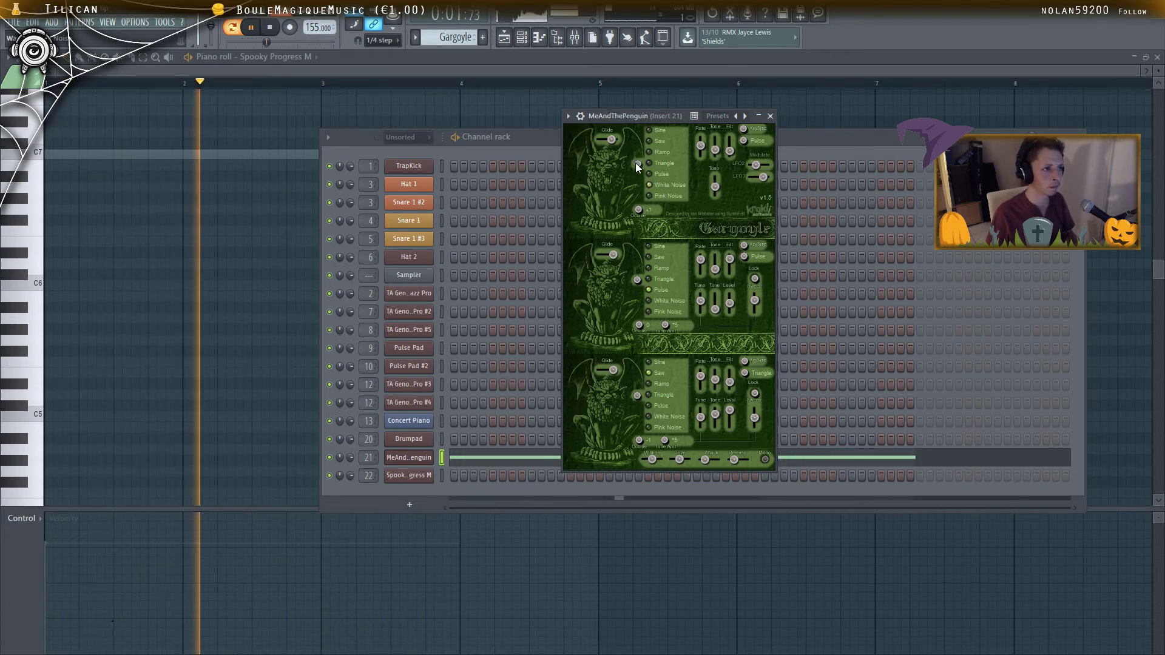
{"action": "left_click", "coordinate": [636, 164]}
{"action": "left_click", "coordinate": [636, 163]}
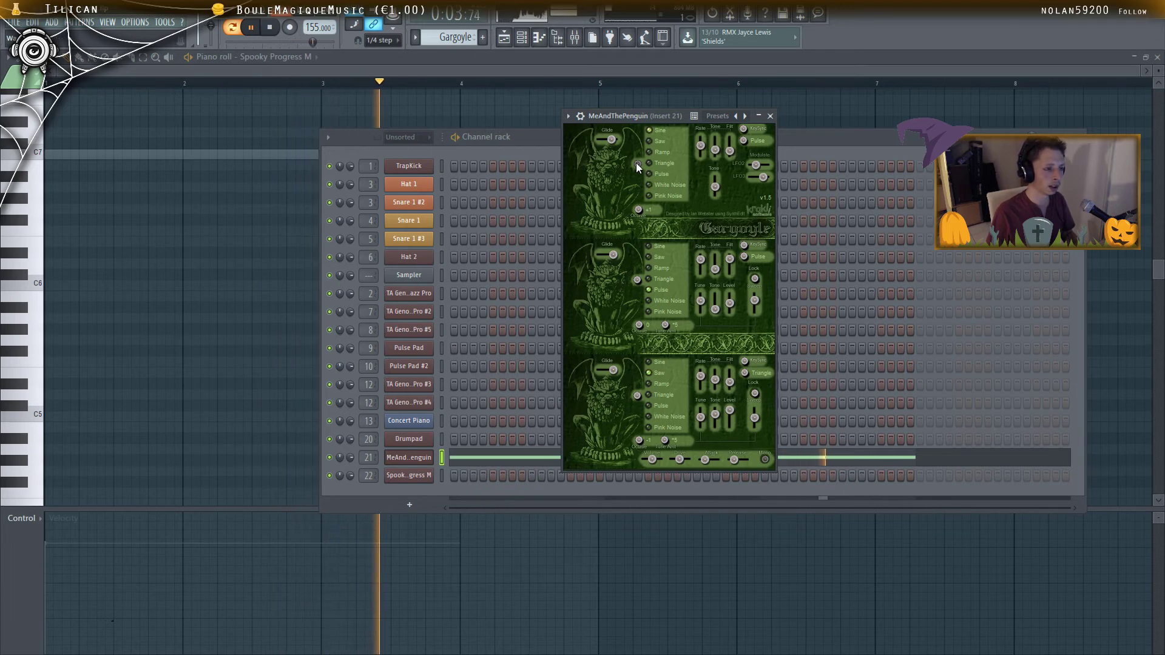
Try the top oscillator's octave setting, raise its first modulation slider, and pause playback
{"action": "left_click", "coordinate": [637, 210]}
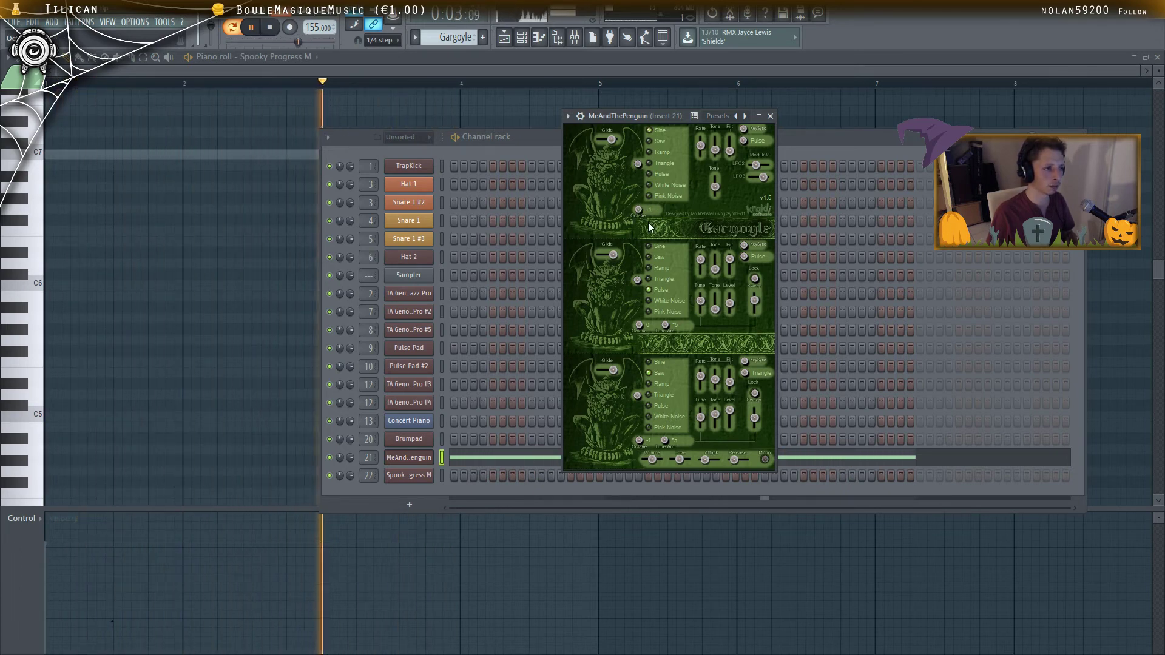
{"action": "left_click", "coordinate": [638, 210]}
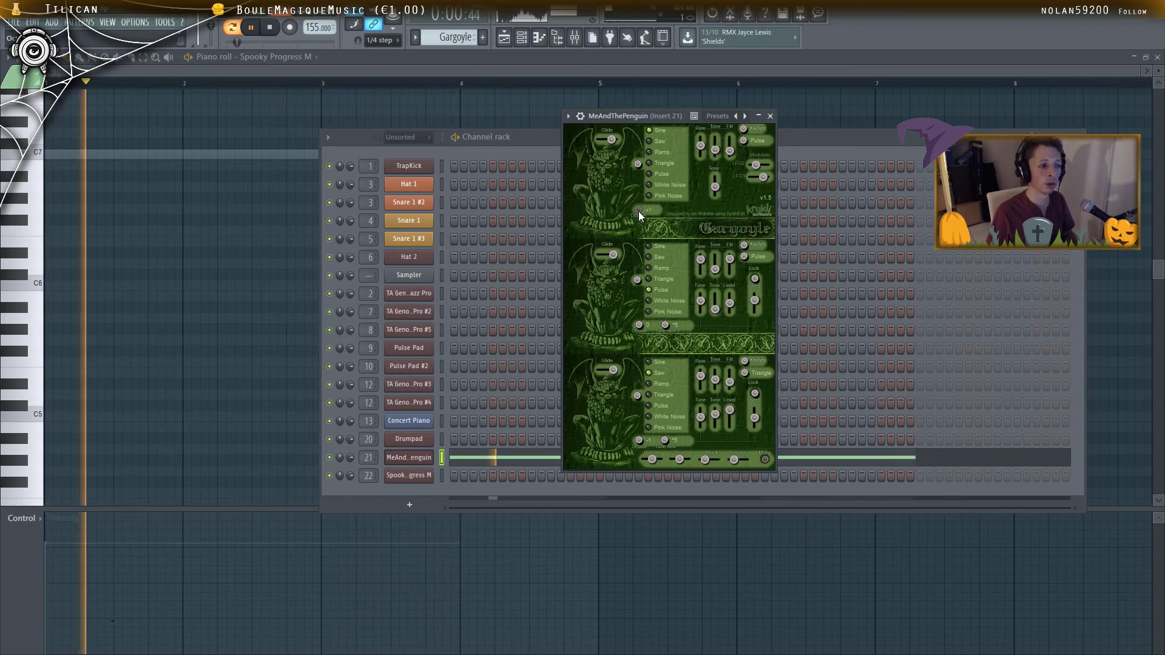
{"action": "left_click", "coordinate": [639, 210]}
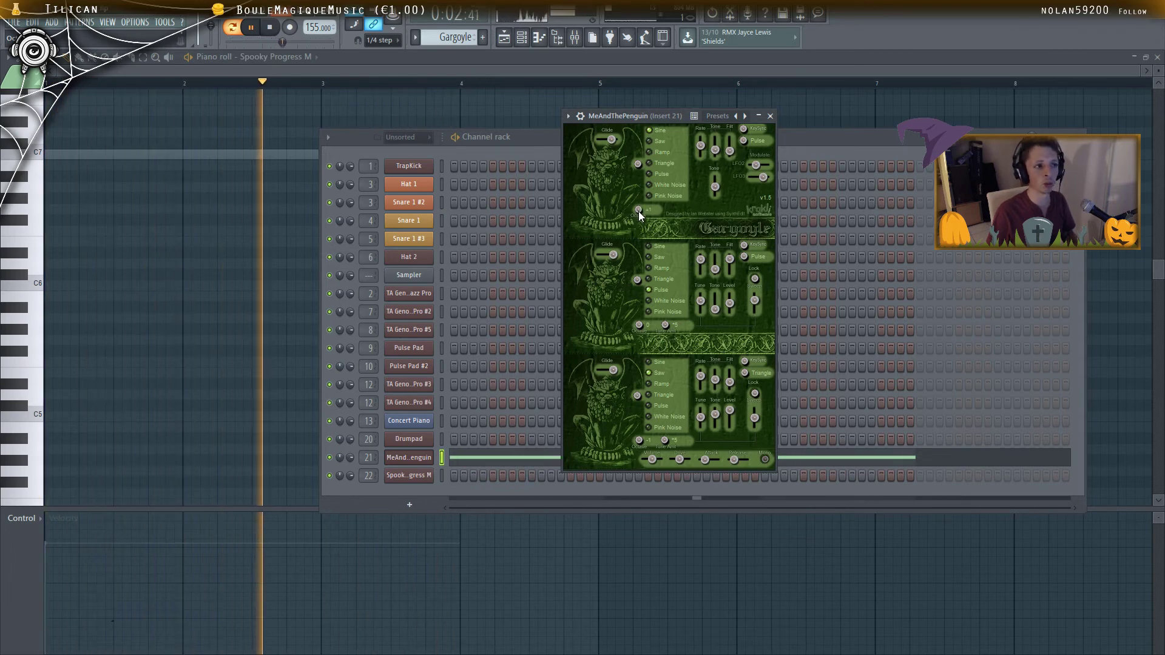
{"action": "left_click_drag", "start_coordinate": [757, 164], "coordinate": [801, 165]}
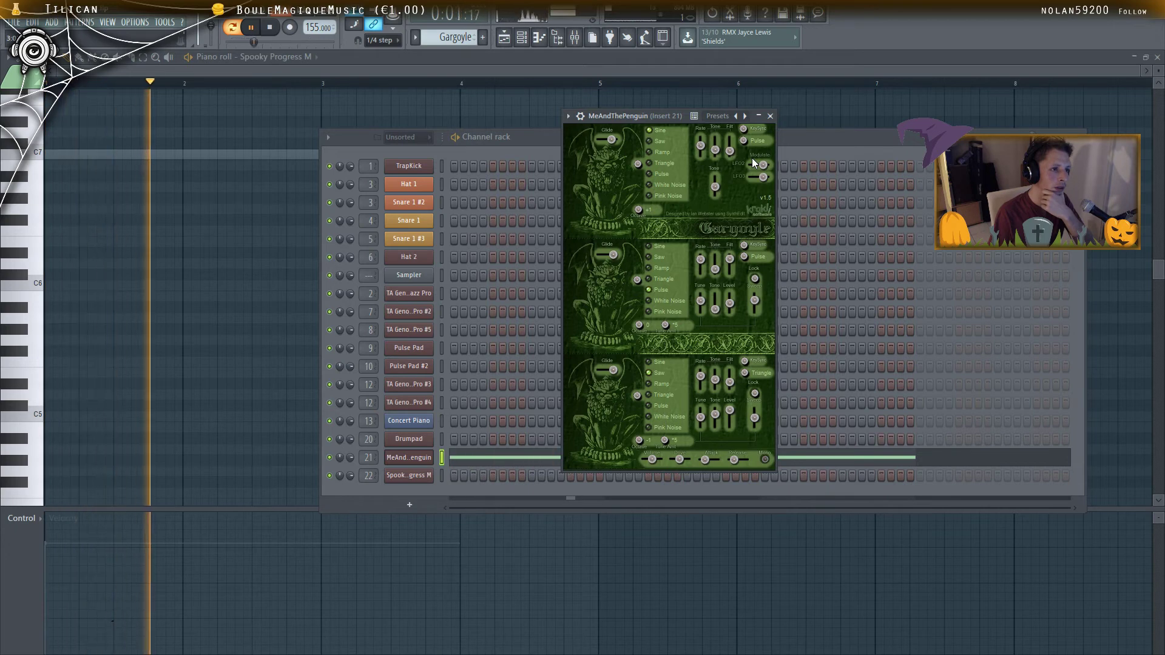
{"action": "left_click", "coordinate": [251, 26]}
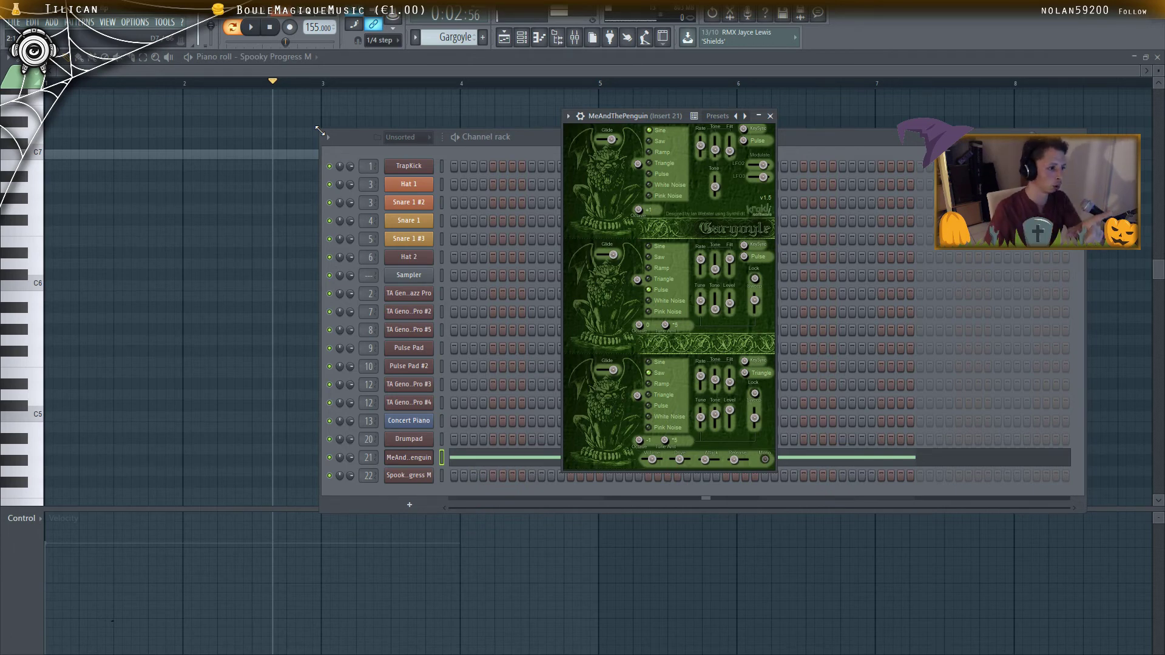
Bring up Gargoyle2, return to MeAndThePenguin, and adjust the top oscillator's Glide and both modulation sliders
{"action": "left_click", "coordinate": [410, 480]}
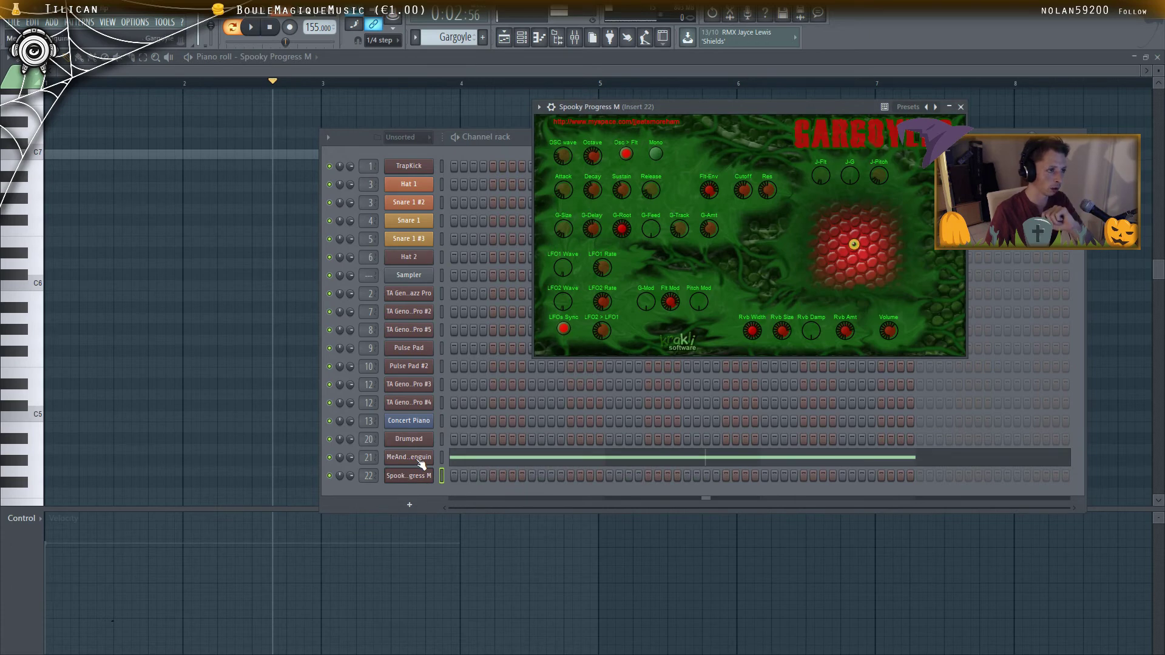
{"action": "left_click", "coordinate": [411, 458]}
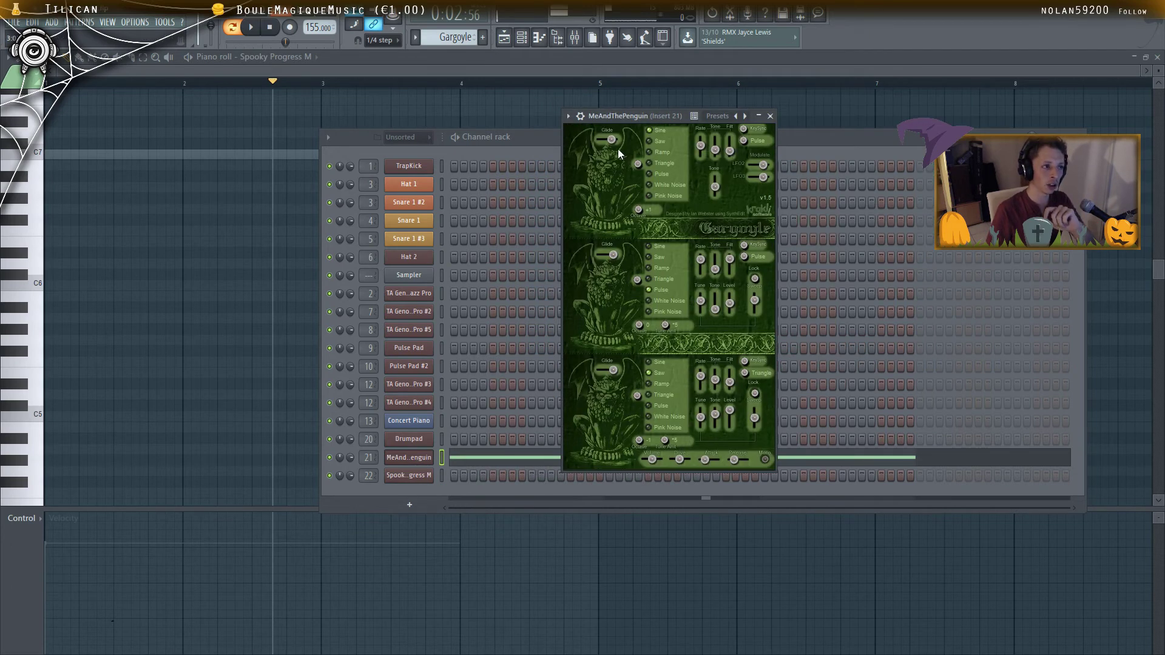
{"action": "left_click_drag", "start_coordinate": [614, 139], "coordinate": [617, 140]}
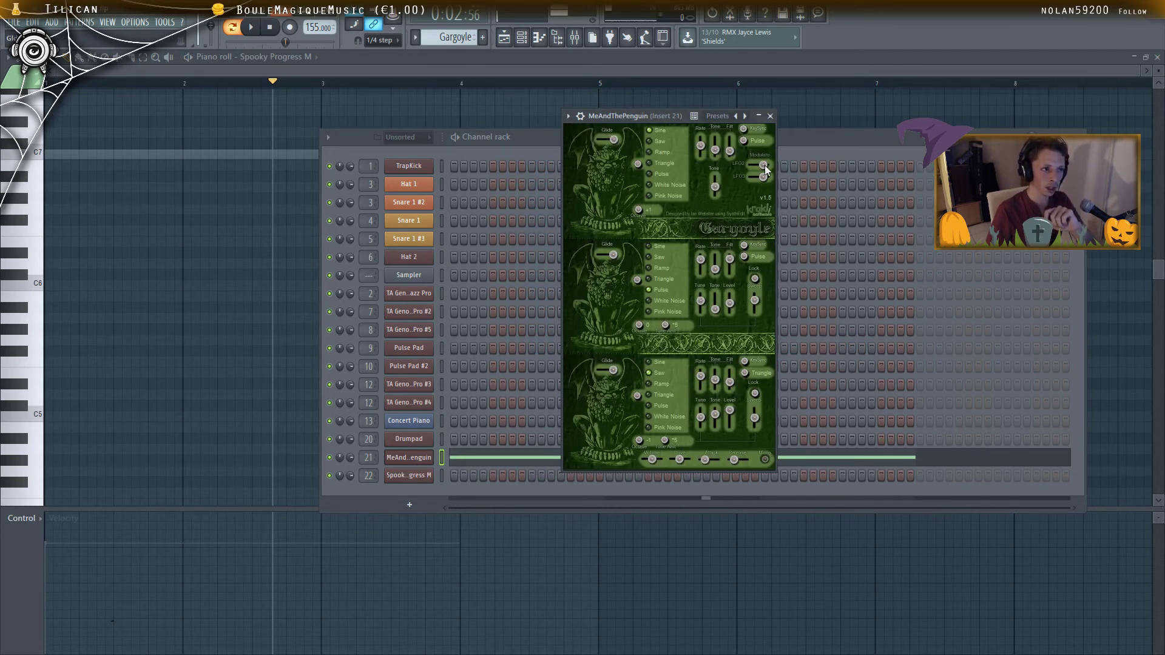
{"action": "left_click_drag", "start_coordinate": [764, 166], "coordinate": [831, 163]}
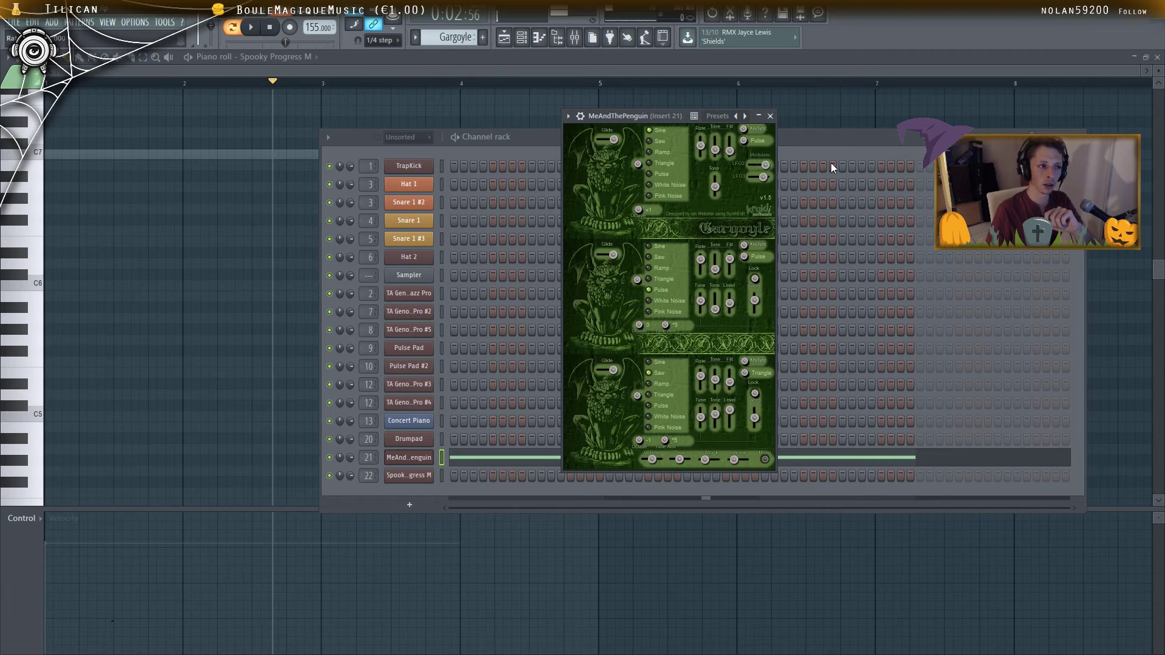
{"action": "left_click_drag", "start_coordinate": [761, 177], "coordinate": [800, 182]}
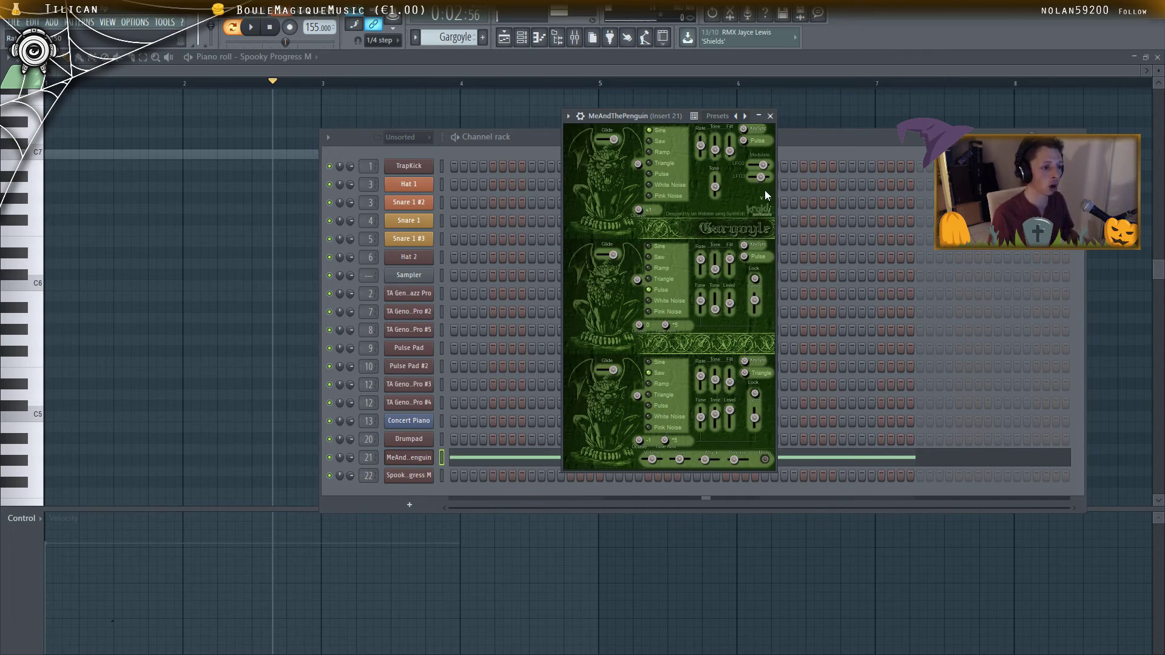
Move the MeAndThePenguin window aside, and bring up Gargoyle2 and the first Gargoyle in turn to compare them
{"action": "left_click_drag", "start_coordinate": [640, 114], "coordinate": [481, 96]}
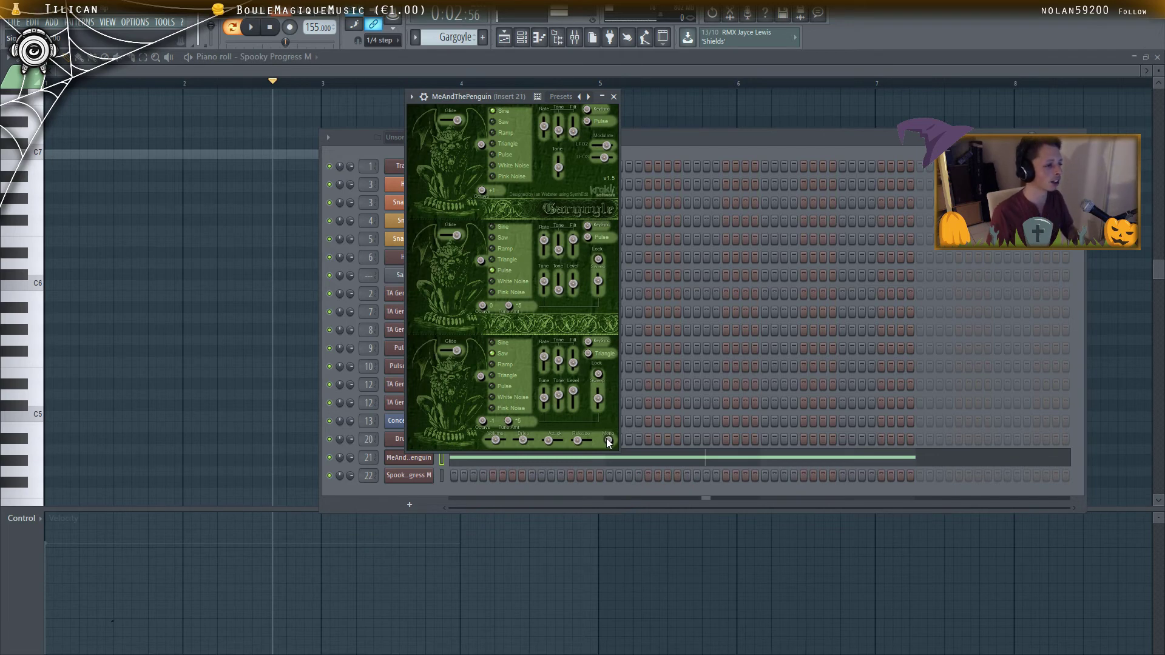
{"action": "left_click", "coordinate": [404, 478]}
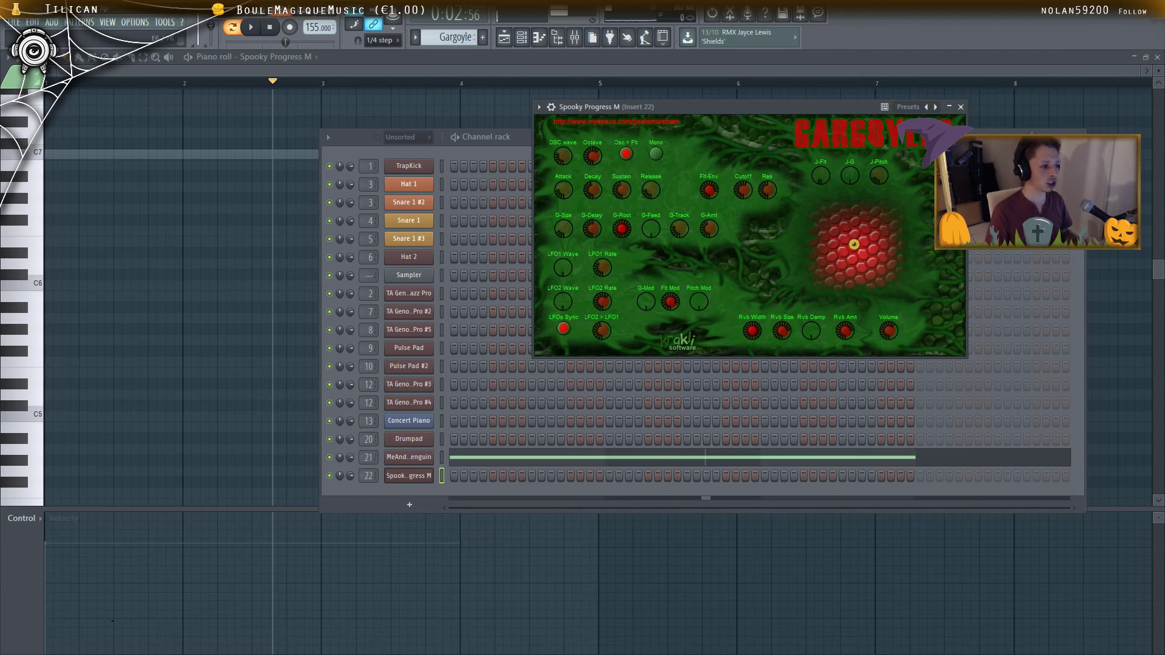
{"action": "left_click", "coordinate": [400, 463]}
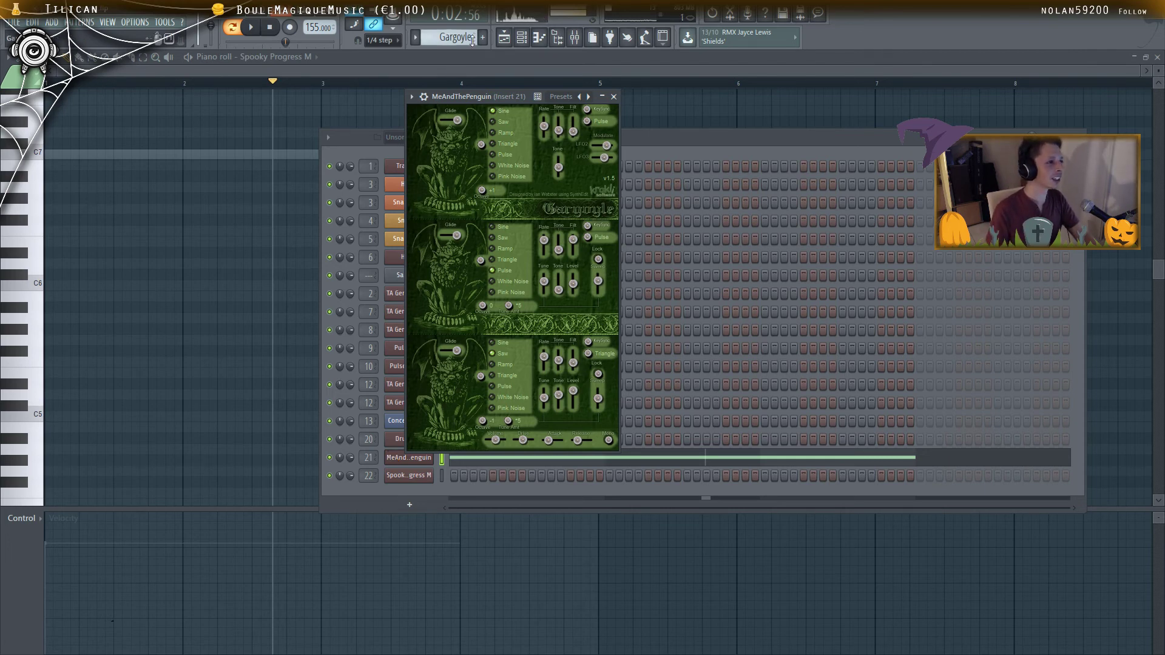
Enable only the Kick 1 and Hatline_BG tracks in the playlist and play the looped section from bar 108
{"action": "left_click", "coordinate": [507, 54]}
{"action": "left_click", "coordinate": [508, 39]}
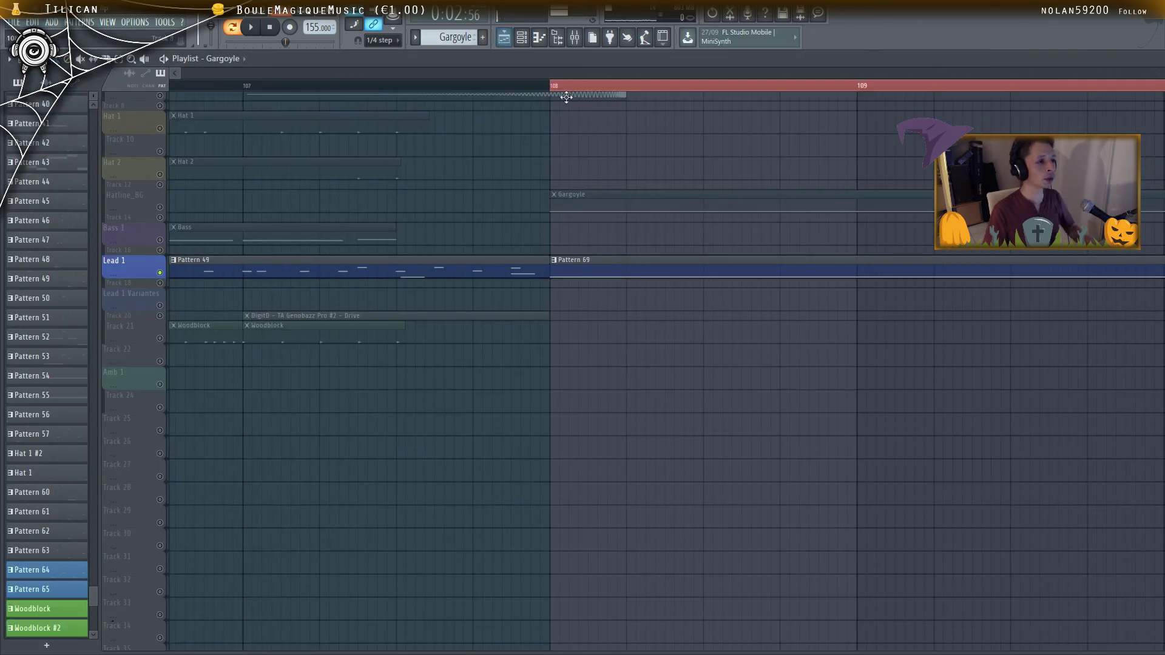
{"action": "left_click", "coordinate": [168, 218]}
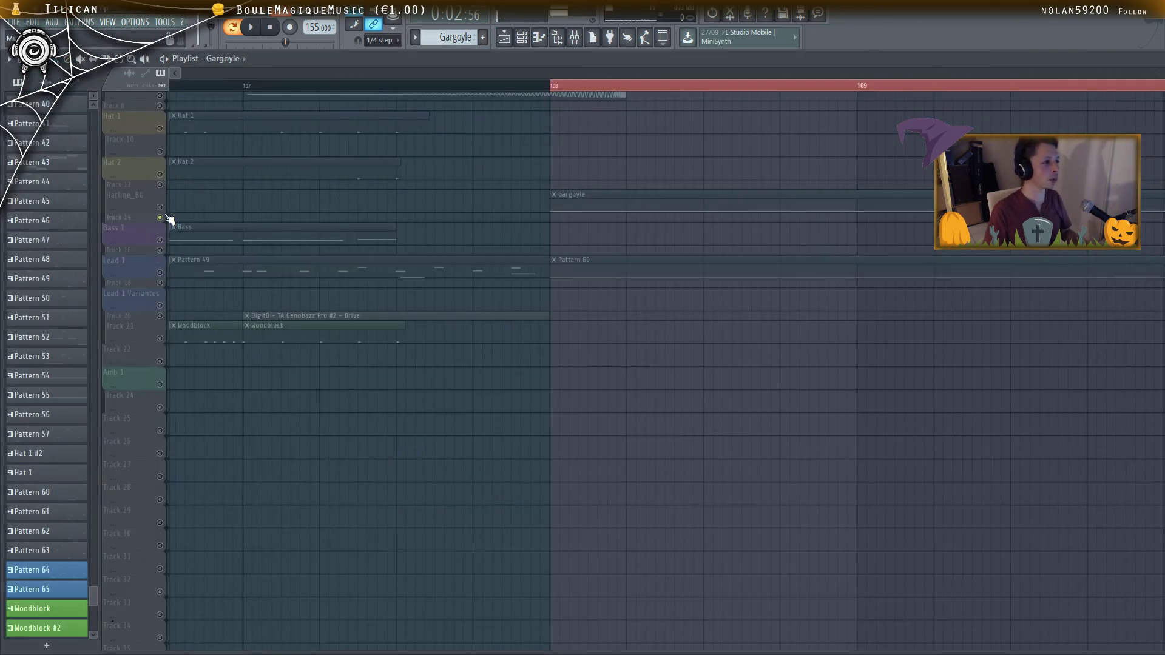
{"action": "scroll", "coordinate": [151, 145], "scroll_direction": "up", "scroll_amount": 5}
{"action": "left_click", "coordinate": [162, 112]}
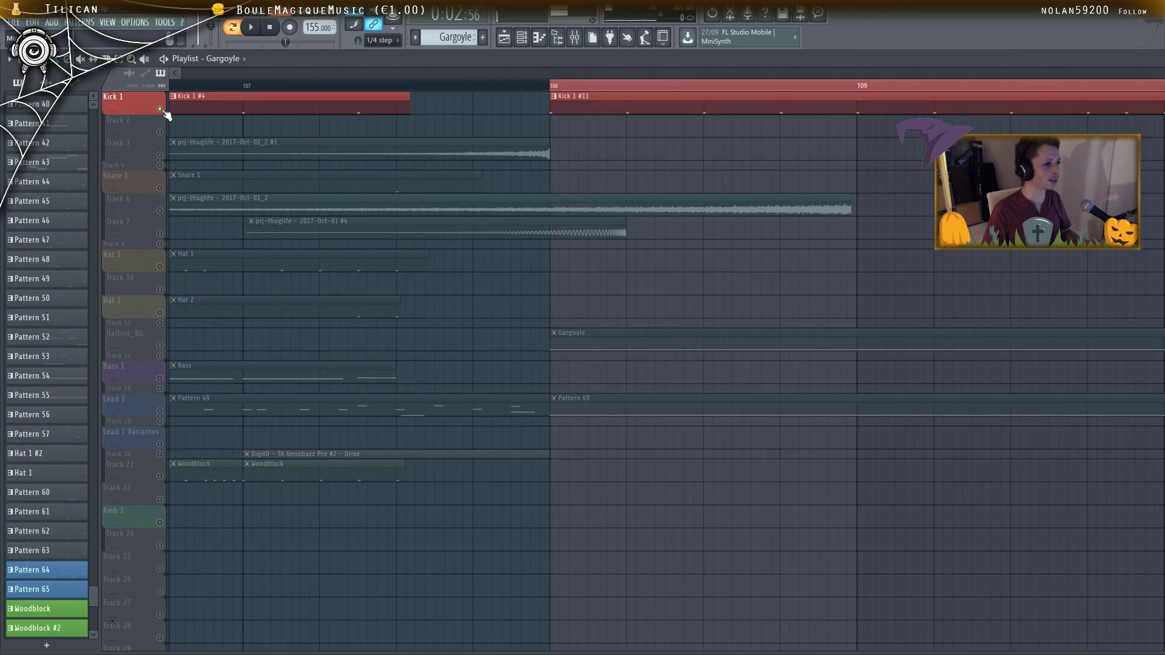
{"action": "left_click", "coordinate": [161, 345]}
{"action": "key", "text": "space"}
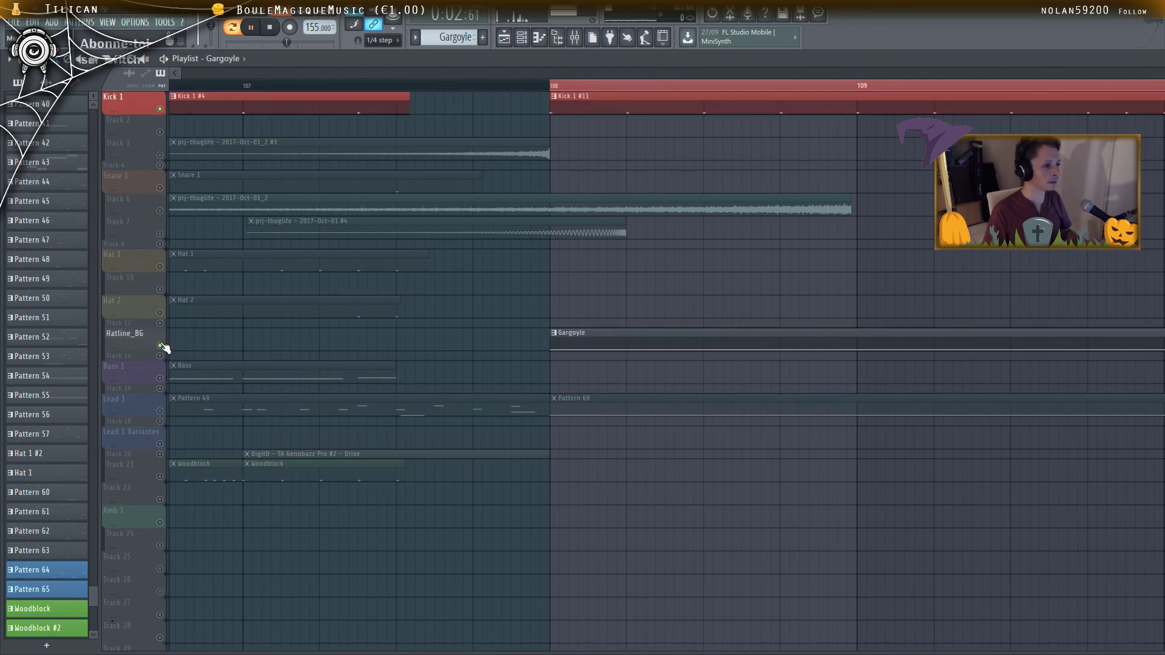
{"action": "left_click", "coordinate": [551, 89]}
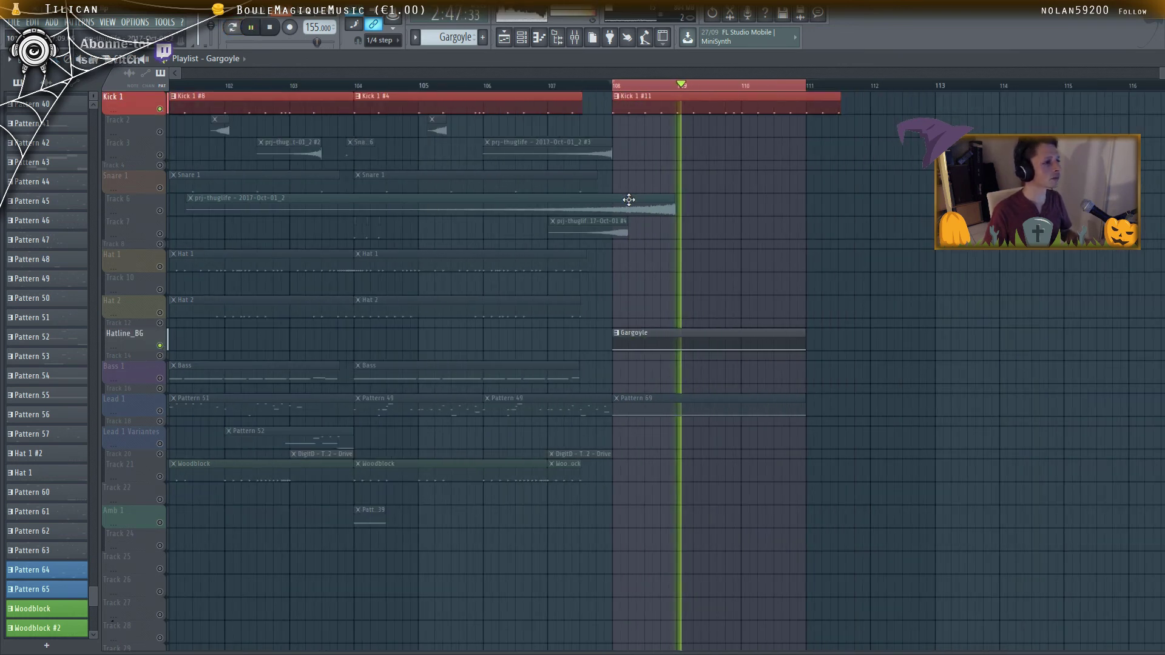
{"action": "scroll", "coordinate": [627, 198], "scroll_direction": "down", "scroll_amount": 5}
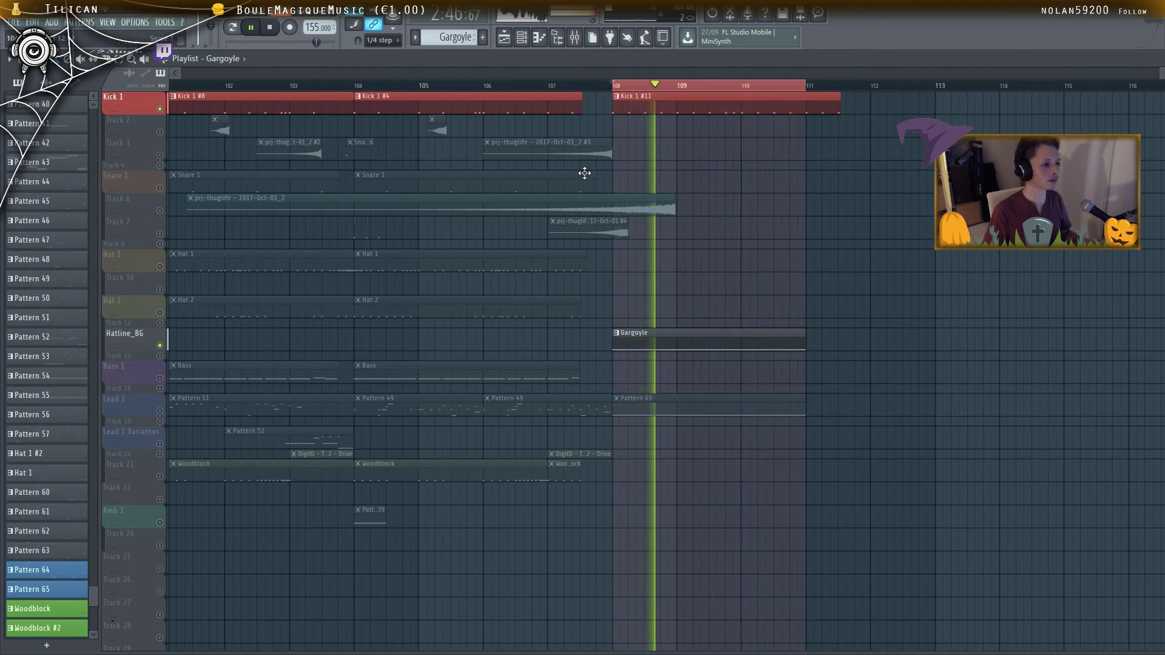
Place a Snare 1 clip at bar 108 of the Snare 1 track and make it a unique pattern
{"action": "left_click", "coordinate": [447, 181]}
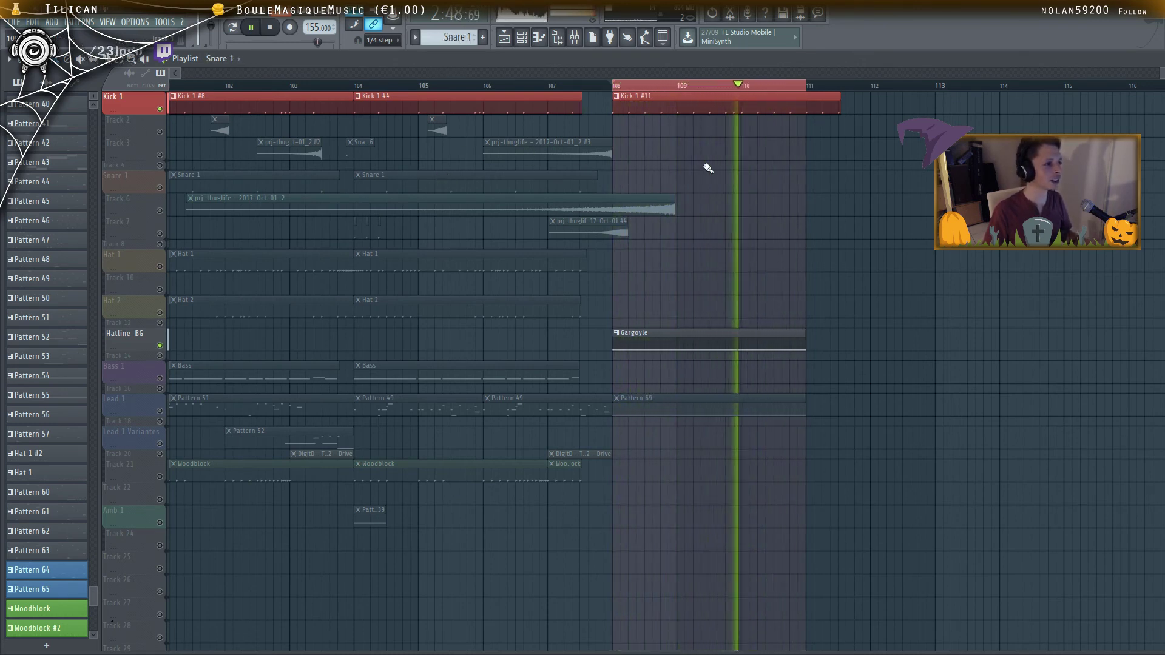
{"action": "left_click", "coordinate": [620, 189]}
{"action": "scroll", "coordinate": [632, 178], "scroll_direction": "up", "scroll_amount": 2}
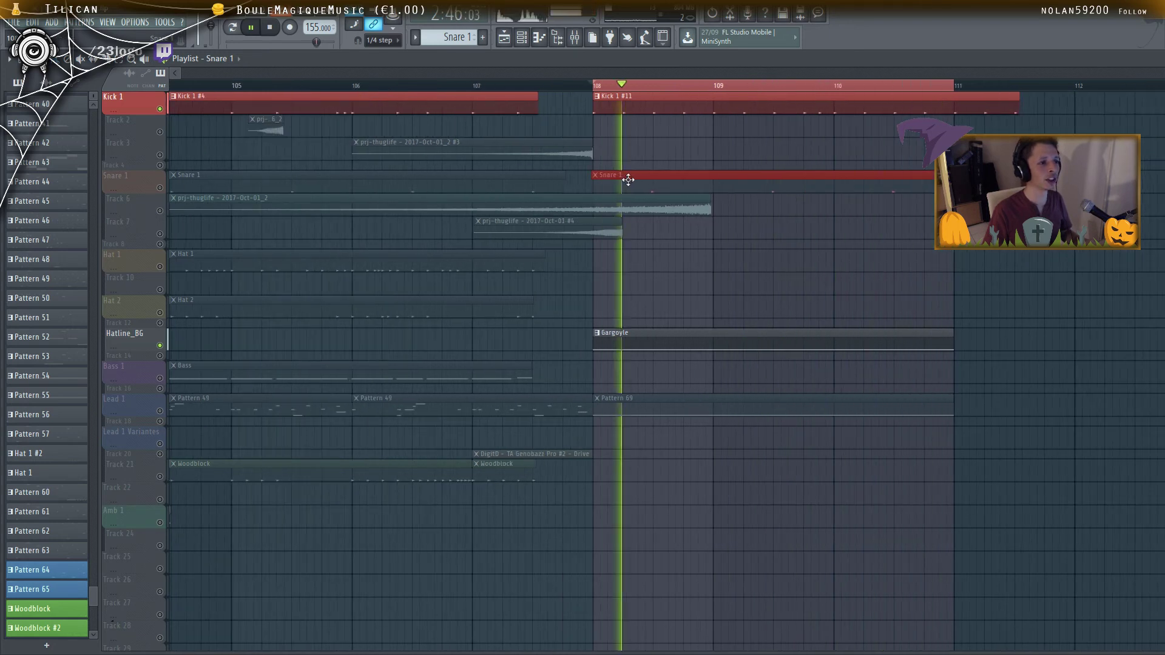
{"action": "right_click", "coordinate": [596, 181]}
{"action": "left_click", "coordinate": [624, 255]}
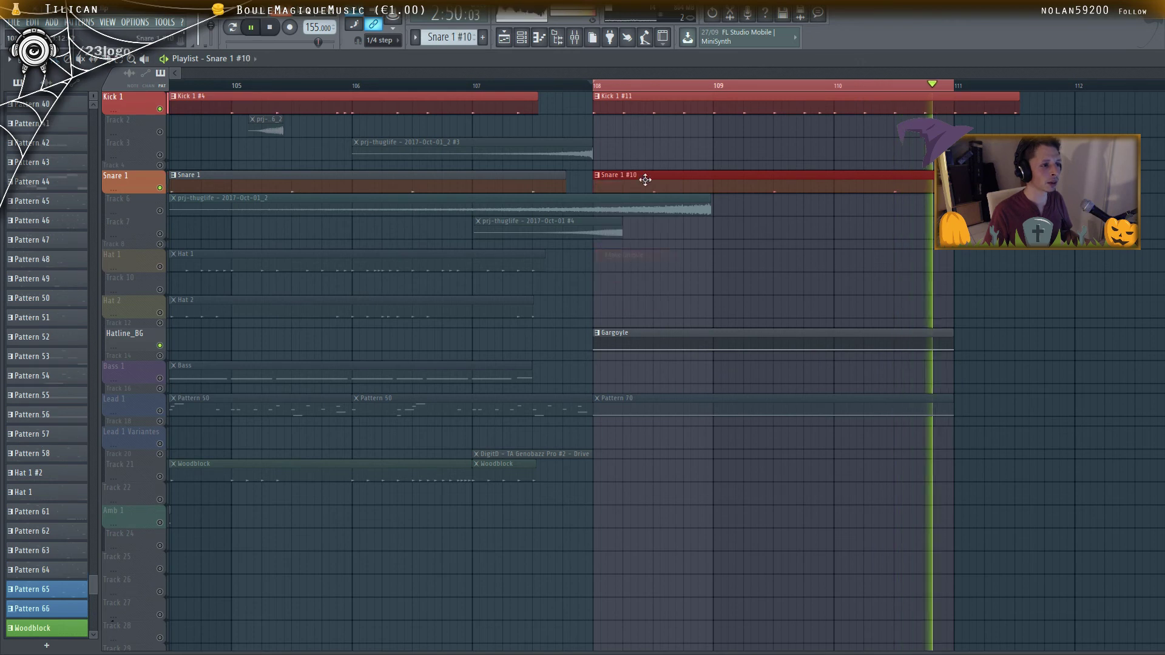
Open the new snare clip's notes, place the four C5 hits on beats 2 and 4 of the first two bars, and pause playback
{"action": "double_click", "coordinate": [642, 177]}
{"action": "key", "text": "space"}
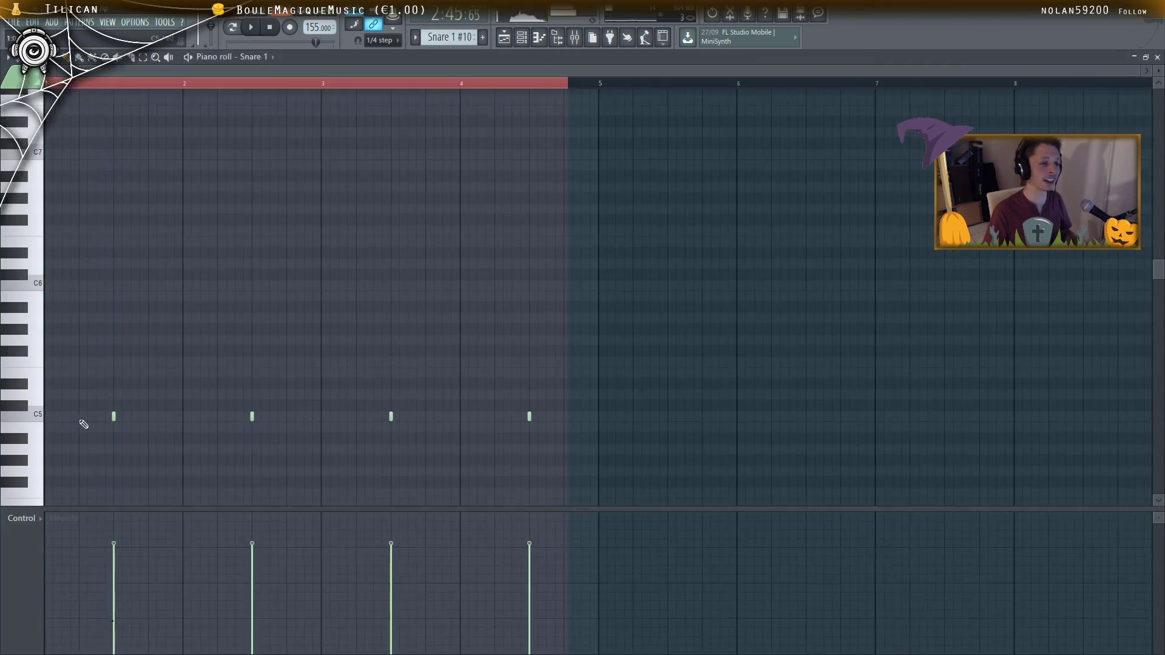
{"action": "left_click_drag", "start_coordinate": [115, 417], "coordinate": [78, 419]}
{"action": "left_click_drag", "start_coordinate": [77, 418], "coordinate": [81, 420]}
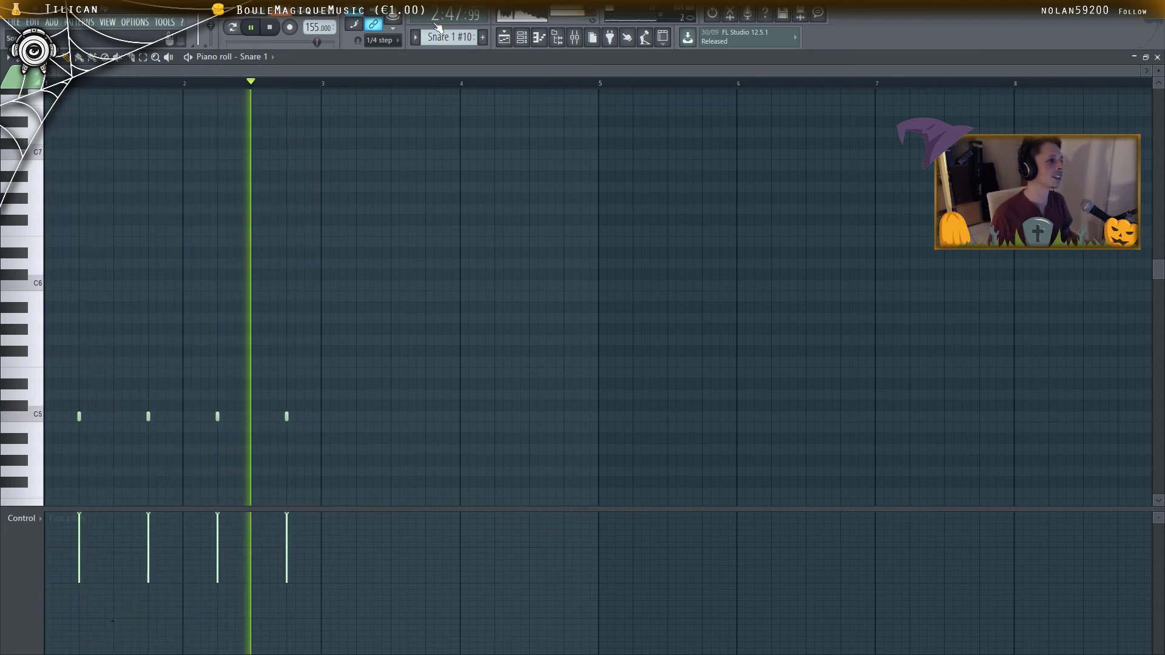
{"action": "left_click", "coordinate": [280, 32]}
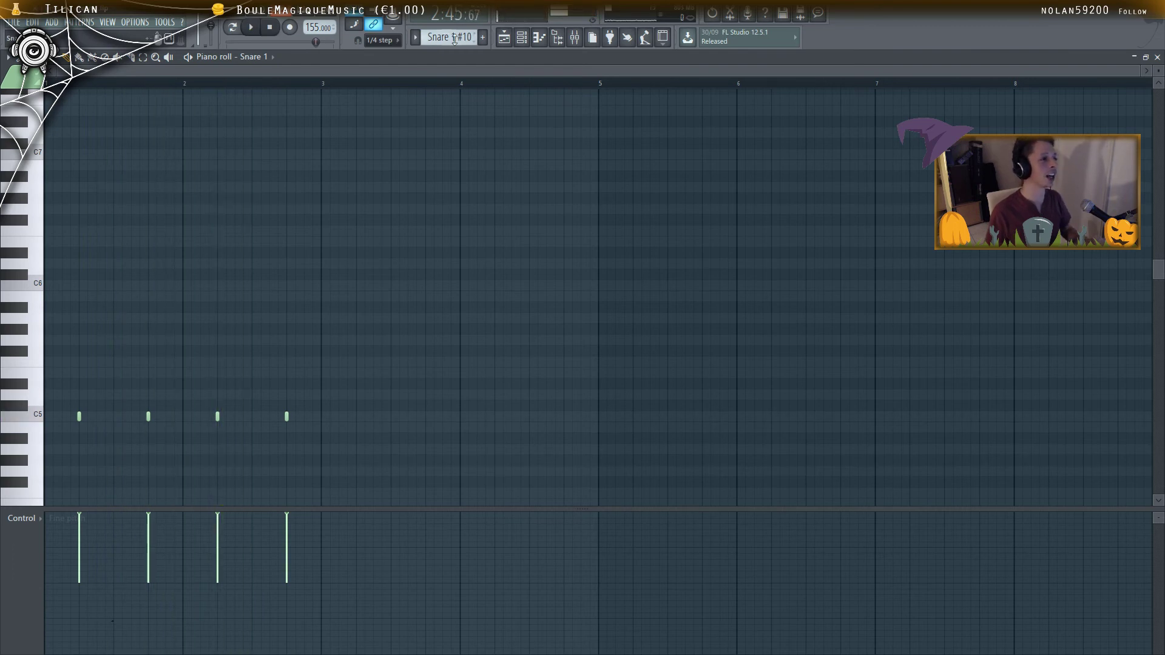
Bring up the MeAndThePenguin and Spooky Progress M synth windows in turn from the channel rack to compare them
{"action": "left_click", "coordinate": [522, 39]}
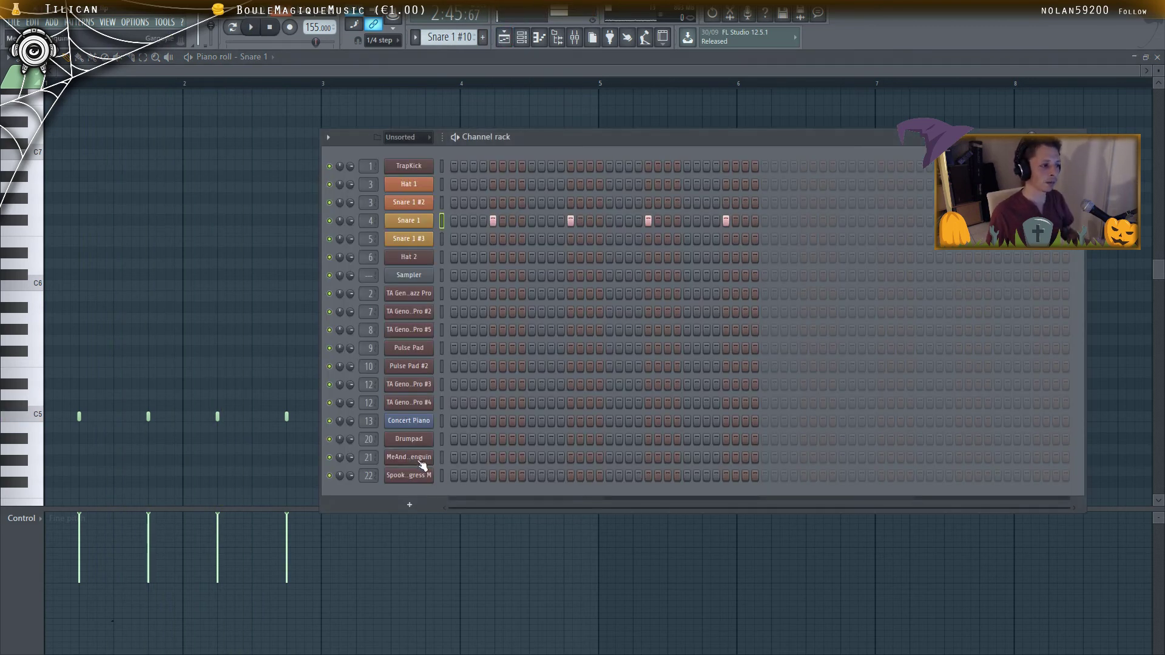
{"action": "left_click", "coordinate": [416, 460]}
{"action": "left_click", "coordinate": [416, 476]}
{"action": "left_click", "coordinate": [416, 460]}
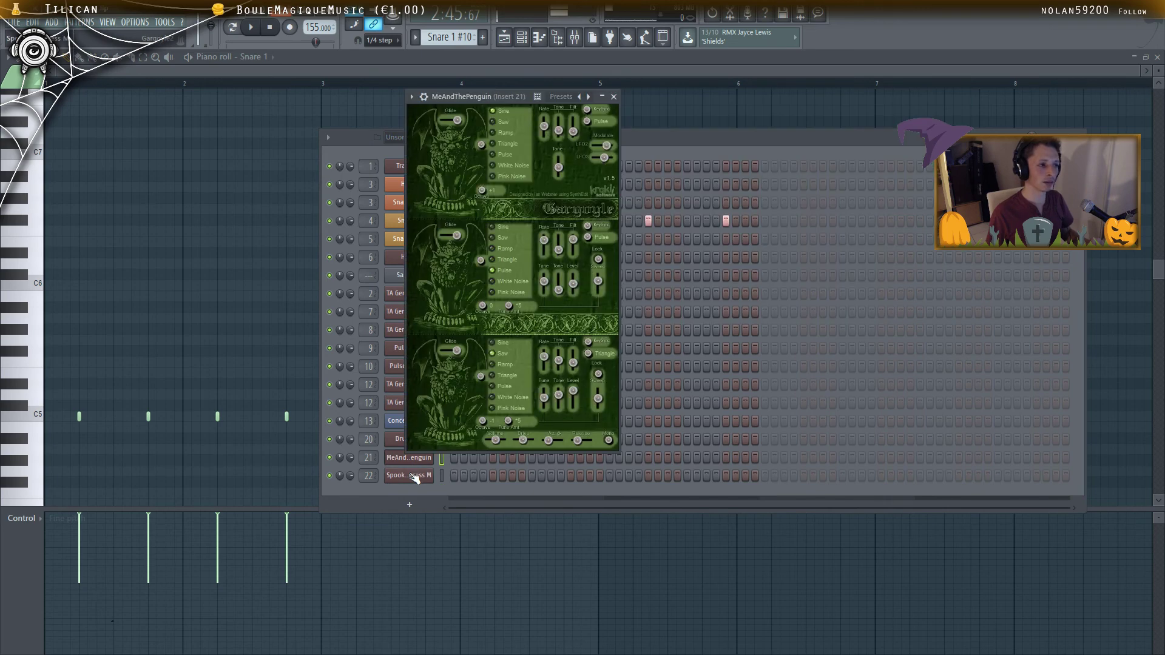
{"action": "left_click", "coordinate": [412, 478]}
{"action": "left_click", "coordinate": [410, 459]}
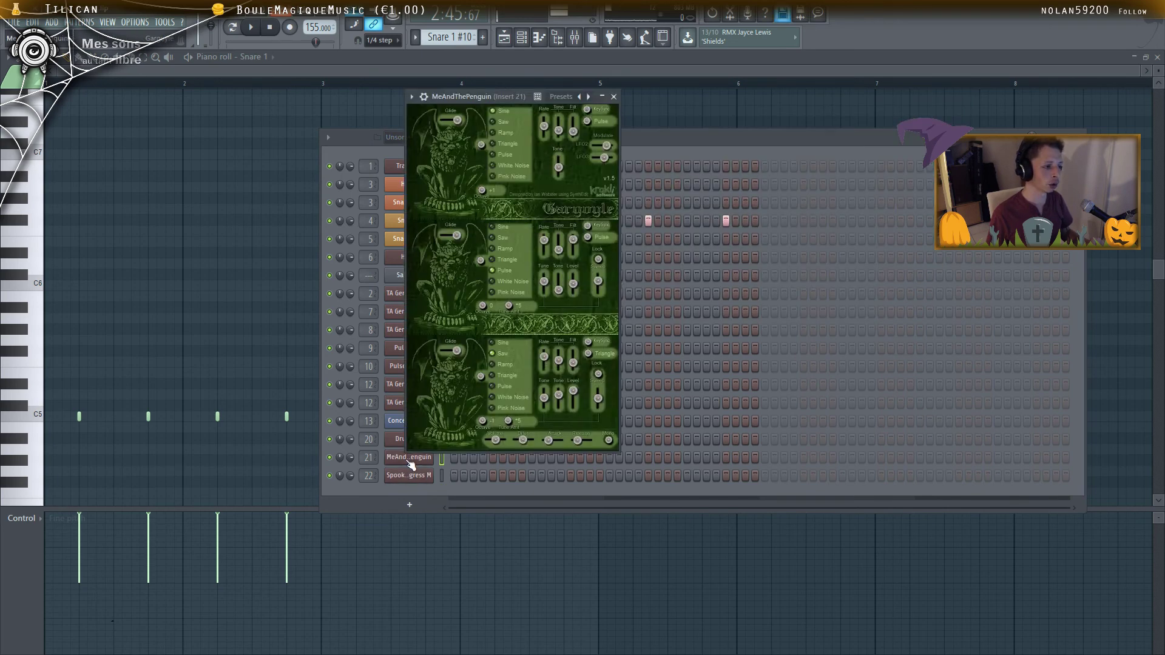
{"action": "left_click", "coordinate": [414, 477]}
{"action": "left_click", "coordinate": [411, 460]}
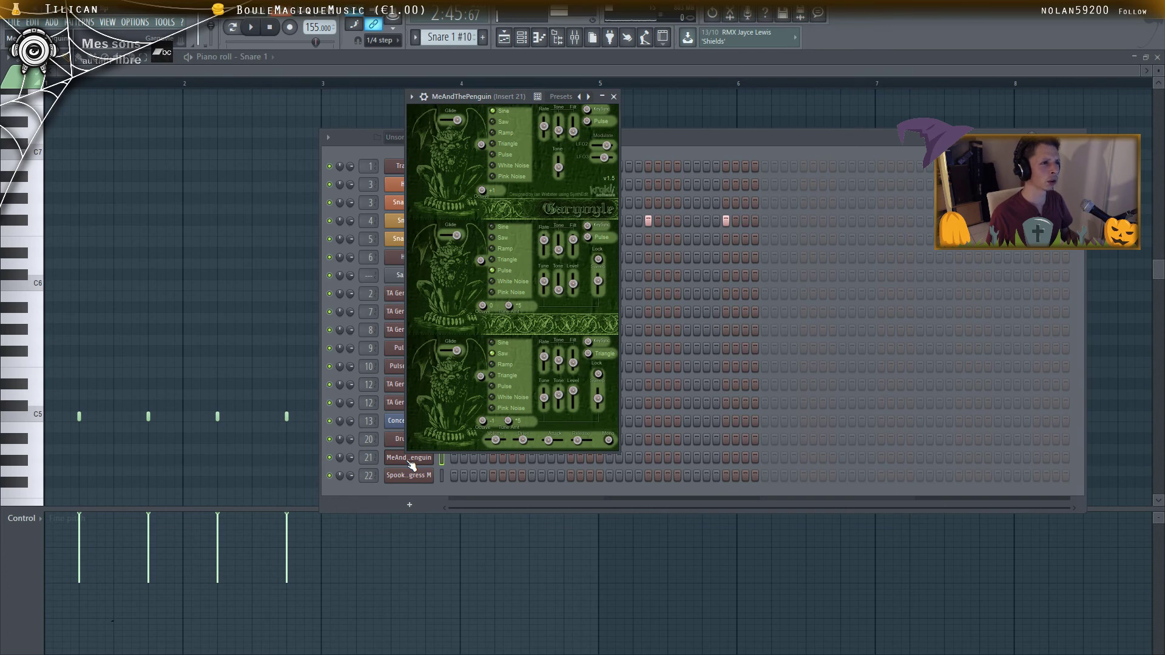
{"action": "left_click", "coordinate": [416, 479]}
{"action": "left_click", "coordinate": [414, 460]}
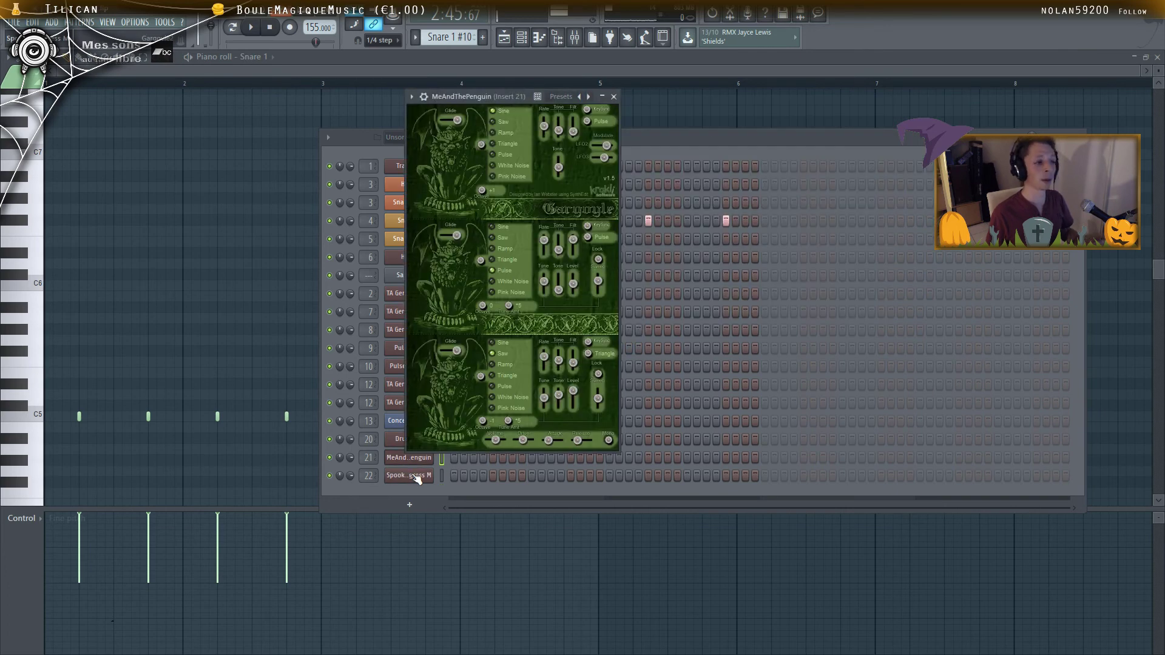
{"action": "left_click", "coordinate": [416, 479]}
{"action": "left_click", "coordinate": [413, 460]}
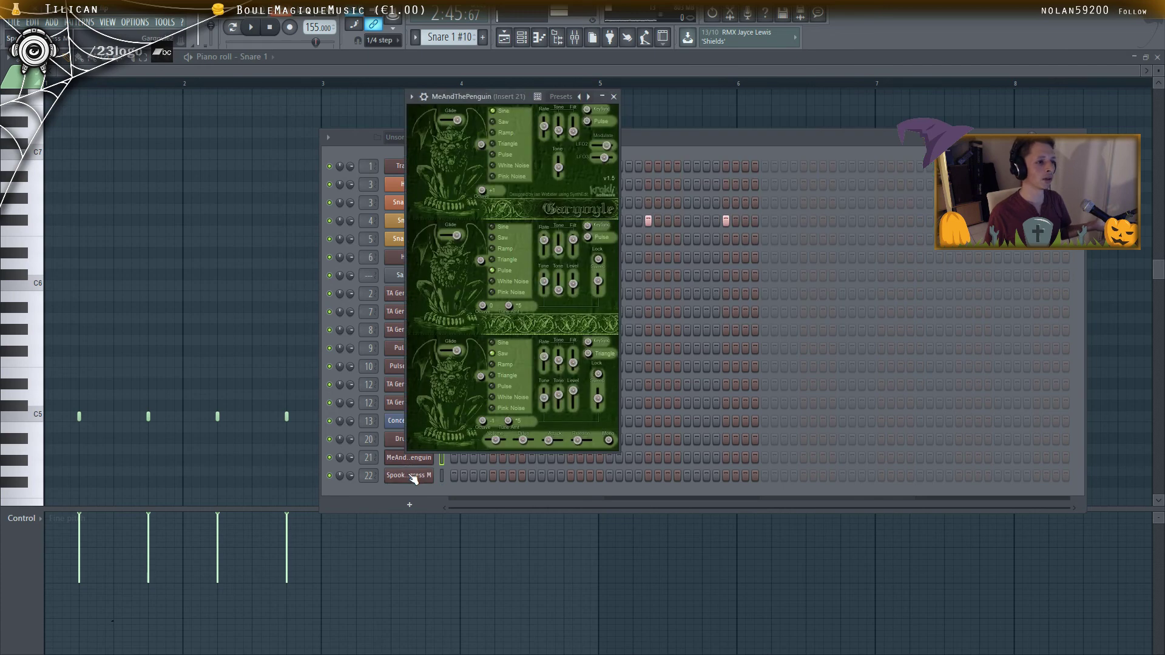
{"action": "left_click", "coordinate": [415, 478]}
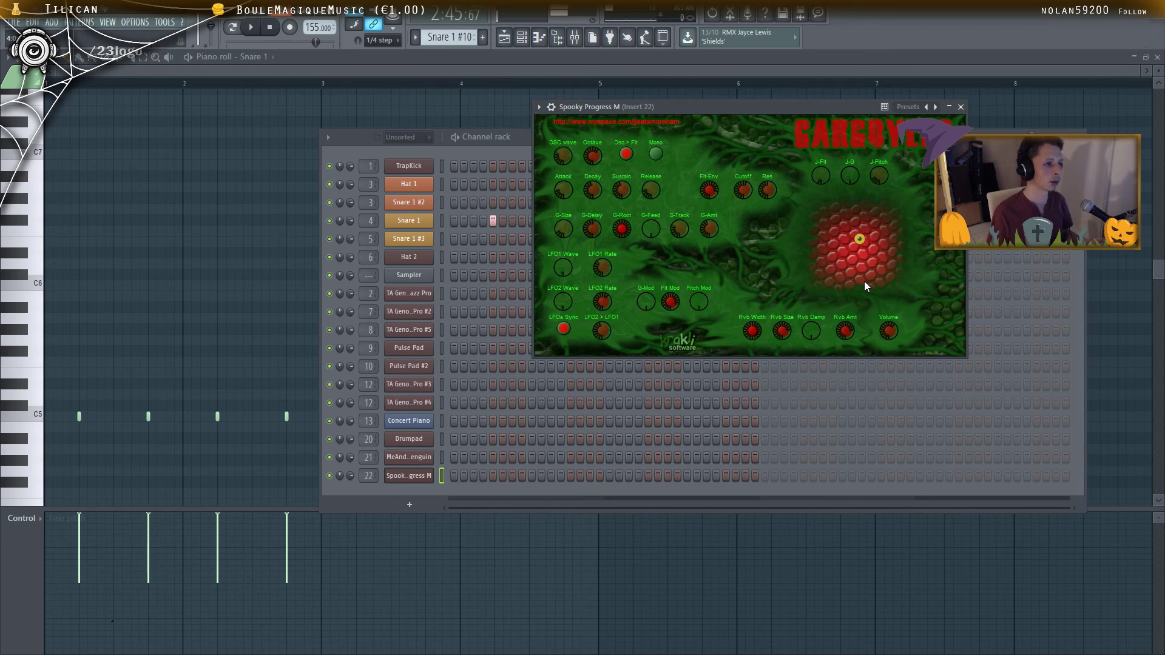
{"action": "left_click", "coordinate": [411, 457]}
{"action": "left_click", "coordinate": [415, 461]}
{"action": "left_click", "coordinate": [419, 475]}
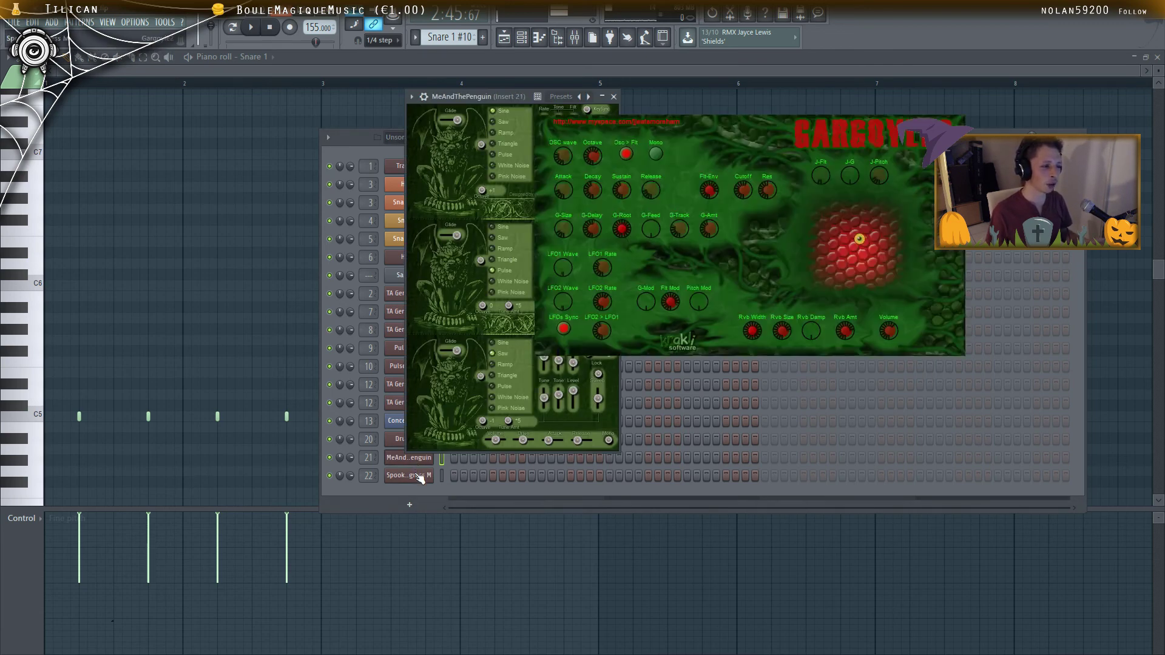
{"action": "left_click", "coordinate": [428, 458]}
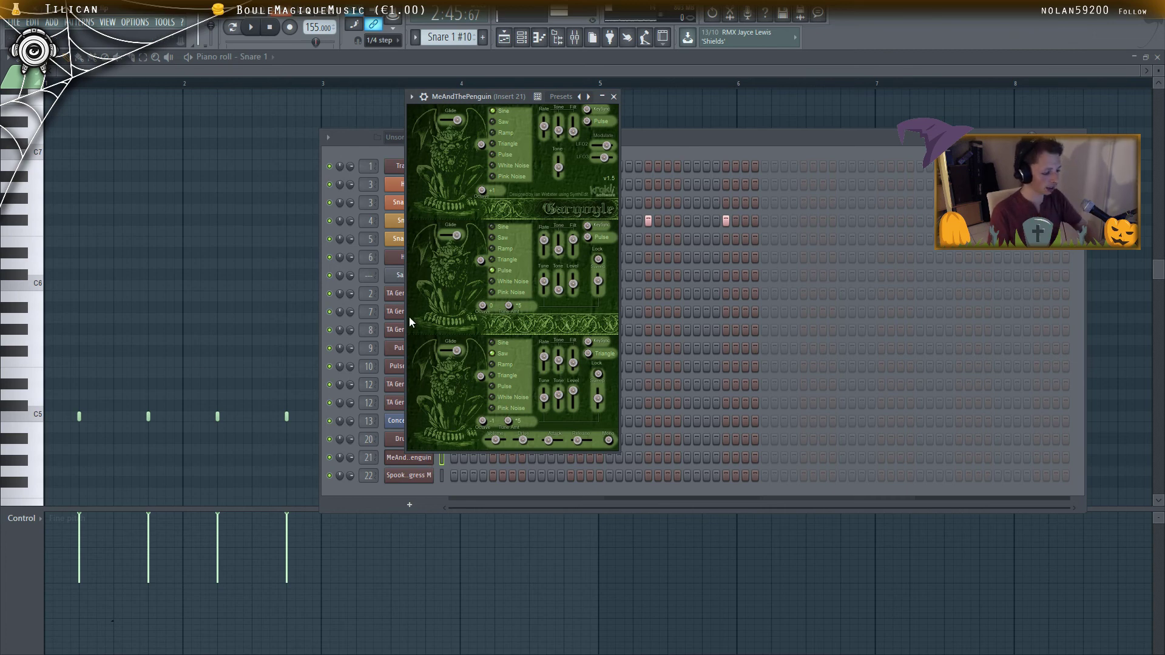
Open the Spooky Progress M channel's synth and load the Strange Bass M preset
{"action": "left_click", "coordinate": [409, 477]}
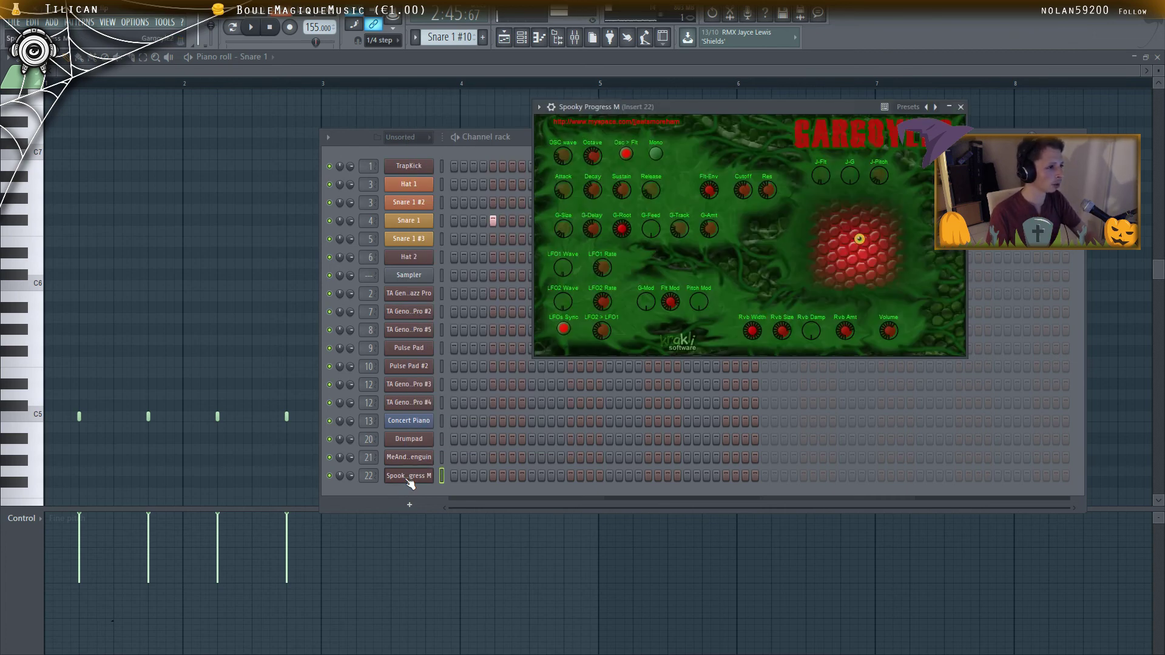
{"action": "left_click", "coordinate": [538, 107]}
{"action": "mouse_move", "coordinate": [607, 143]}
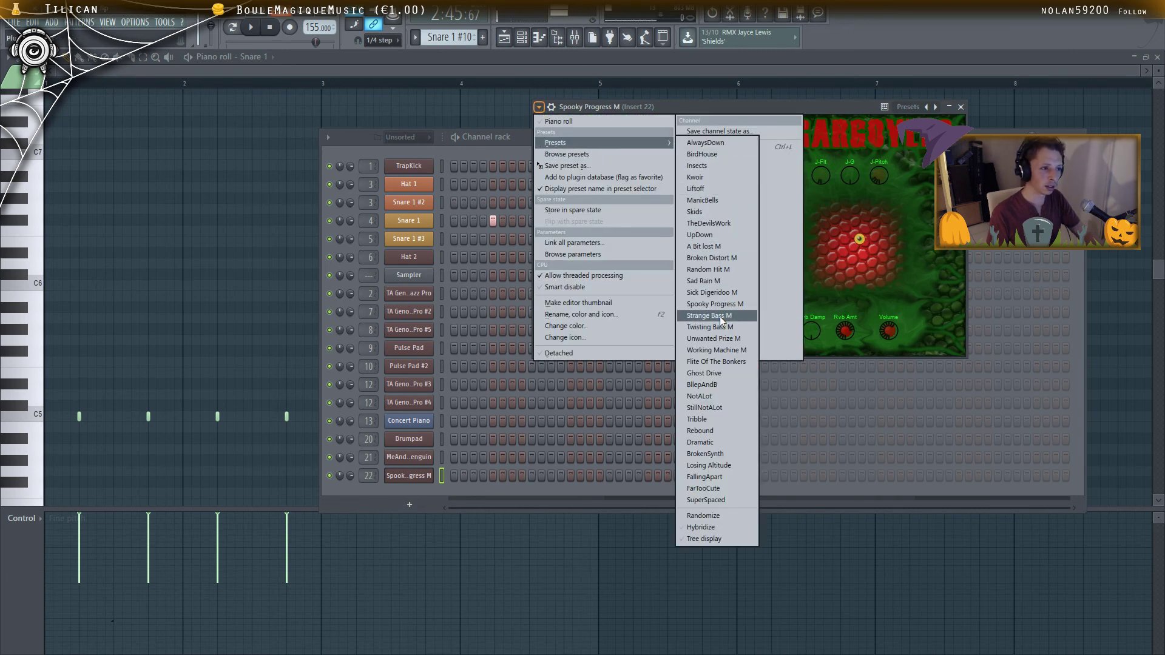
{"action": "left_click", "coordinate": [710, 316]}
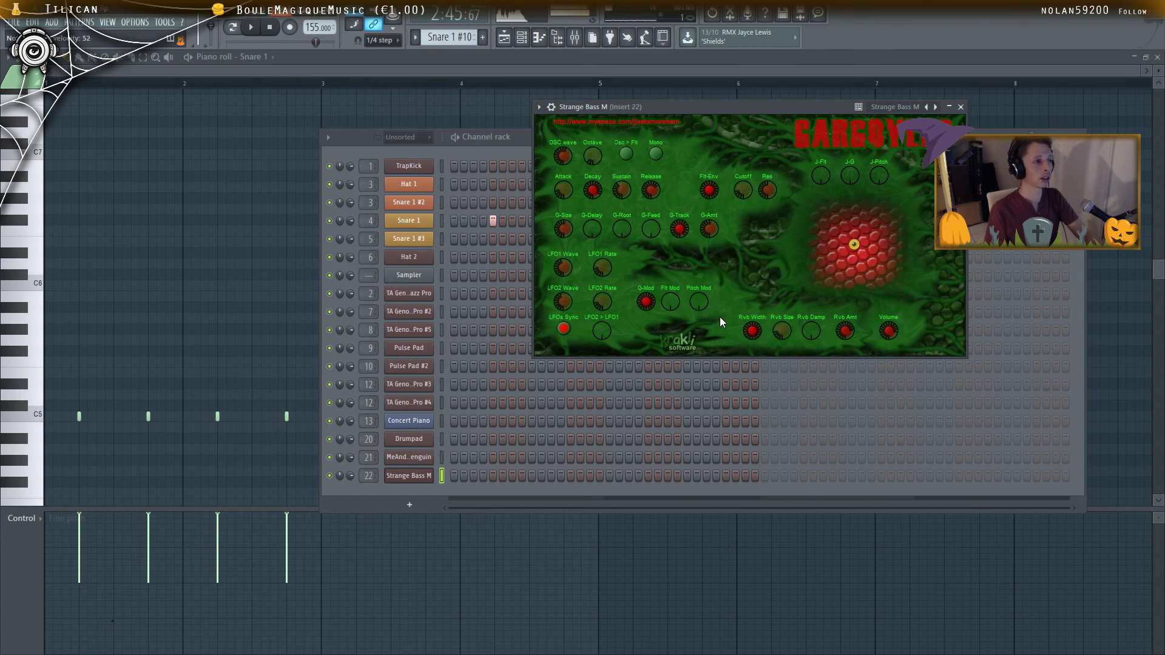
Solo the Lead 1 track in the playlist and open its Pattern 70 clip in the piano roll
{"action": "left_click", "coordinate": [522, 38]}
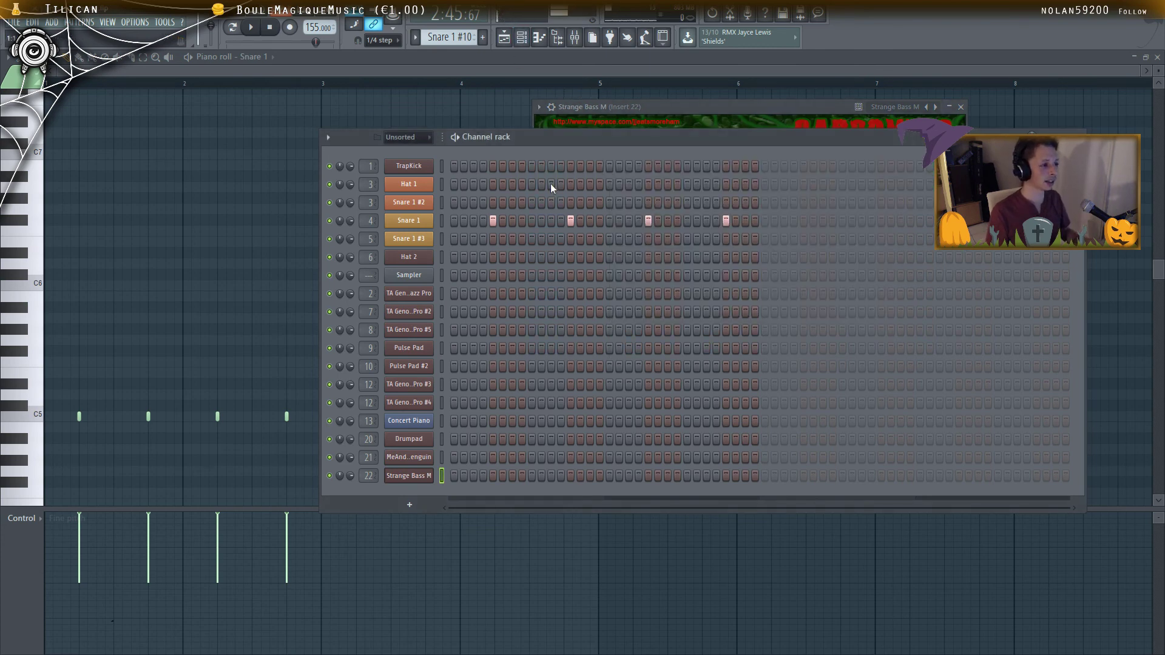
{"action": "left_click", "coordinate": [504, 38]}
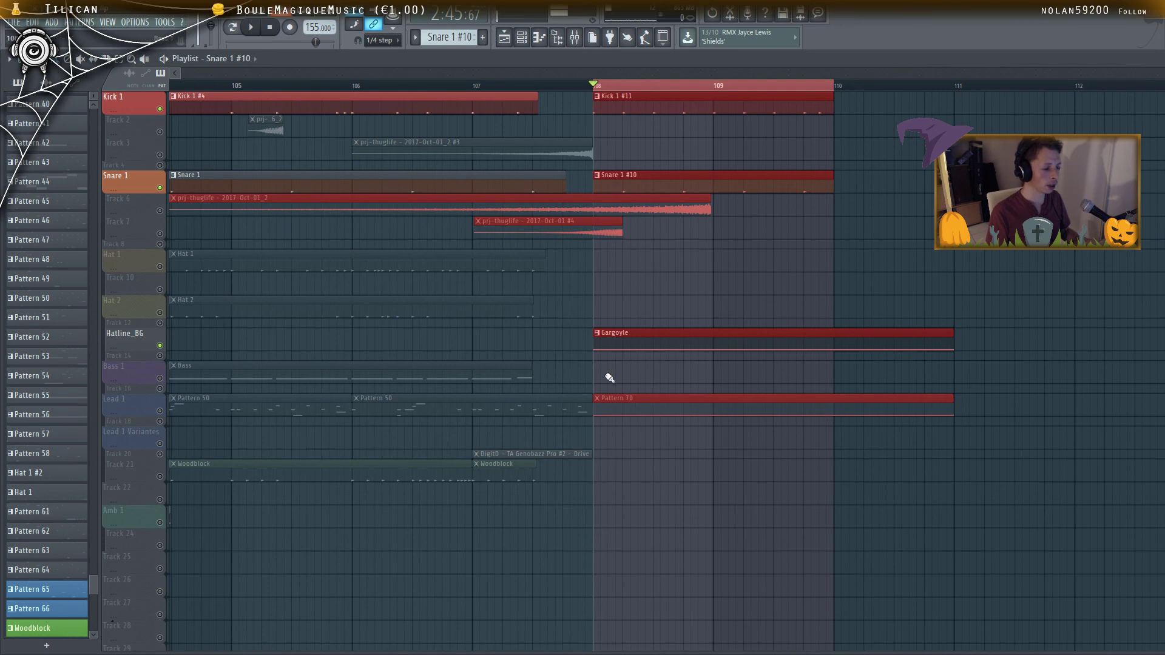
{"action": "left_click", "coordinate": [165, 415]}
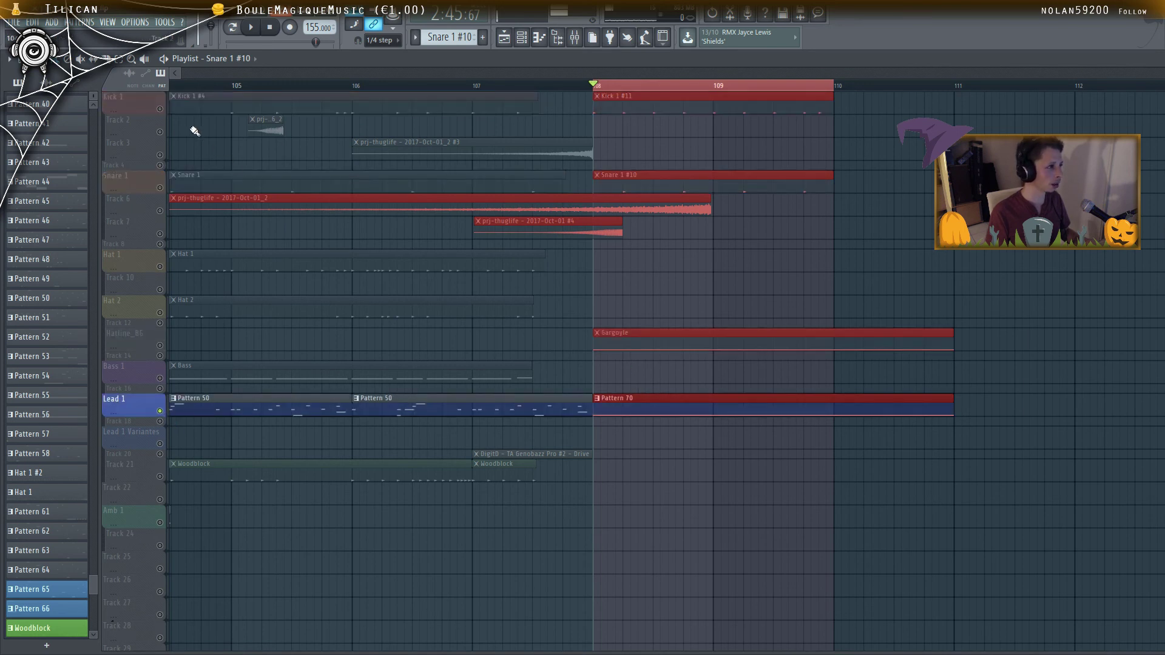
{"action": "double_click", "coordinate": [625, 407]}
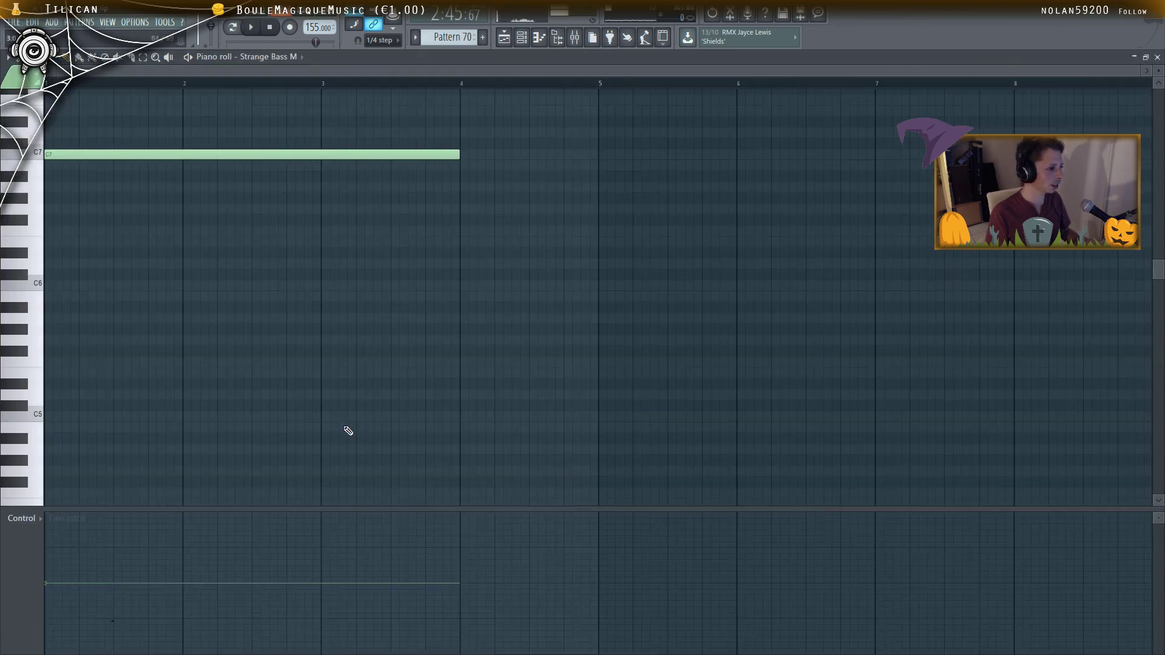
Move the long C7 note down to C5, shorten it, and repeat it as short notes across the first bar
{"action": "left_click_drag", "start_coordinate": [126, 155], "coordinate": [149, 114]}
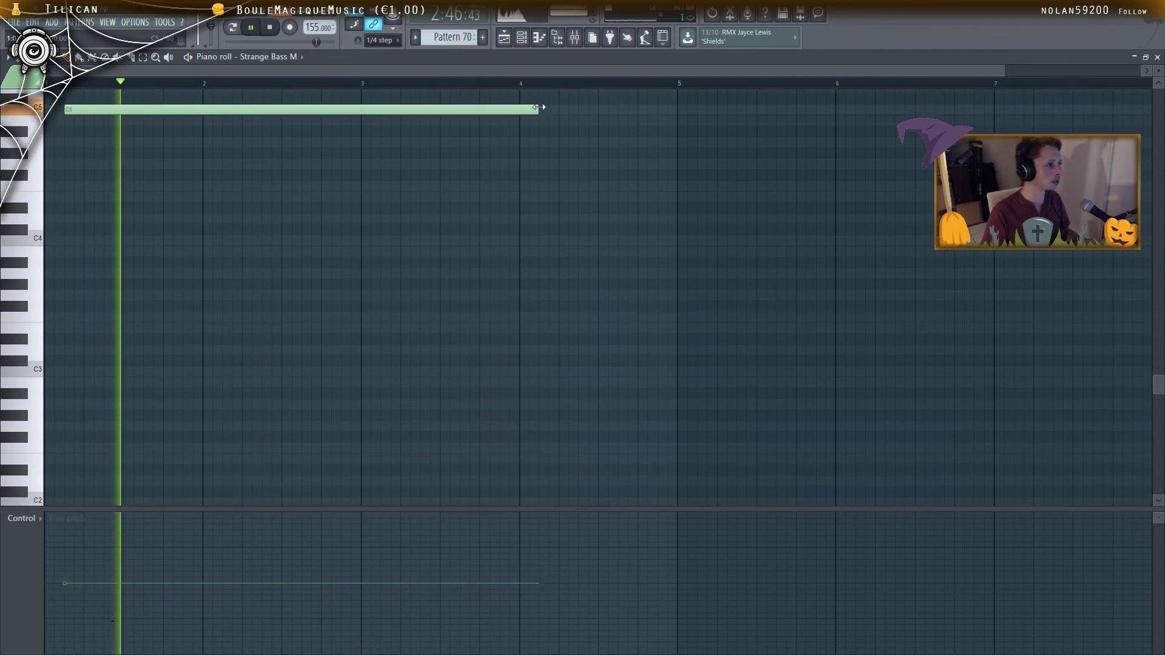
{"action": "left_click_drag", "start_coordinate": [536, 110], "coordinate": [85, 128]}
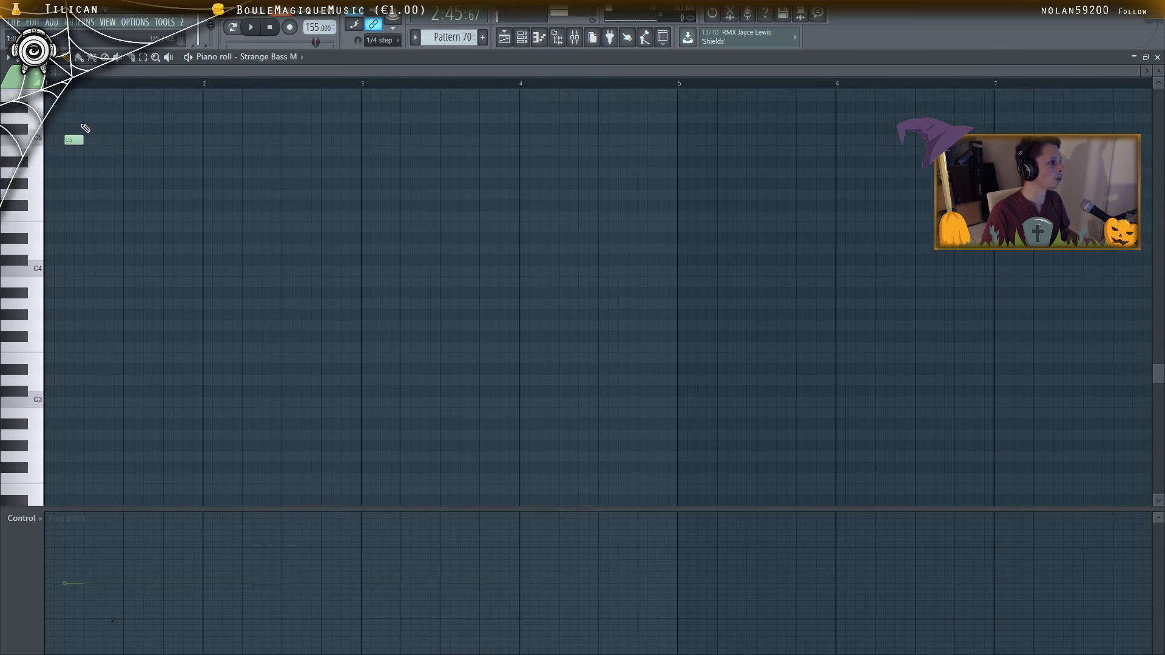
{"action": "left_click", "coordinate": [105, 143]}
{"action": "key", "text": "space"}
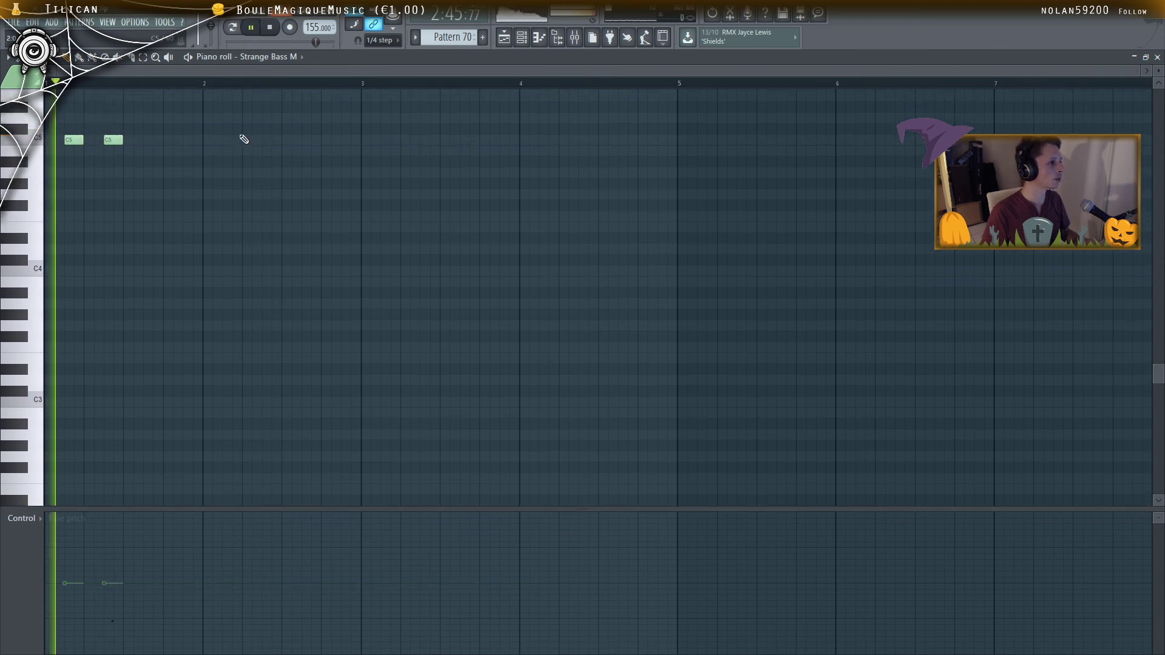
{"action": "left_click", "coordinate": [145, 141]}
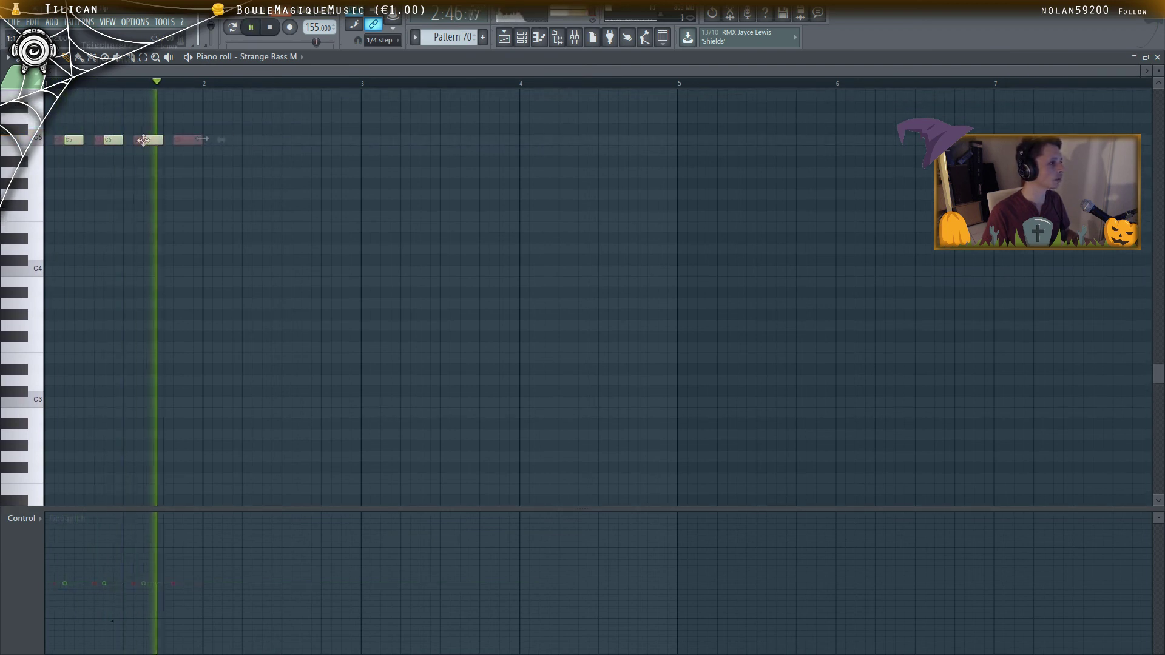
Audition the short notes and transpose them down two octaves to C3
{"action": "key", "text": "space"}
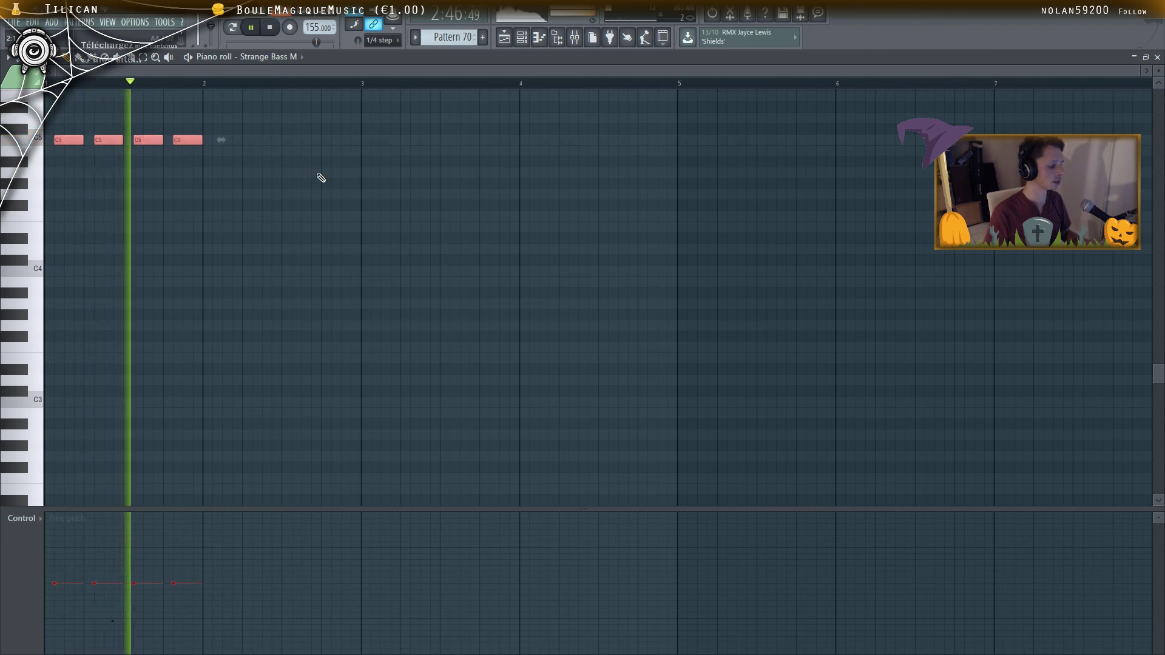
{"action": "key", "text": "ctrl+Down"}
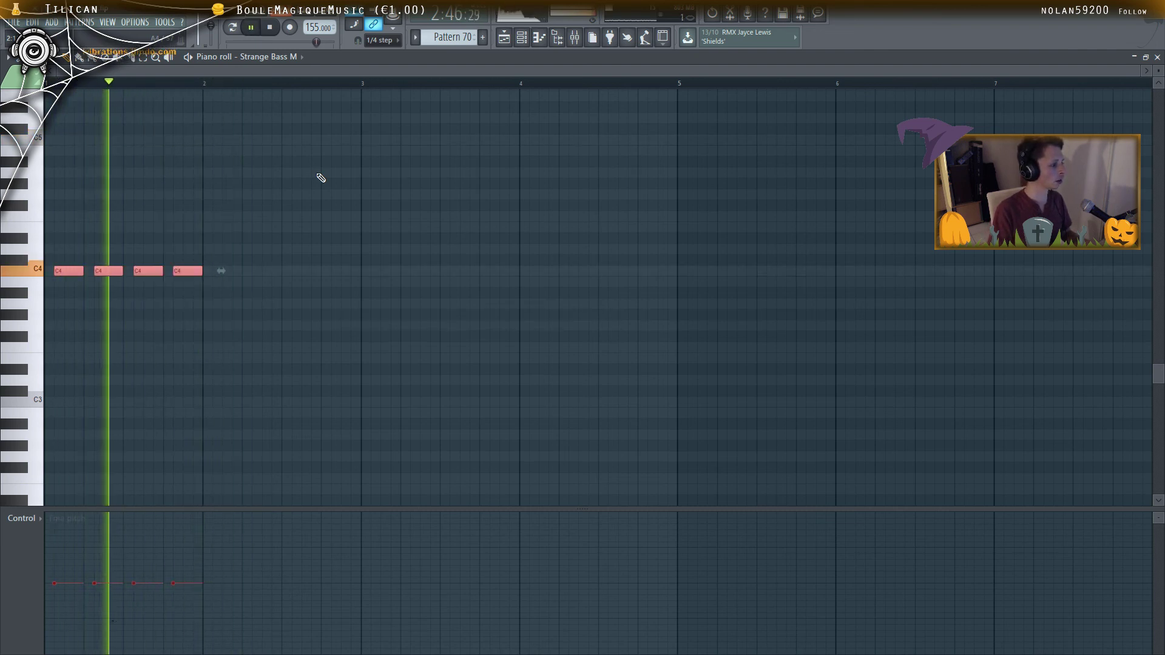
{"action": "key", "text": "ctrl+Down"}
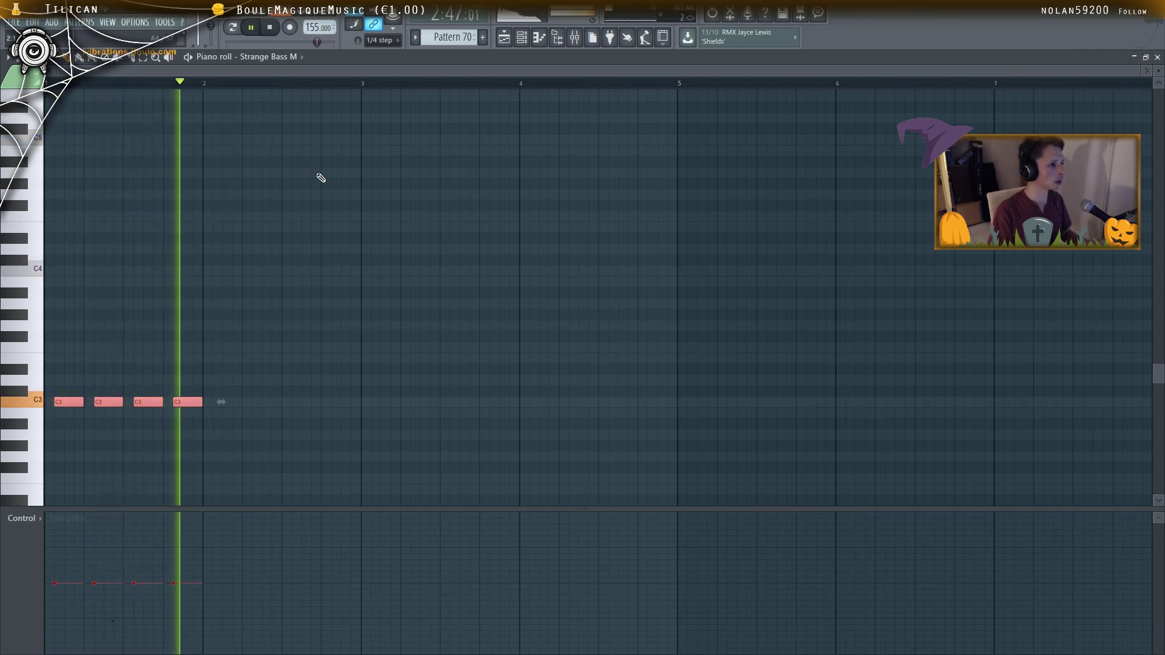
Stop the playback, open the Strange Bass M channel's synth from the channel rack, and play the pattern again
{"action": "key", "text": "space"}
{"action": "left_click", "coordinate": [522, 38]}
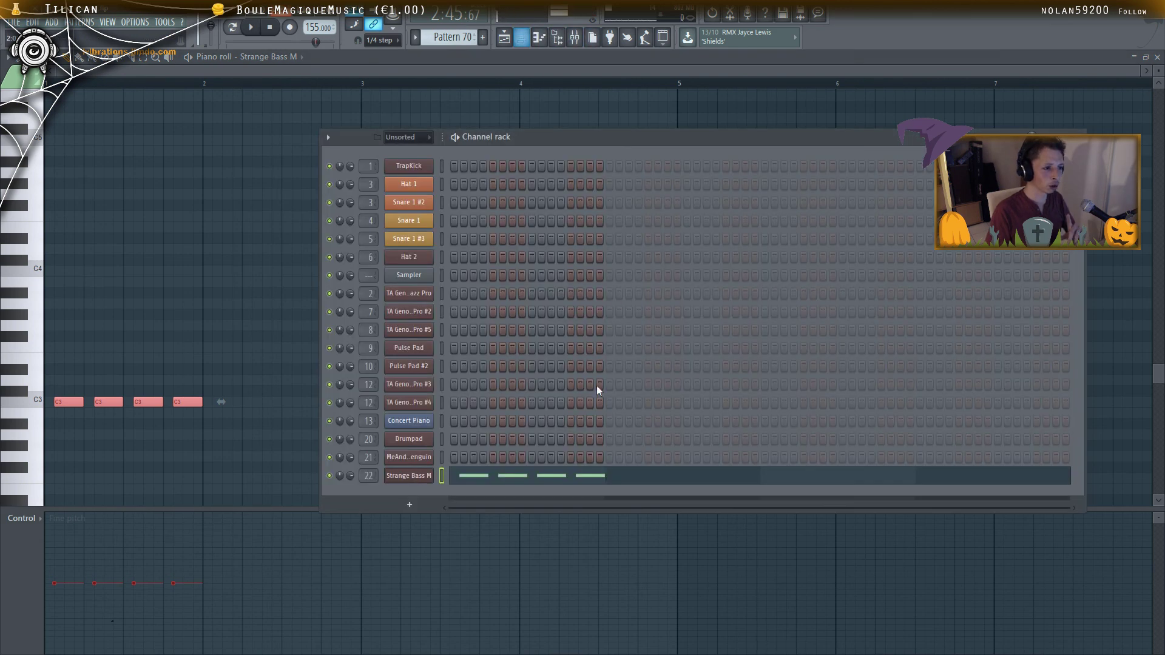
{"action": "left_click", "coordinate": [432, 476]}
{"action": "key", "text": "space"}
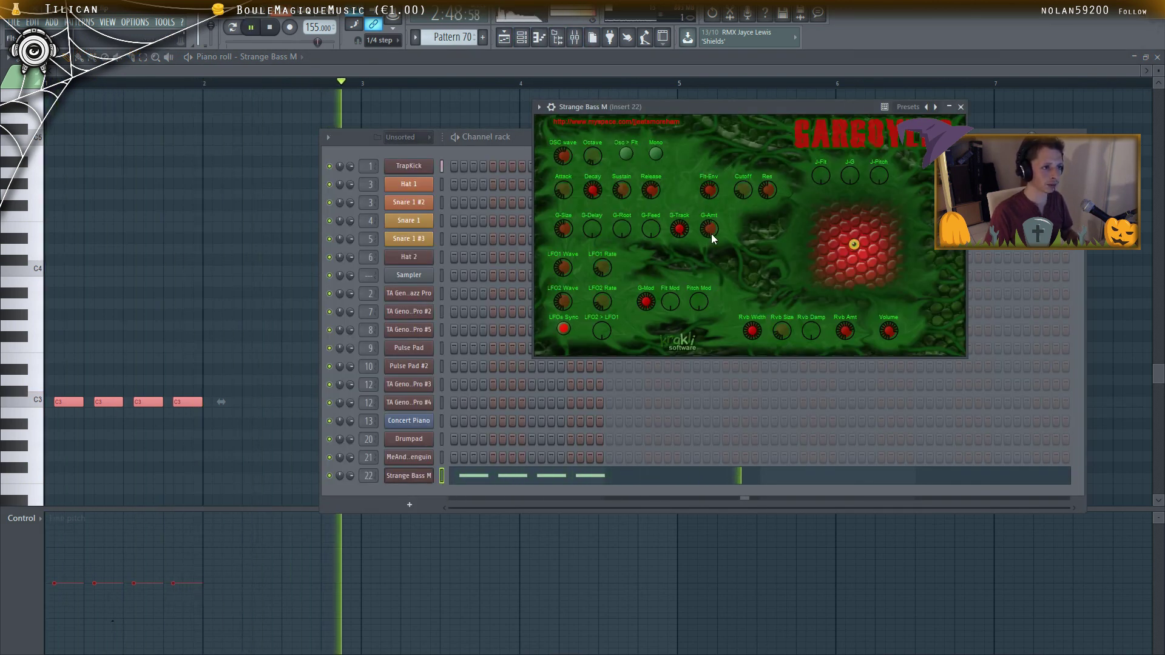
Adjust the filter cutoff and filter envelope while the notes play, and raise the resonance to a high level
{"action": "left_click_drag", "start_coordinate": [741, 192], "coordinate": [733, 88]}
{"action": "left_click_drag", "start_coordinate": [708, 190], "coordinate": [722, 237]}
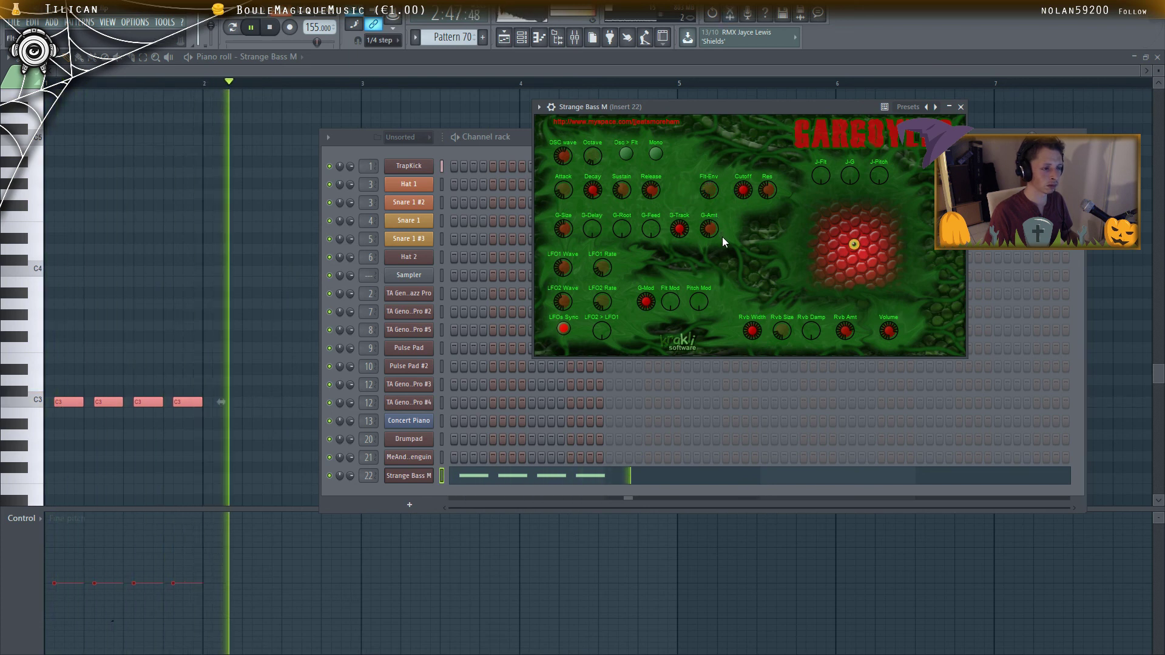
{"action": "left_click_drag", "start_coordinate": [743, 190], "coordinate": [746, 249]}
{"action": "left_click_drag", "start_coordinate": [766, 193], "coordinate": [763, 119]}
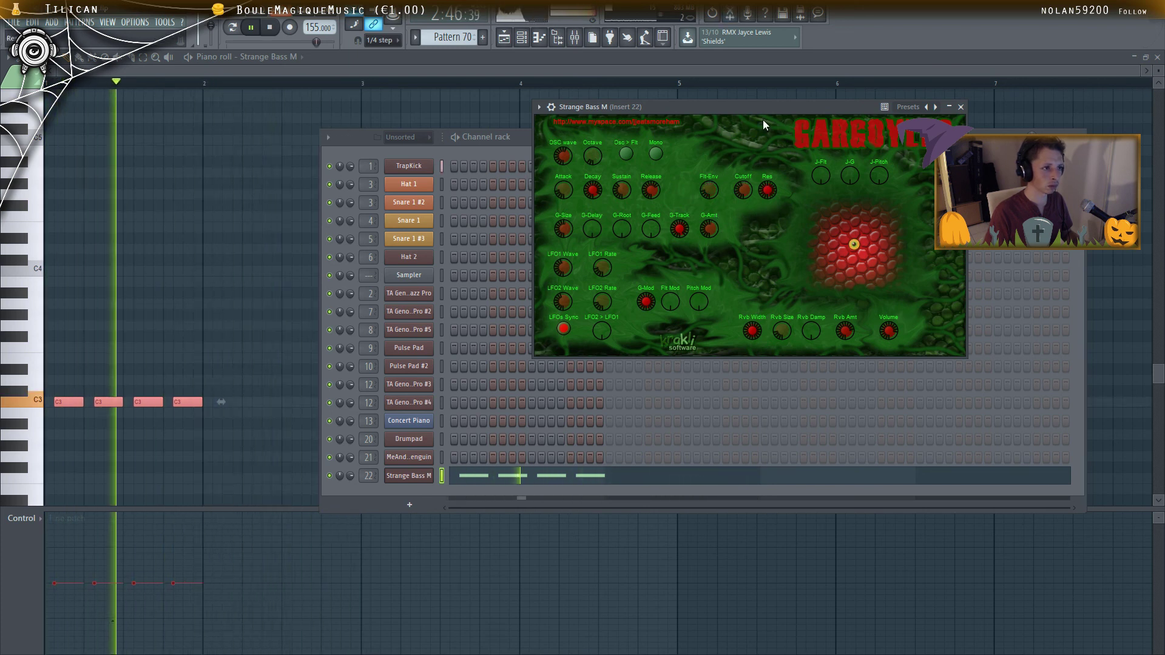
Raise the joystick's filter amount, sweep the joystick to its upper-right and lower-left corners, and adjust the filter envelope
{"action": "left_click_drag", "start_coordinate": [849, 239], "coordinate": [937, 176]}
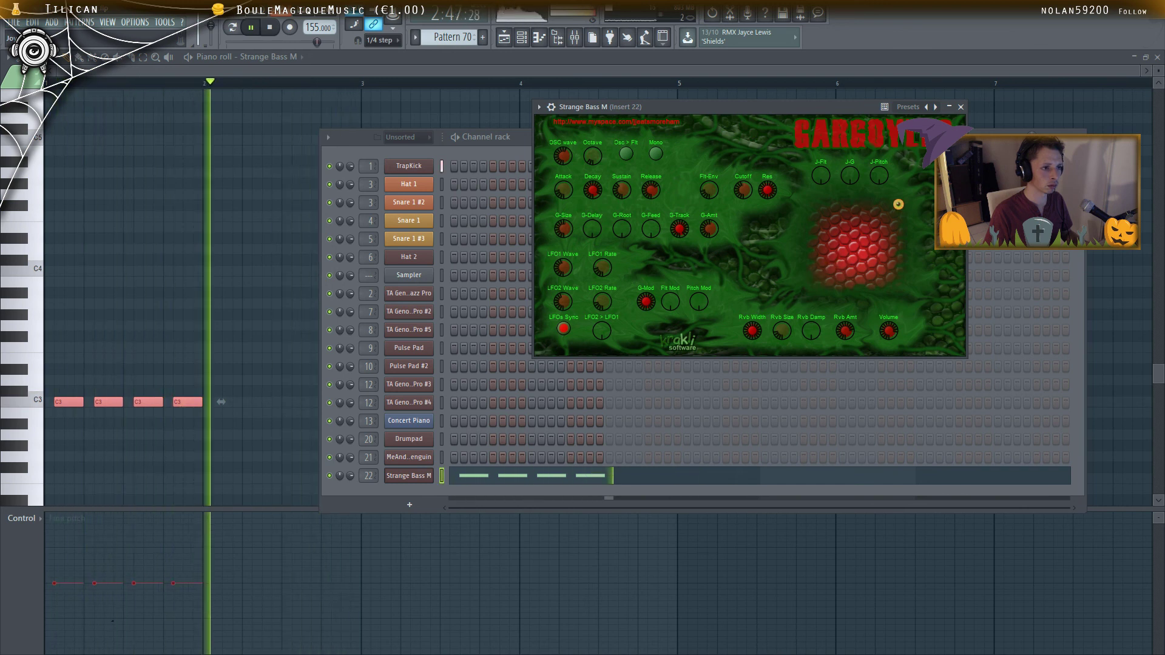
{"action": "left_click_drag", "start_coordinate": [707, 189], "coordinate": [709, 137]}
{"action": "left_click_drag", "start_coordinate": [819, 175], "coordinate": [821, 105]}
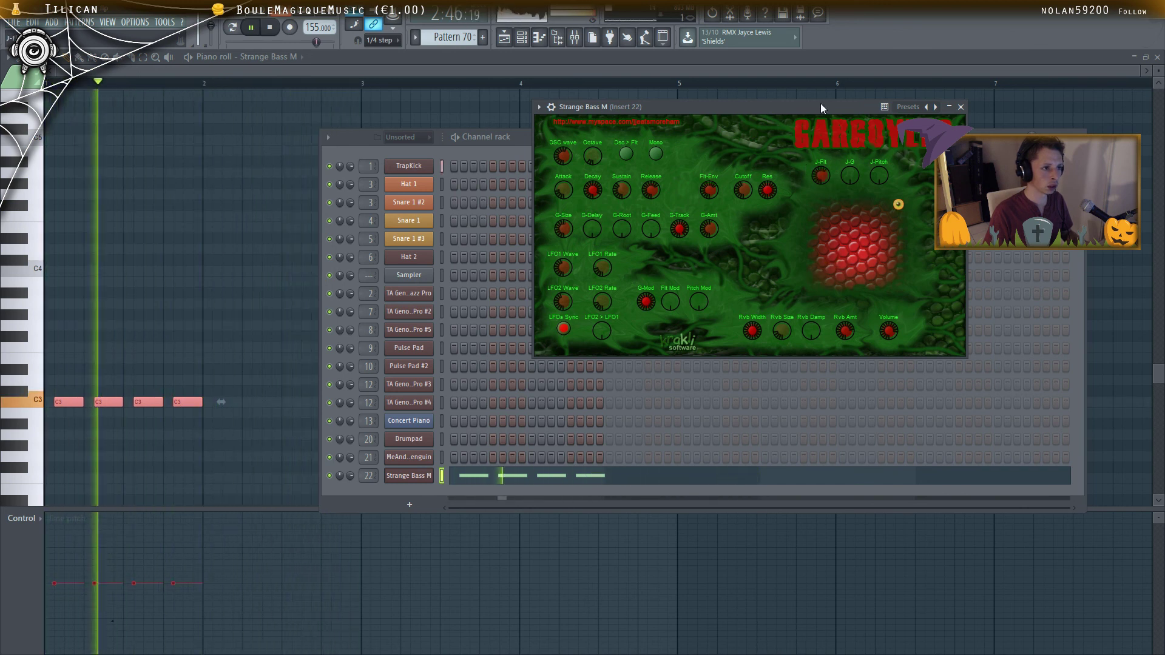
{"action": "left_click_drag", "start_coordinate": [863, 227], "coordinate": [799, 302]}
{"action": "left_click_drag", "start_coordinate": [699, 192], "coordinate": [711, 255]}
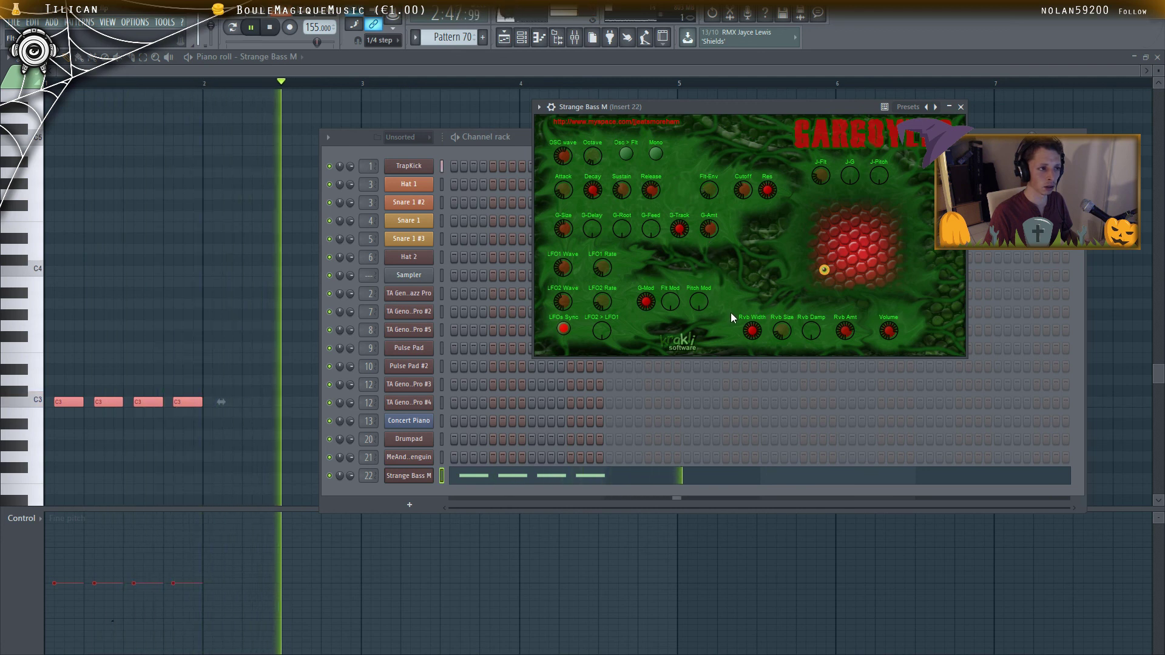
Turn the reverb amount down to zero, reduce the reverb width, and lower the synth's volume
{"action": "left_click_drag", "start_coordinate": [752, 332], "coordinate": [837, 490]}
{"action": "left_click_drag", "start_coordinate": [840, 331], "coordinate": [835, 489]}
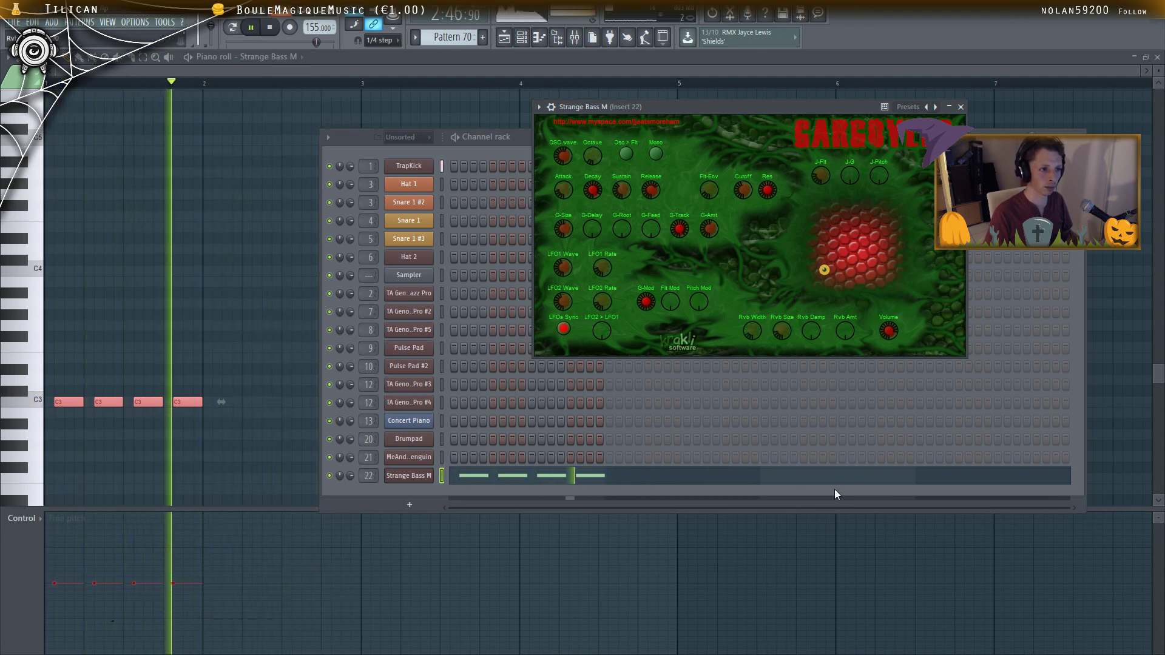
{"action": "left_click_drag", "start_coordinate": [886, 332], "coordinate": [884, 355]}
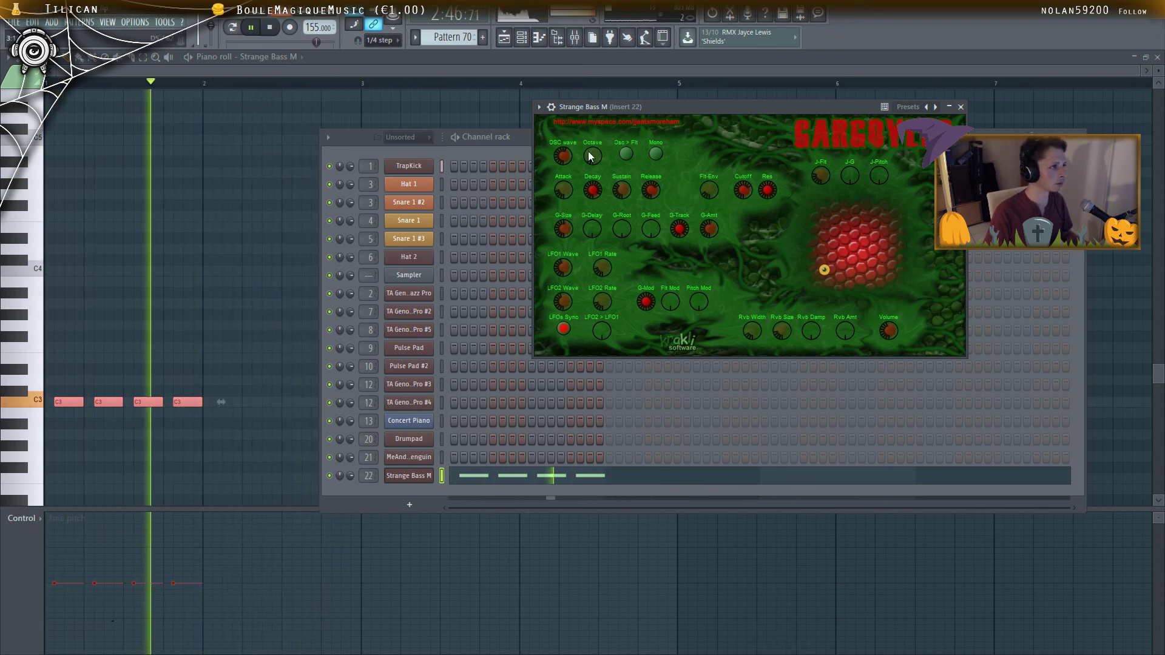
Lower the cutoff and G-Track, return the joystick near the centre, and stop the playback
{"action": "left_click_drag", "start_coordinate": [744, 189], "coordinate": [708, 338]}
{"action": "left_click_drag", "start_coordinate": [681, 230], "coordinate": [689, 300]}
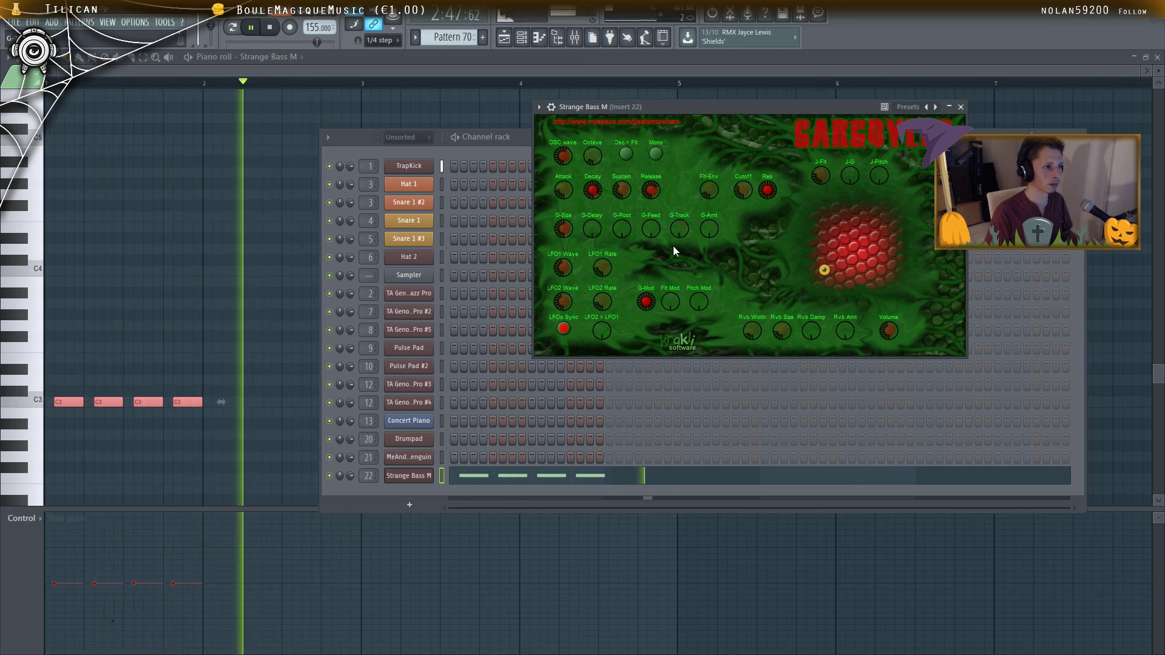
{"action": "mouse_move", "coordinate": [681, 228]}
{"action": "left_mouse_down"}
{"action": "mouse_move", "coordinate": [670, 158]}
{"action": "mouse_move", "coordinate": [678, 237]}
{"action": "left_mouse_up"}
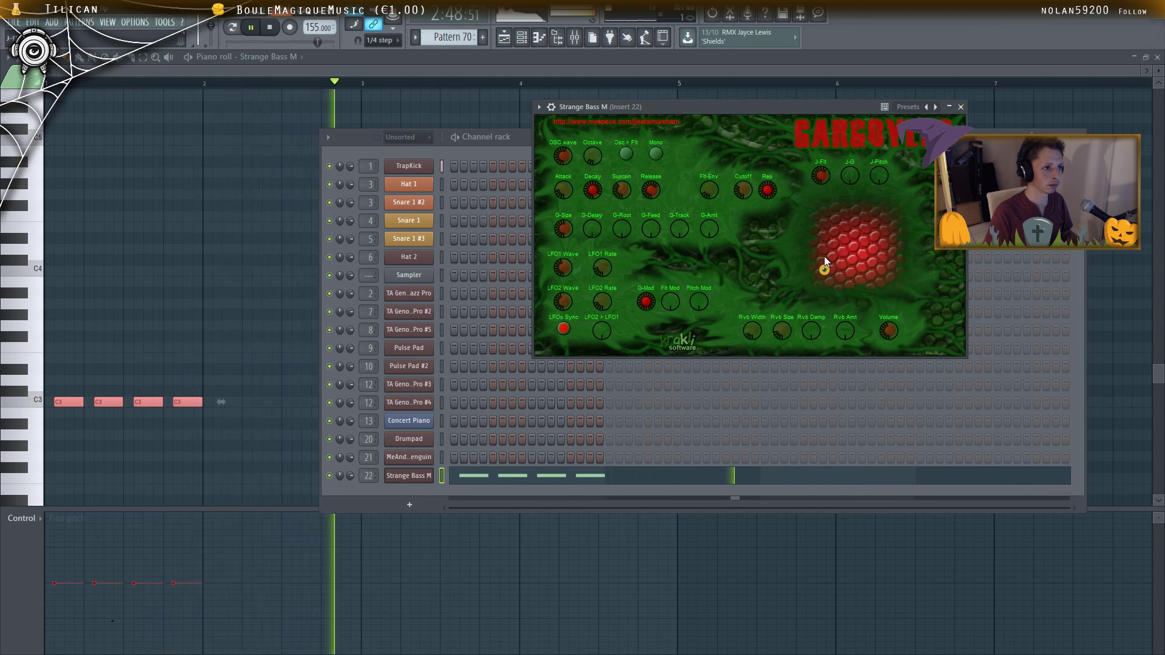
{"action": "left_click_drag", "start_coordinate": [824, 258], "coordinate": [862, 235]}
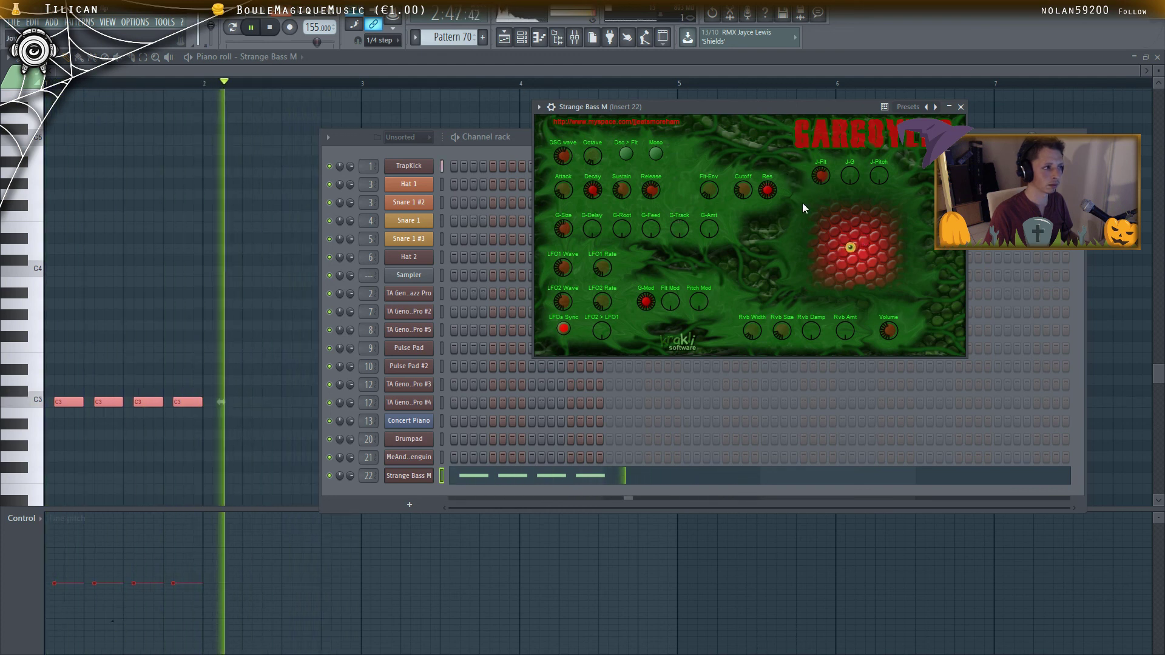
{"action": "key", "text": "space"}
Reopen the channel rack, switch between the Strange Bass M and MeAndThePenguin channels, and bring up the latter's Gargoyle synth
{"action": "left_click", "coordinate": [693, 57]}
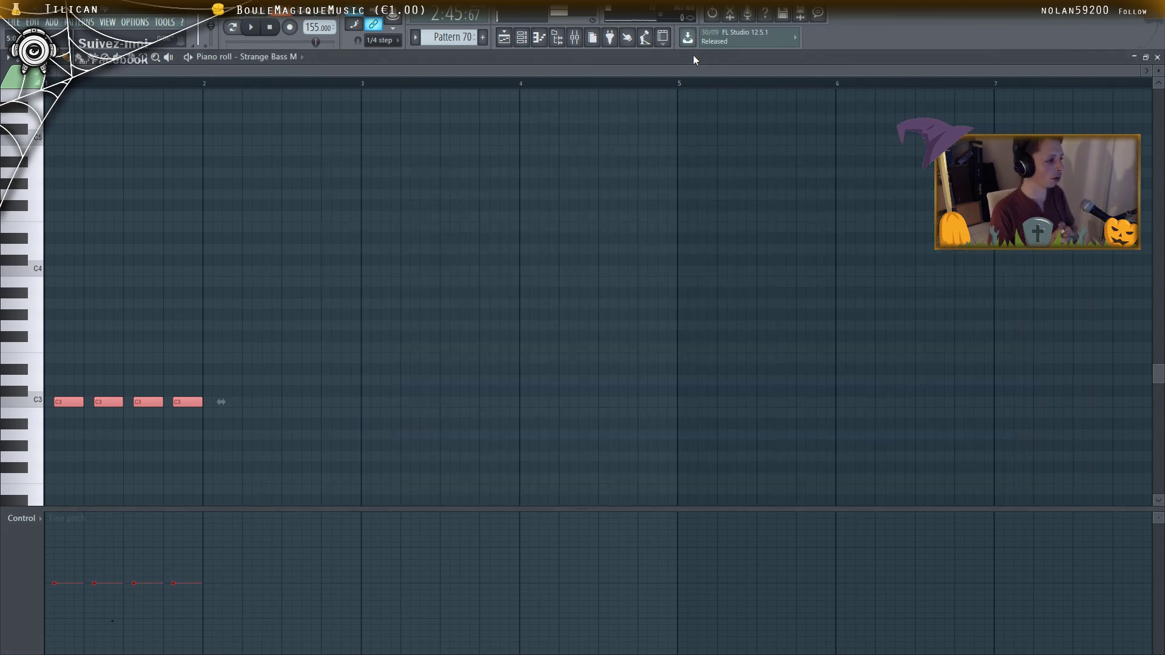
{"action": "left_click", "coordinate": [522, 37]}
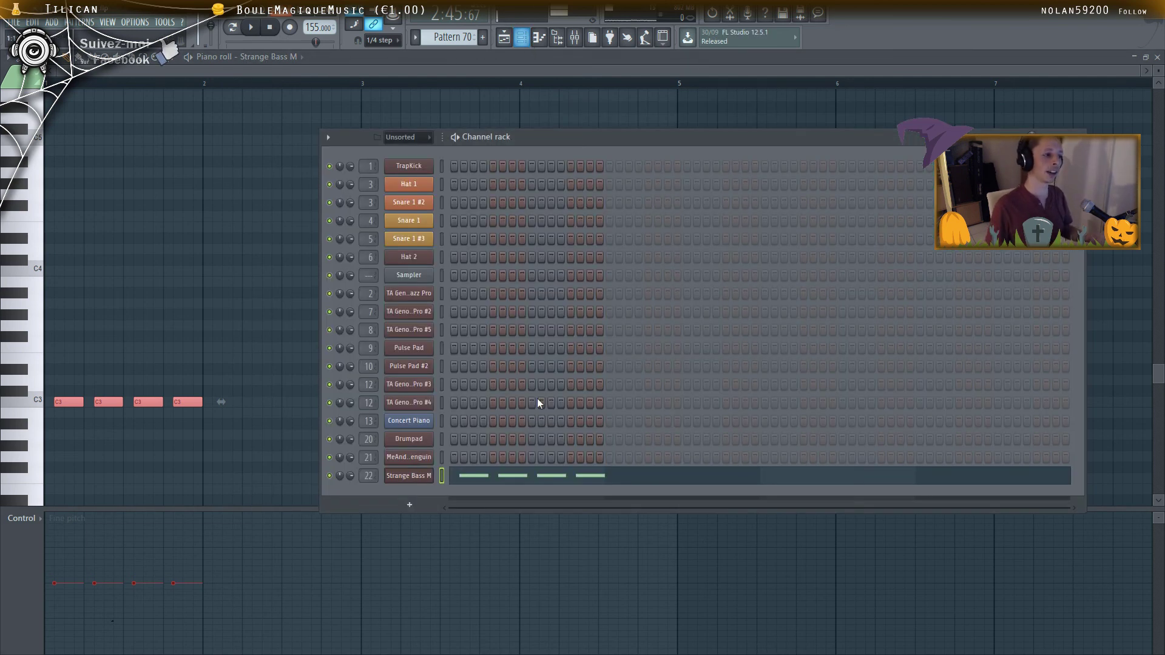
{"action": "left_click", "coordinate": [423, 458]}
{"action": "left_click", "coordinate": [415, 476]}
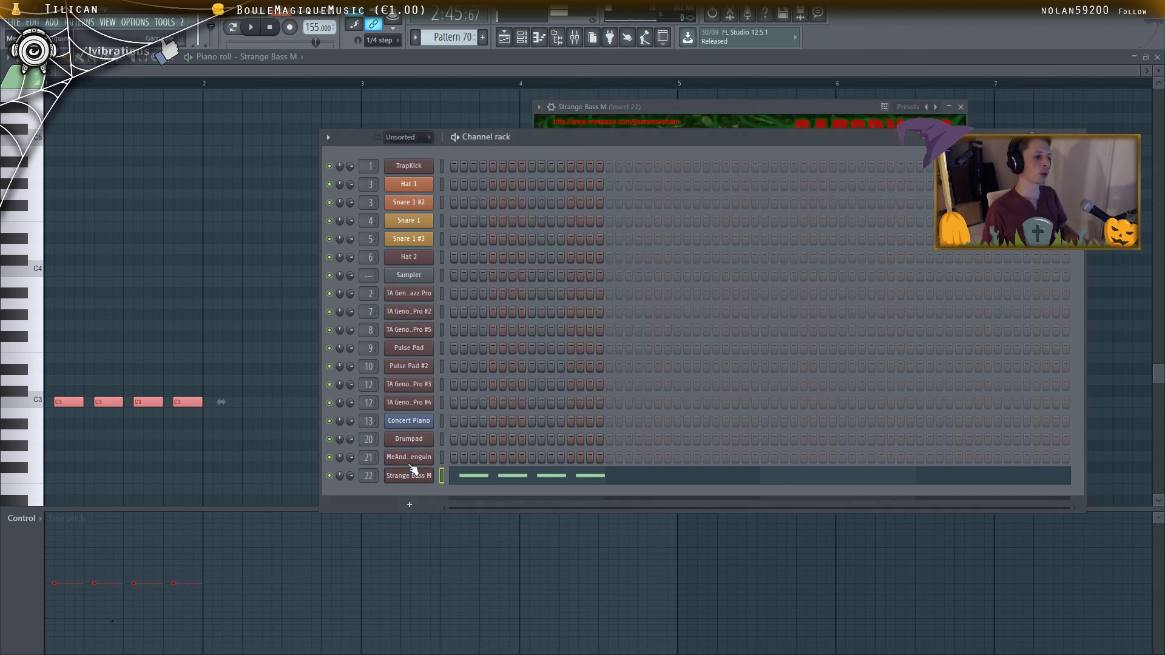
{"action": "left_click", "coordinate": [410, 463]}
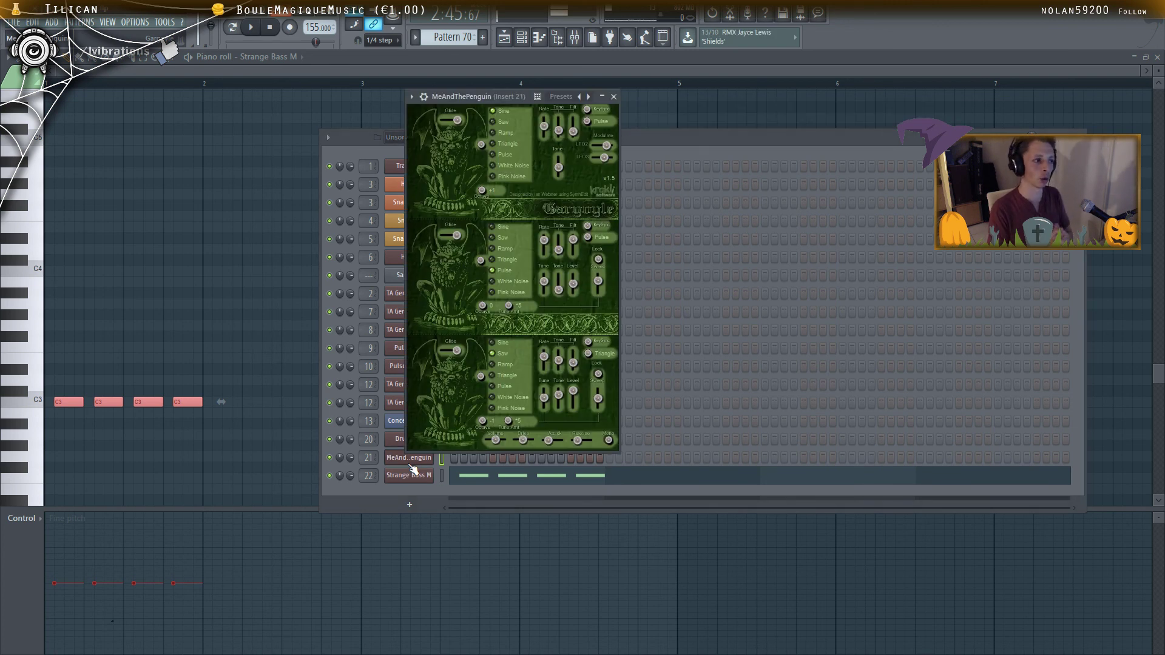